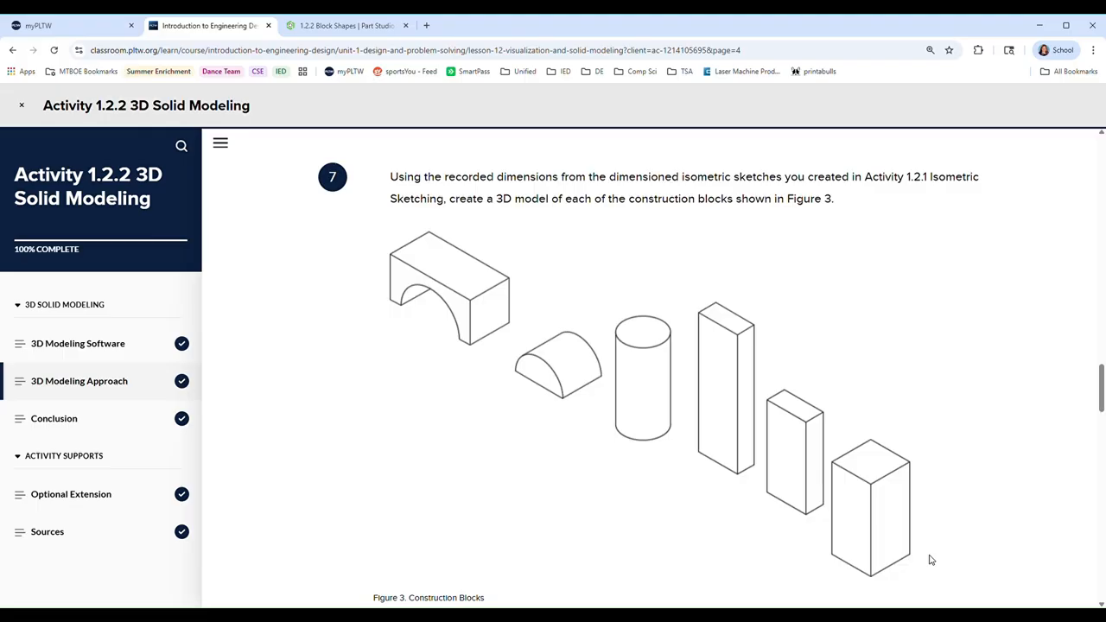
# Switch to the Onshape document 1.2.2 Block Shapes and rename Part Studio 1 as Cube
pyautogui.click(356, 25)
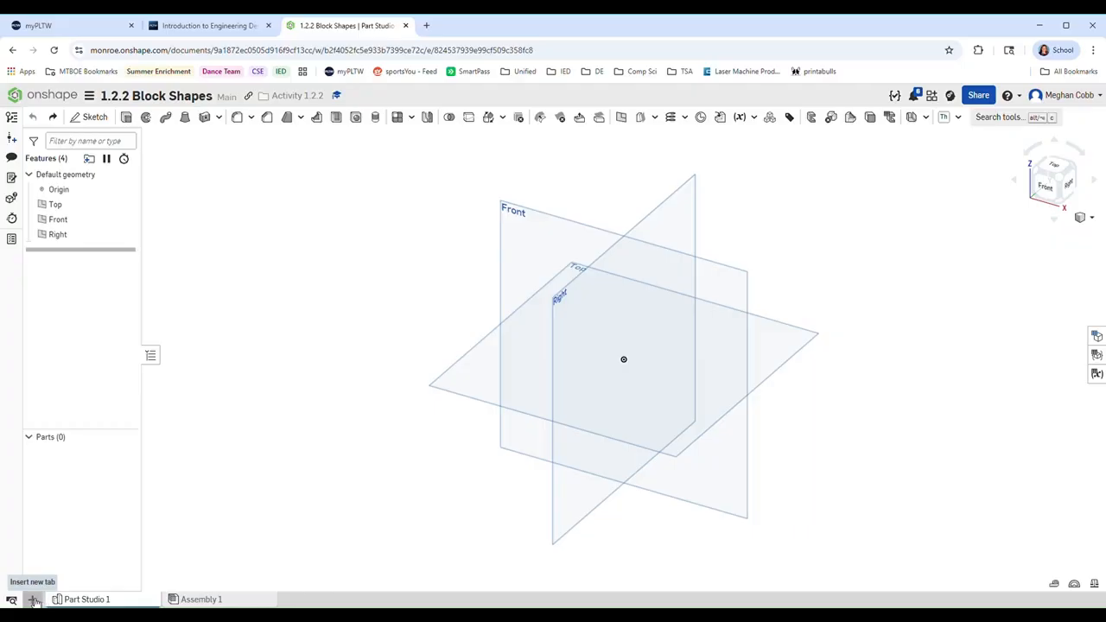
pyautogui.rightClick(95, 601)
pyautogui.click(95, 494)
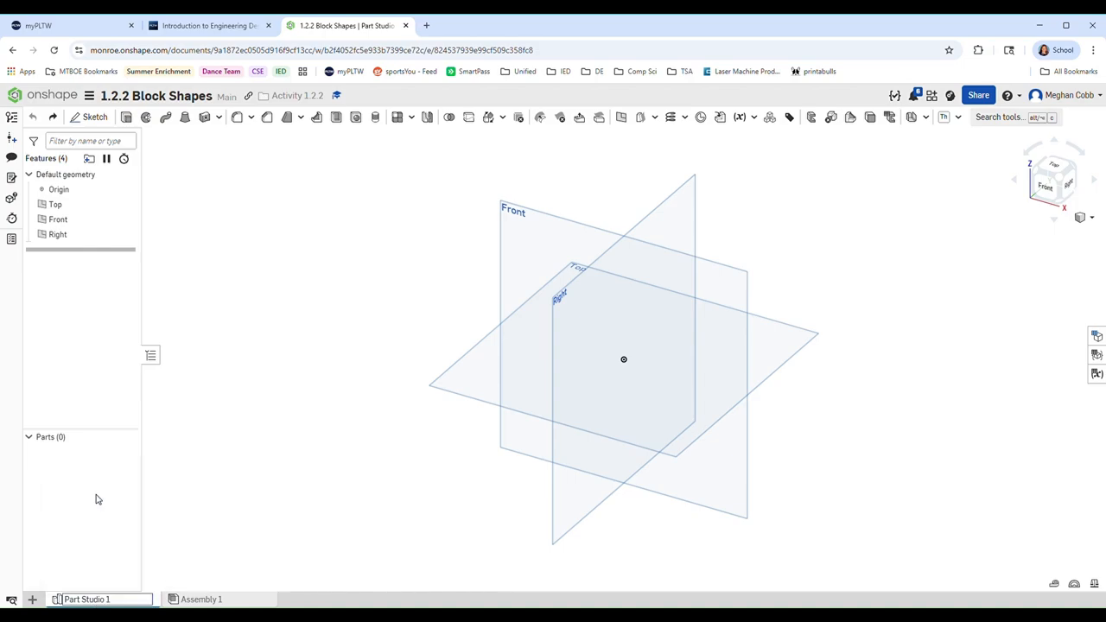
pyautogui.write('Cube')
pyautogui.press('Return')
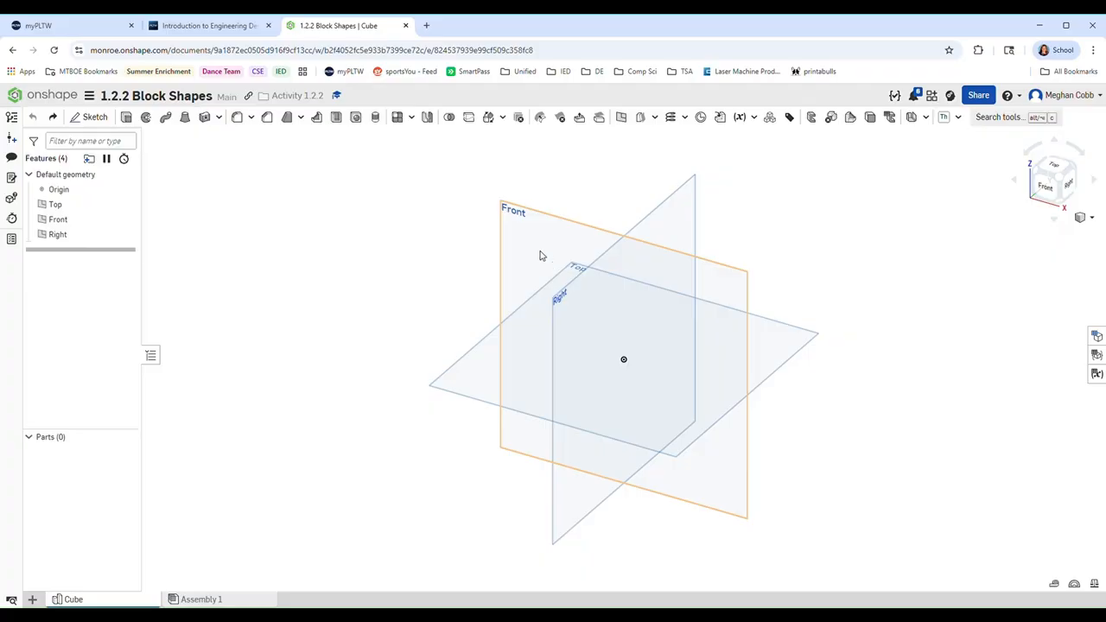
# Start a sketch on the Front plane, viewed straight on, and hide the Right and Top planes
pyautogui.click(91, 116)
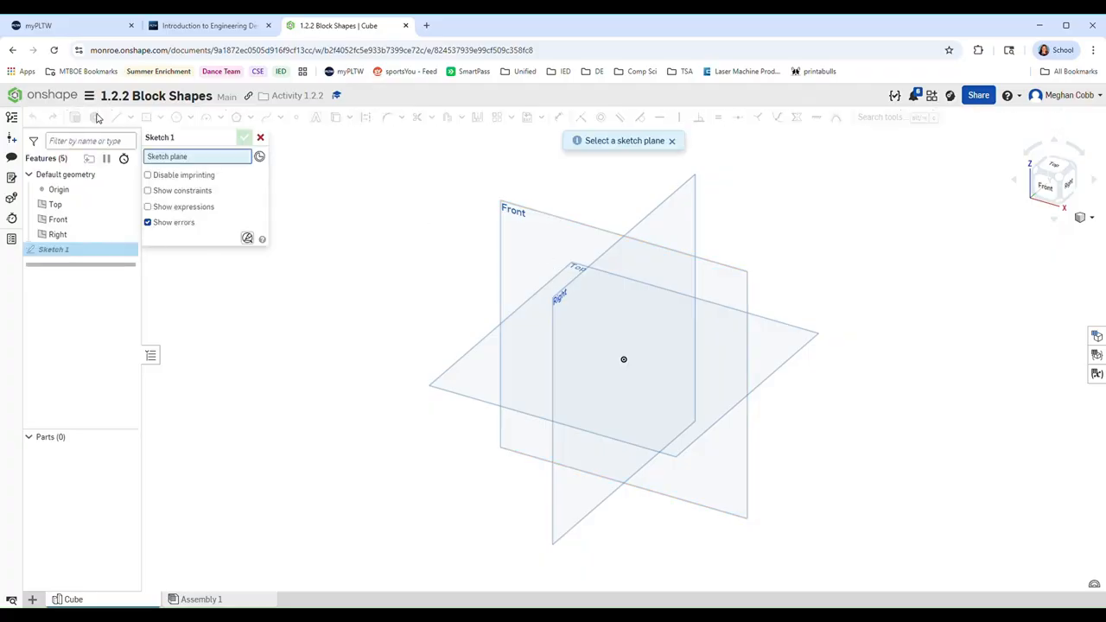
pyautogui.click(510, 258)
pyautogui.click(1044, 188)
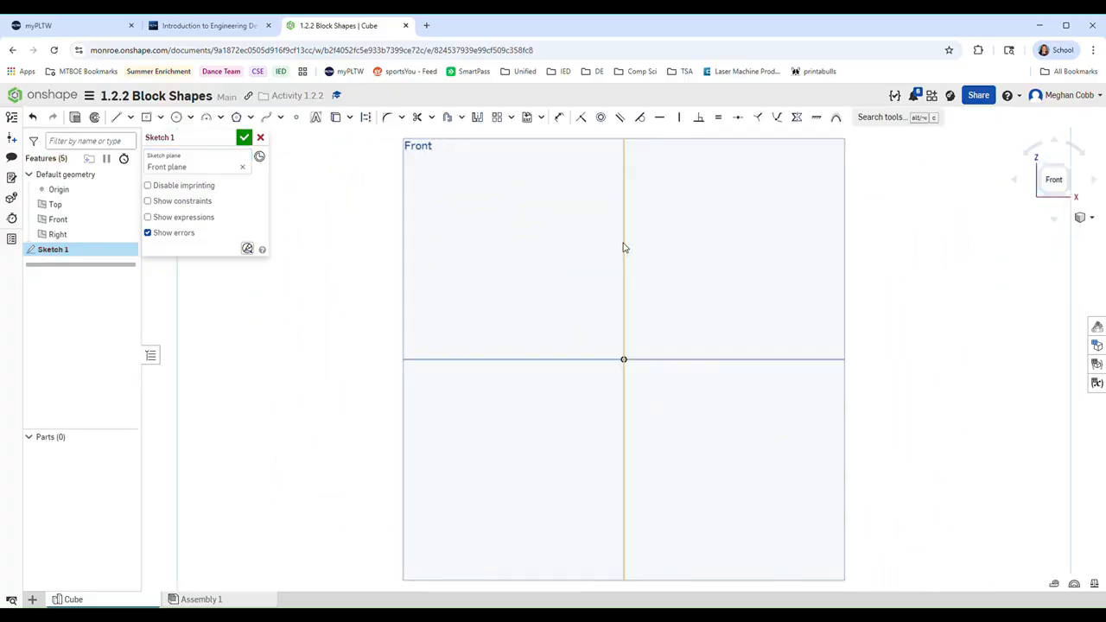
pyautogui.click(126, 234)
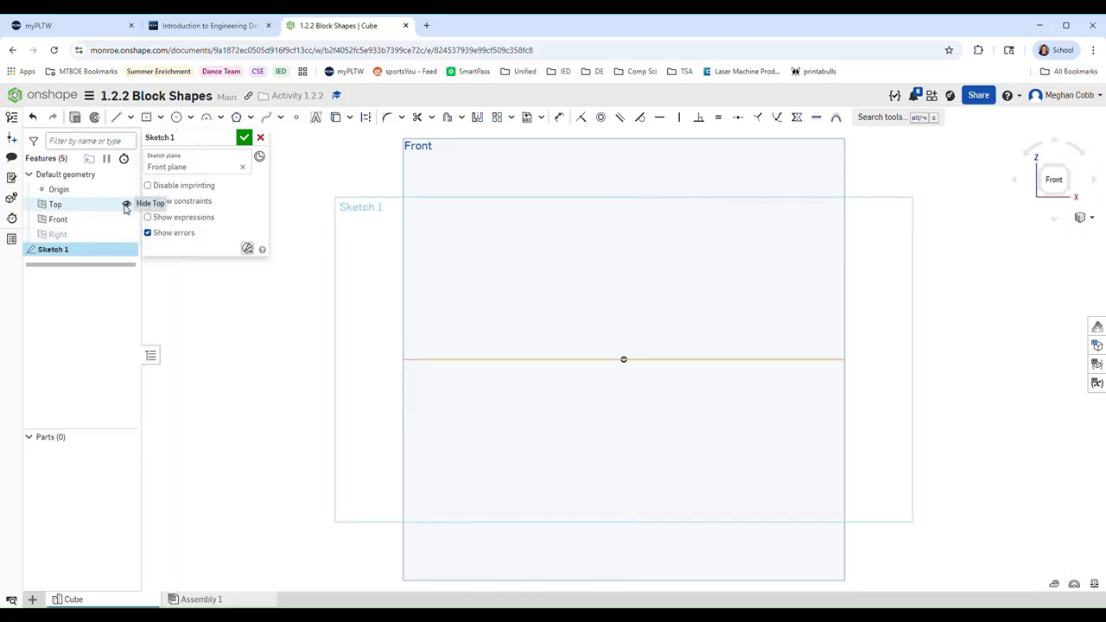
pyautogui.click(127, 204)
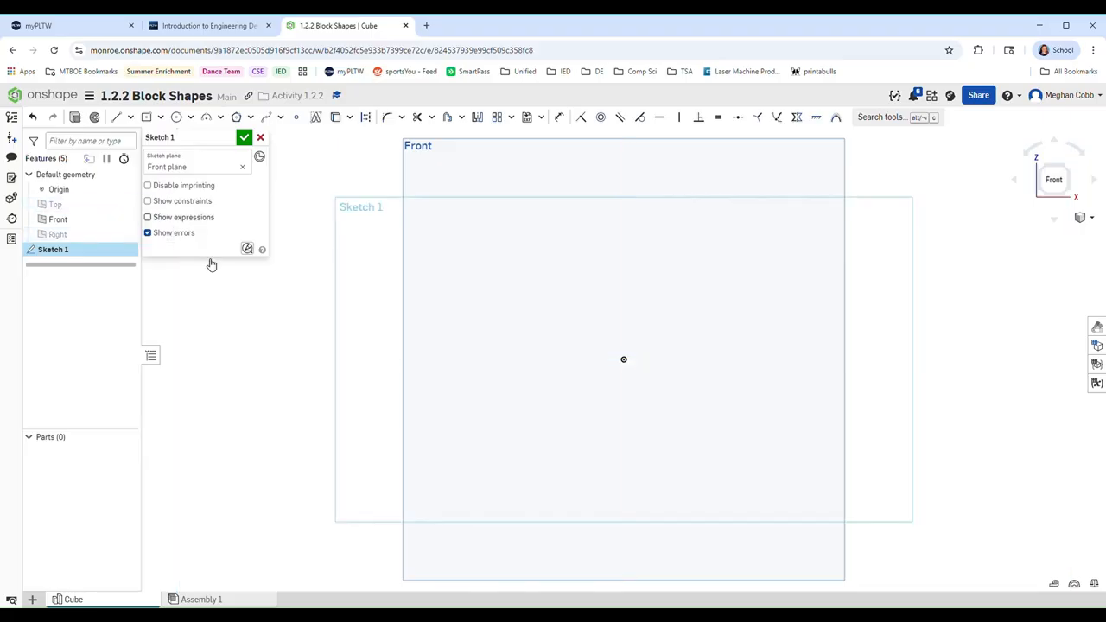
# Sketch a center-point rectangle at the origin measuring 1.125 by 1.125 in, move its width dimension closer, and finish the sketch
pyautogui.click(147, 118)
pyautogui.click(624, 361)
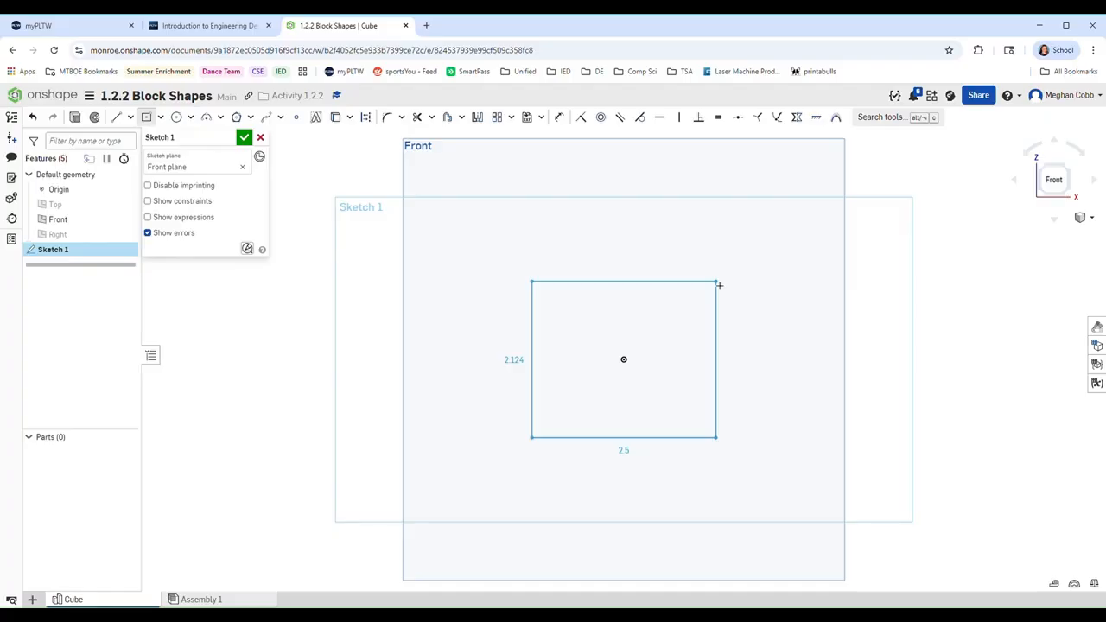
pyautogui.click(719, 285)
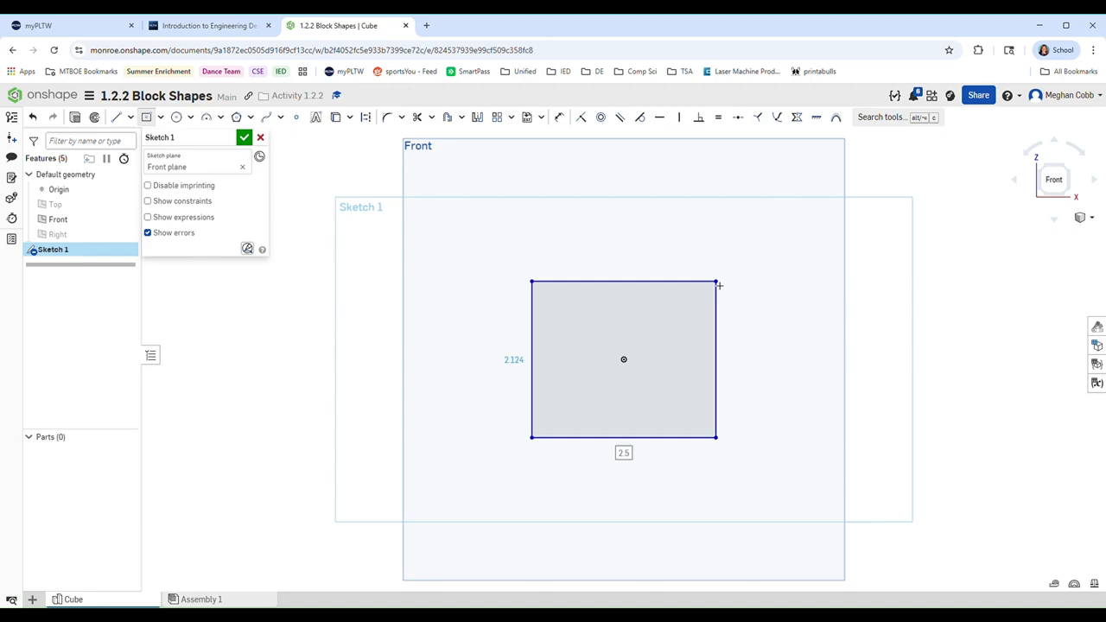
pyautogui.write('1.125')
pyautogui.press('Tab')
pyautogui.write('1')
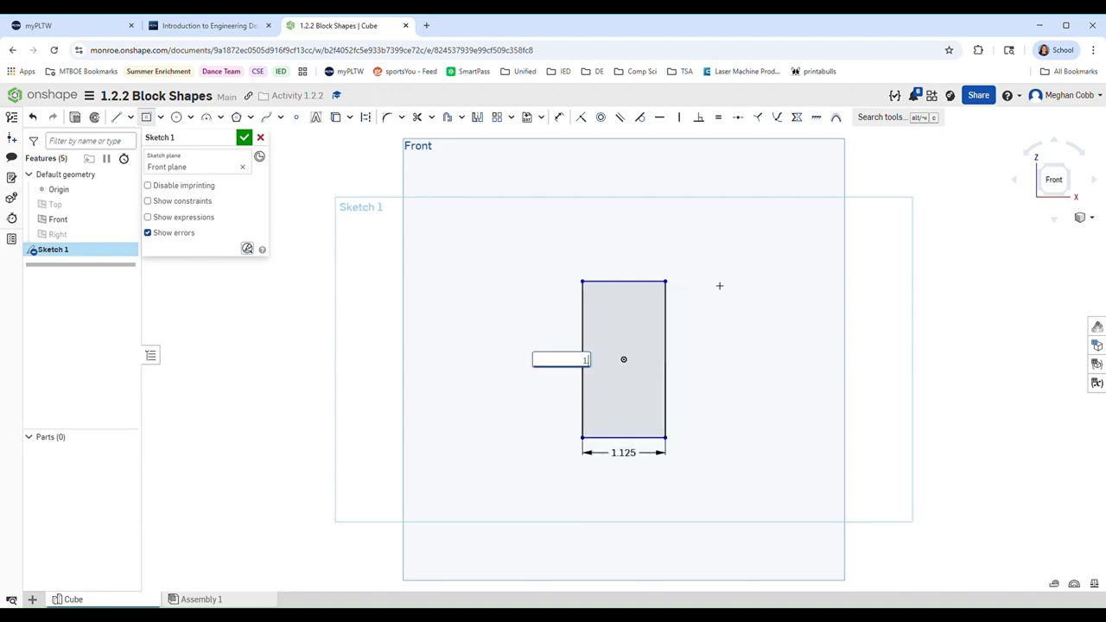
pyautogui.write('.125')
pyautogui.press('Return')
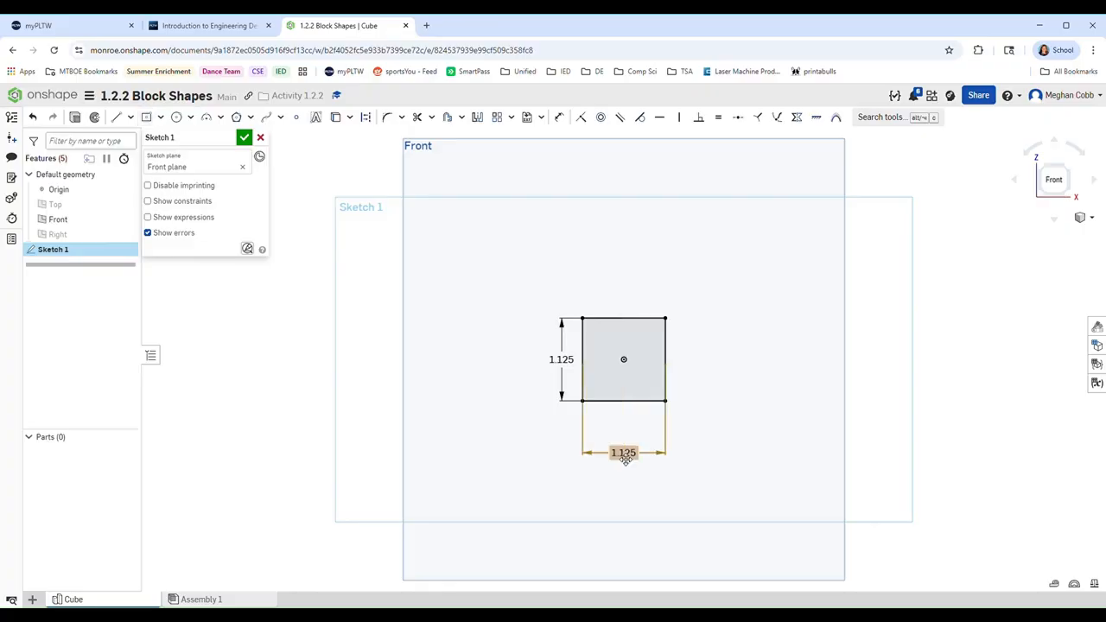
pyautogui.moveTo(623, 453); pyautogui.dragTo(623, 421)
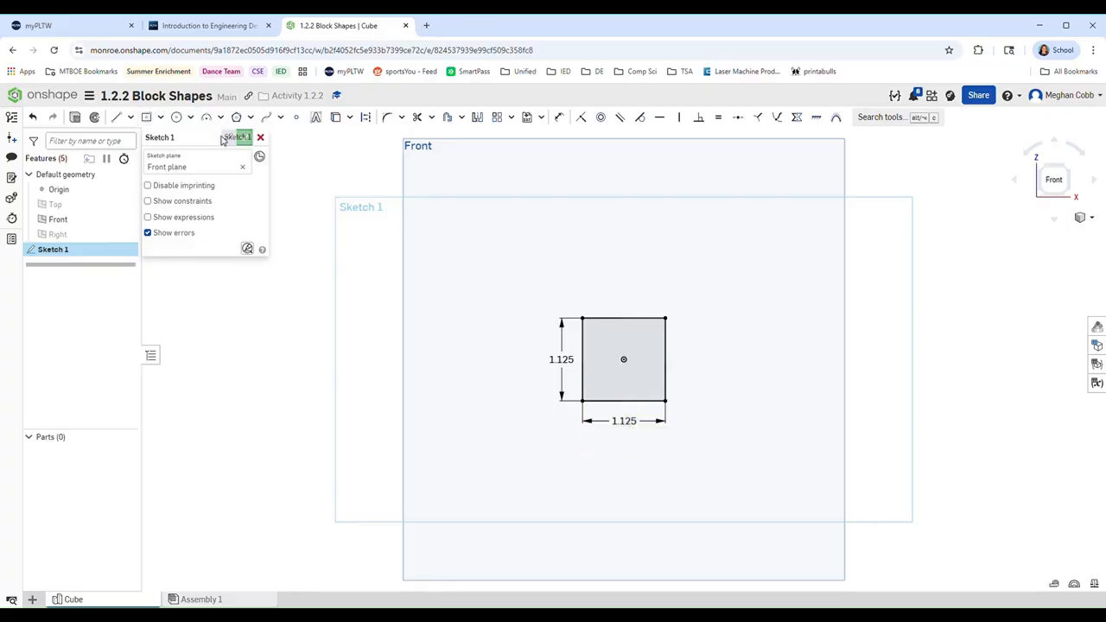
pyautogui.click(244, 137)
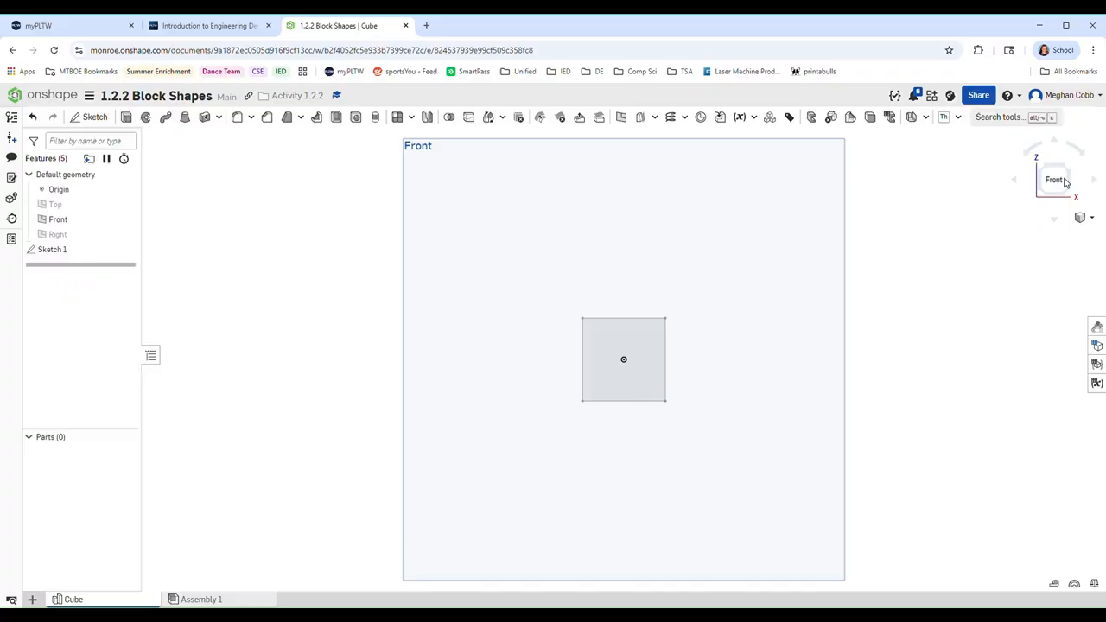
# Extrude the square sketch region as a new solid with a blind depth of 1.125 in
pyautogui.click(1091, 218)
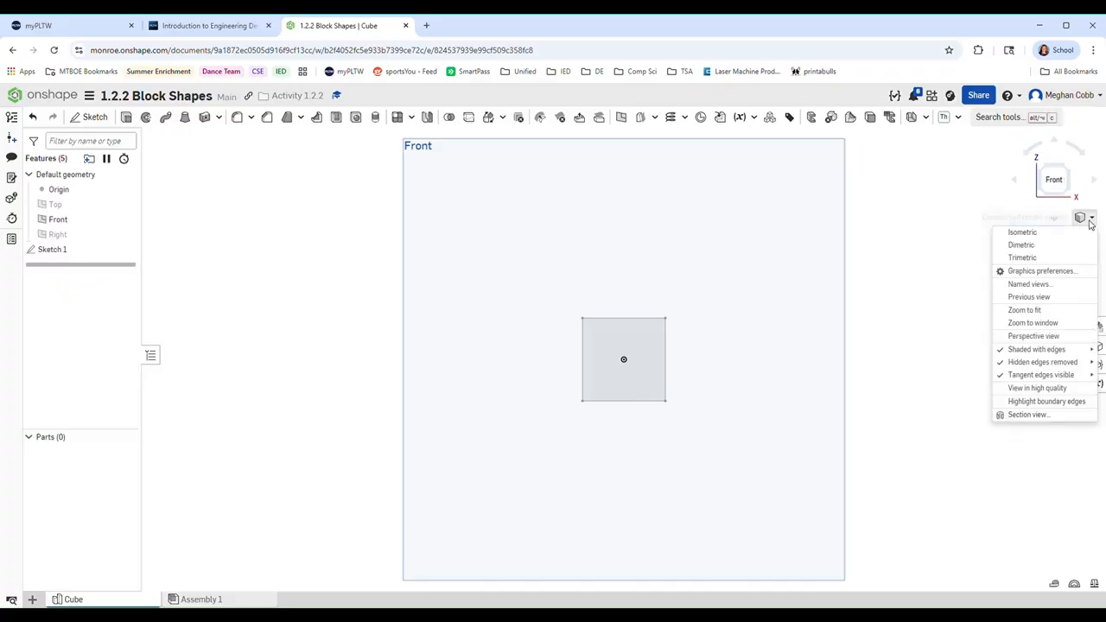
pyautogui.click(1065, 258)
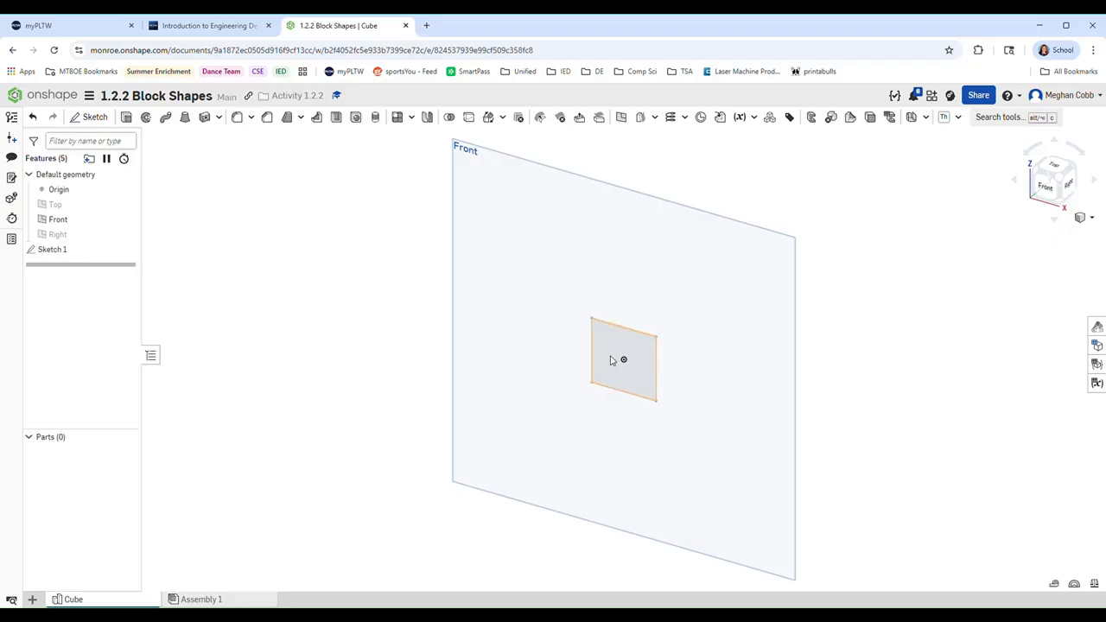
pyautogui.click(127, 118)
pyautogui.click(644, 374)
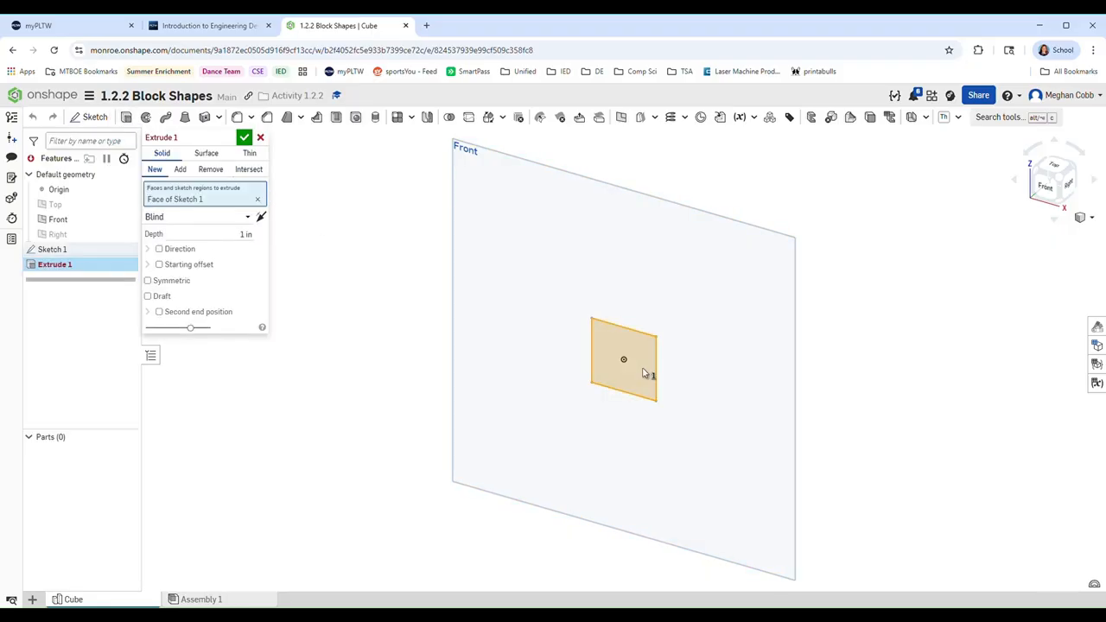
pyautogui.click(247, 233)
pyautogui.write('1.125')
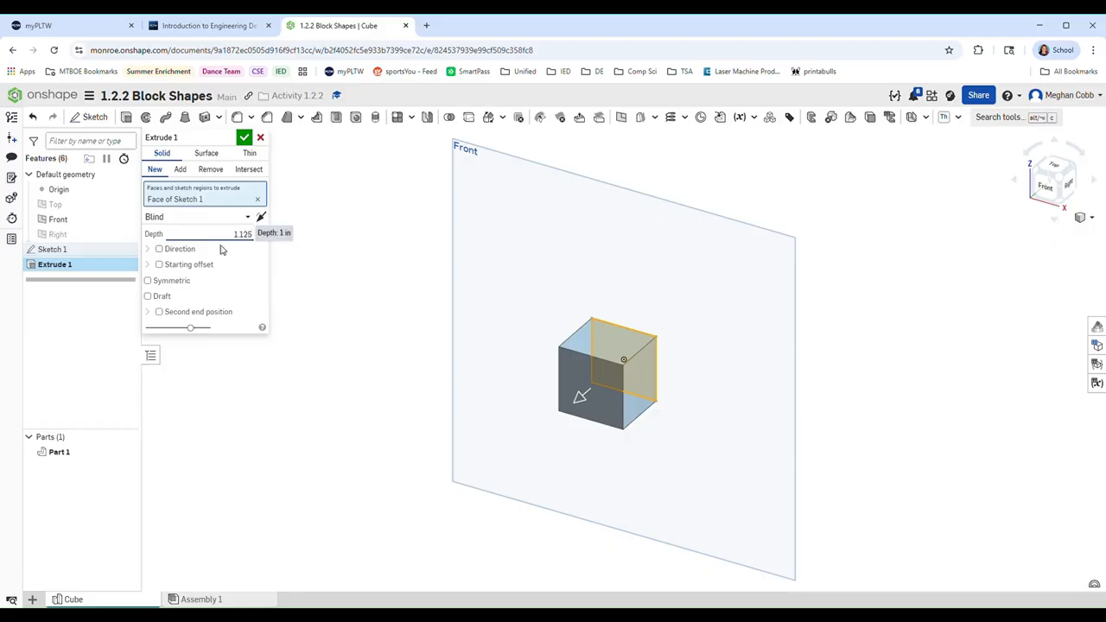
pyautogui.click(246, 143)
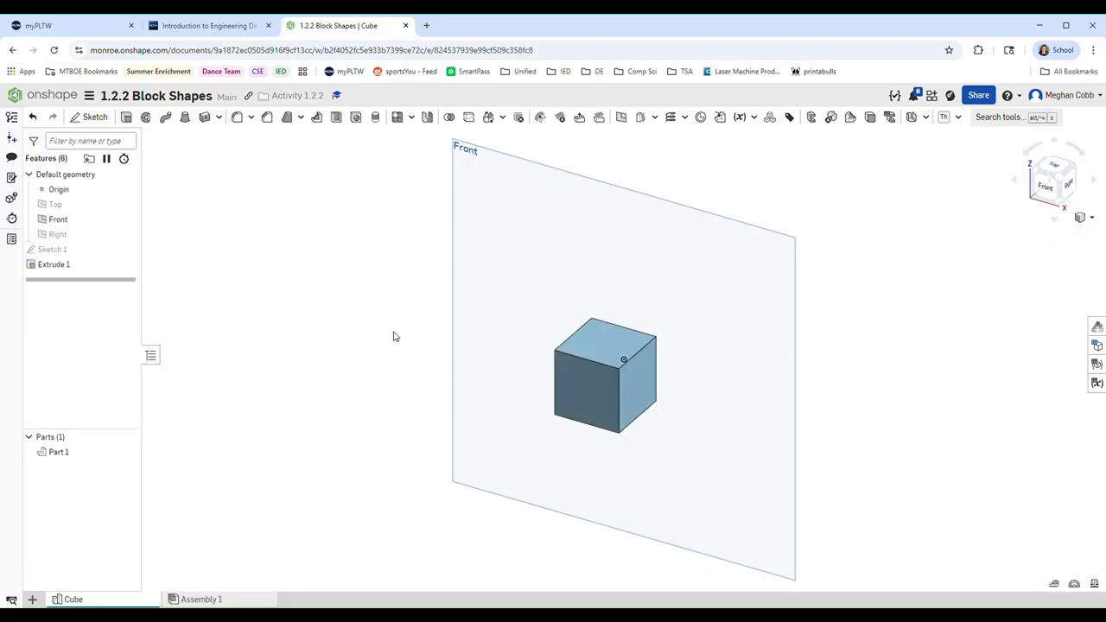
# Hide the Front plane and show the finished cube in trimetric view
pyautogui.click(128, 218)
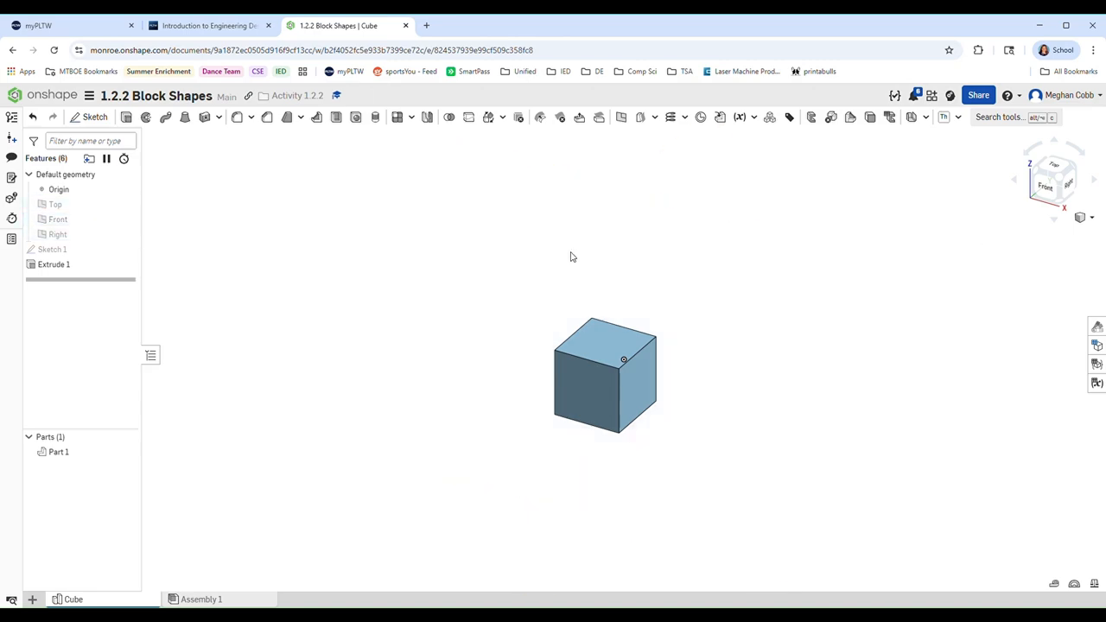
pyautogui.click(1082, 217)
pyautogui.click(1060, 257)
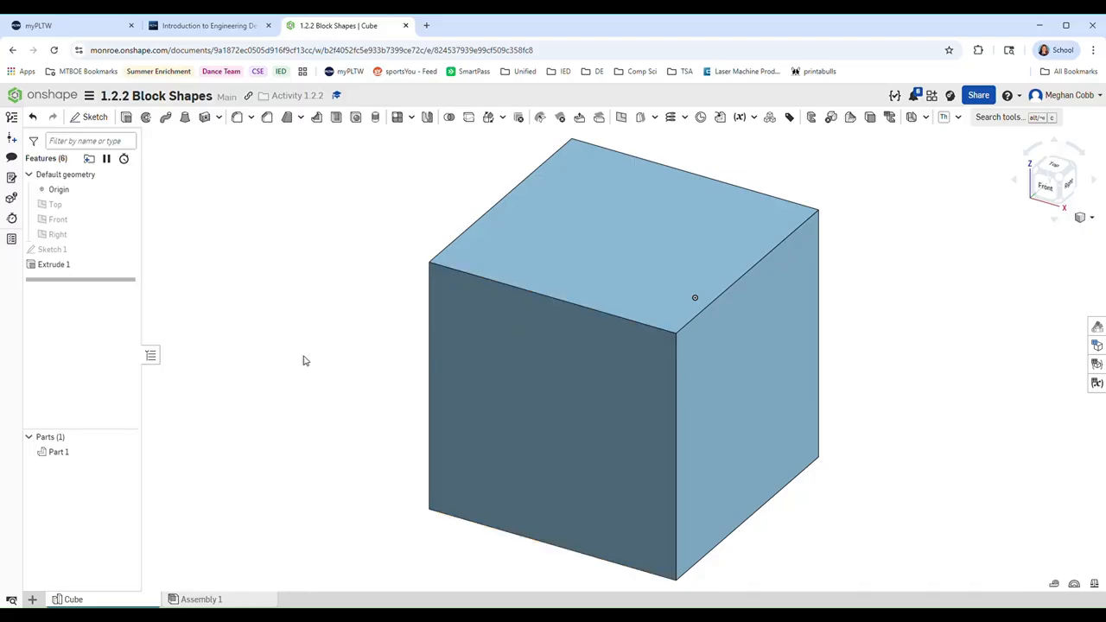
# Create a second part studio in the document and name it Square Prism
pyautogui.click(32, 600)
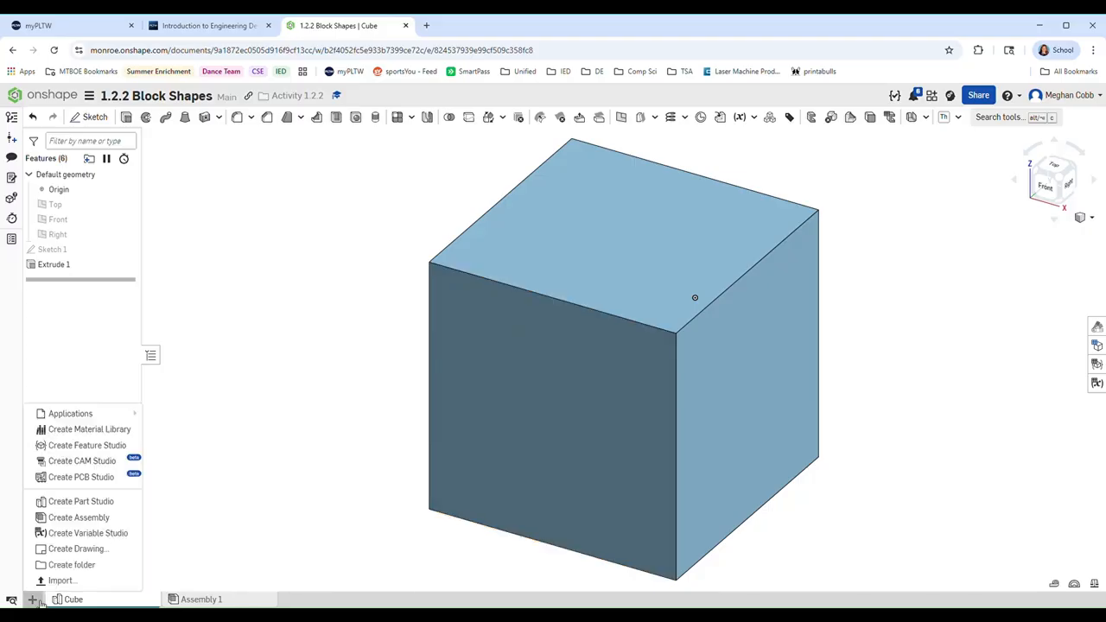
pyautogui.click(92, 503)
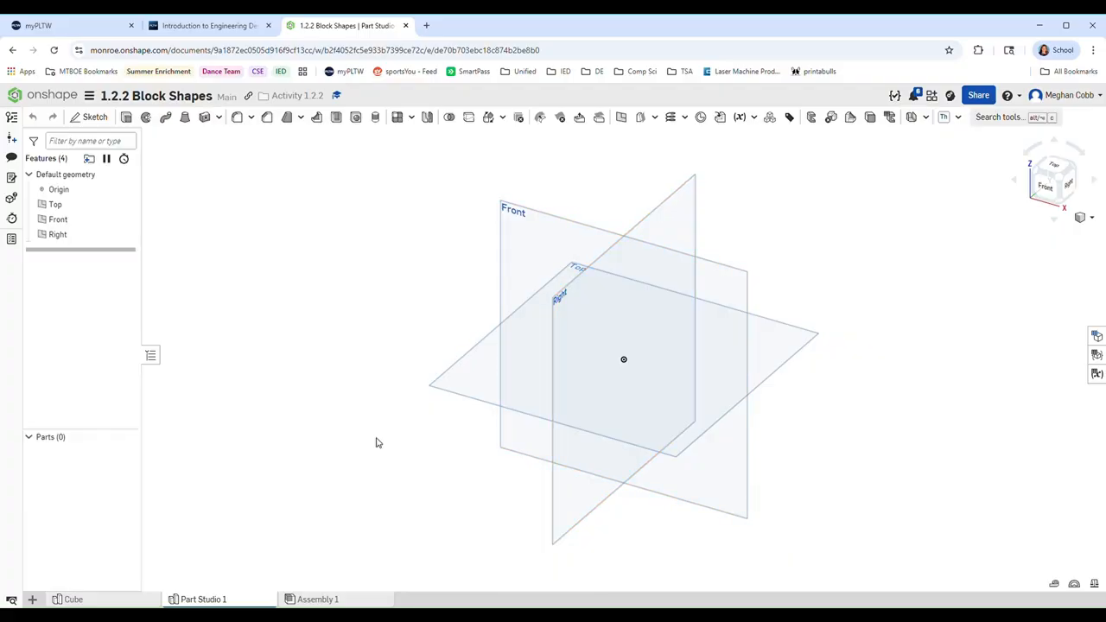
pyautogui.rightClick(187, 604)
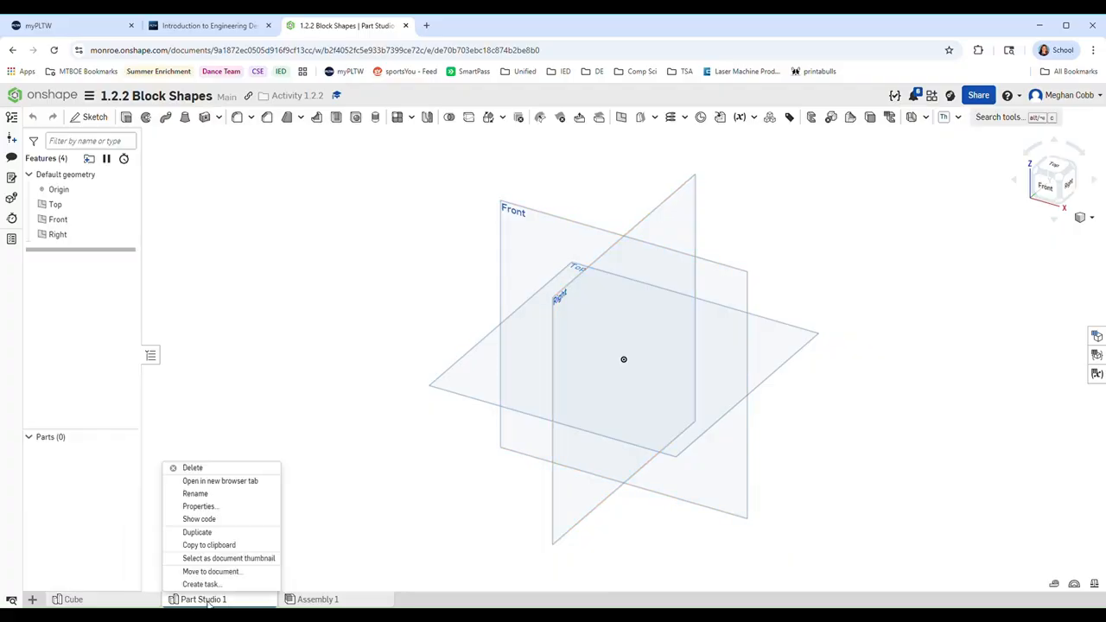
pyautogui.click(209, 496)
pyautogui.write('S')
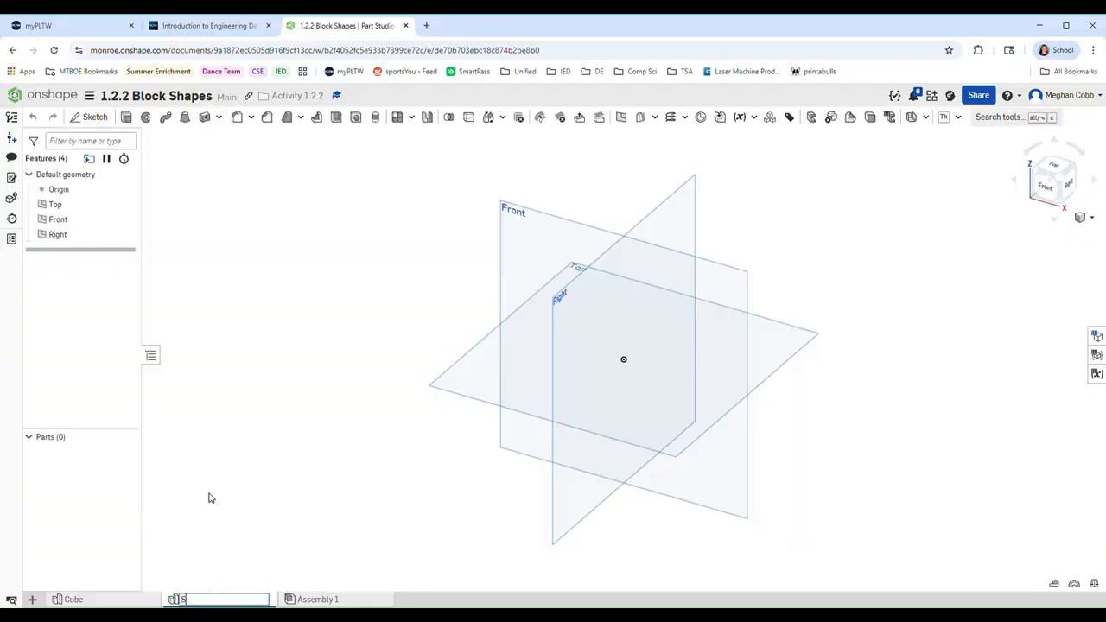
pyautogui.write('quare Prism')
pyautogui.press('Return')
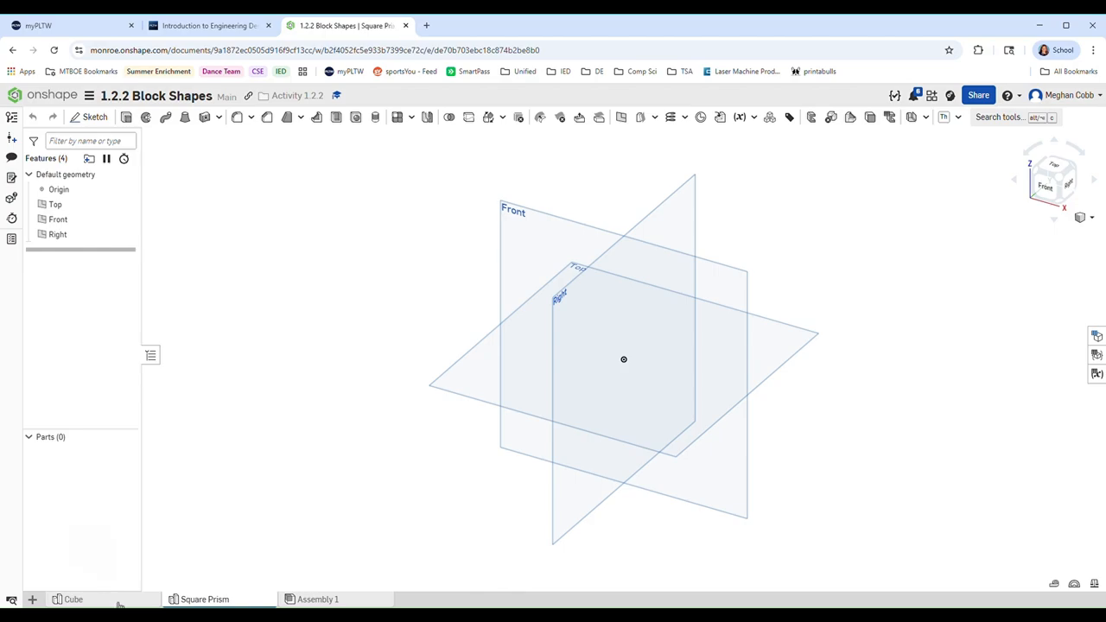
# Hide the Front and Right planes and start a sketch on the Top plane, viewed from above
pyautogui.moveTo(228, 602)
pyautogui.click(1051, 167)
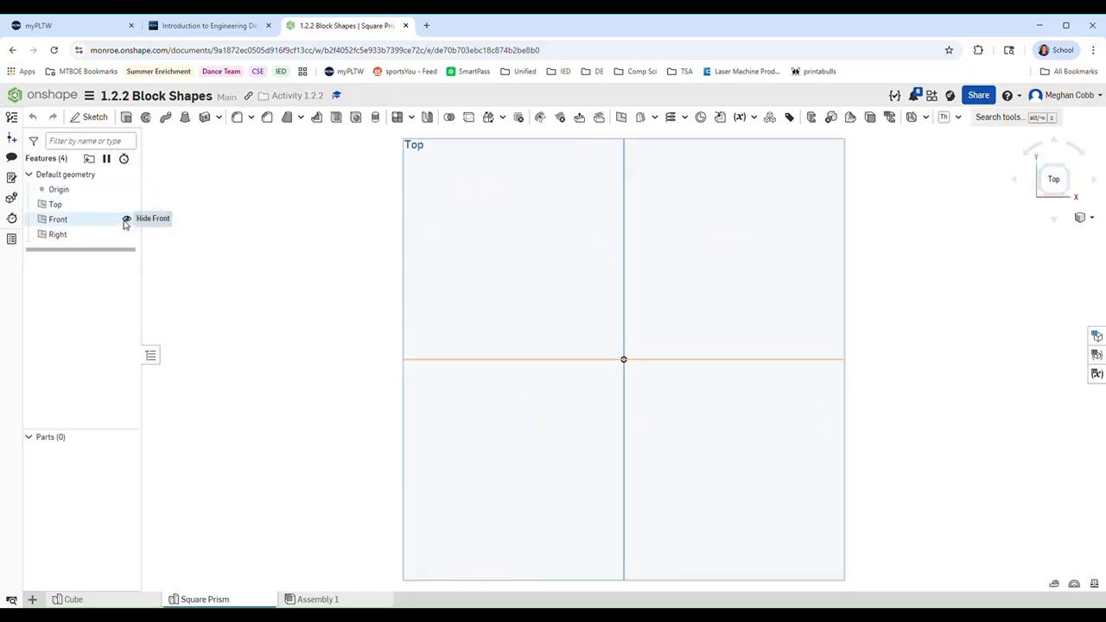
pyautogui.click(127, 221)
pyautogui.click(128, 234)
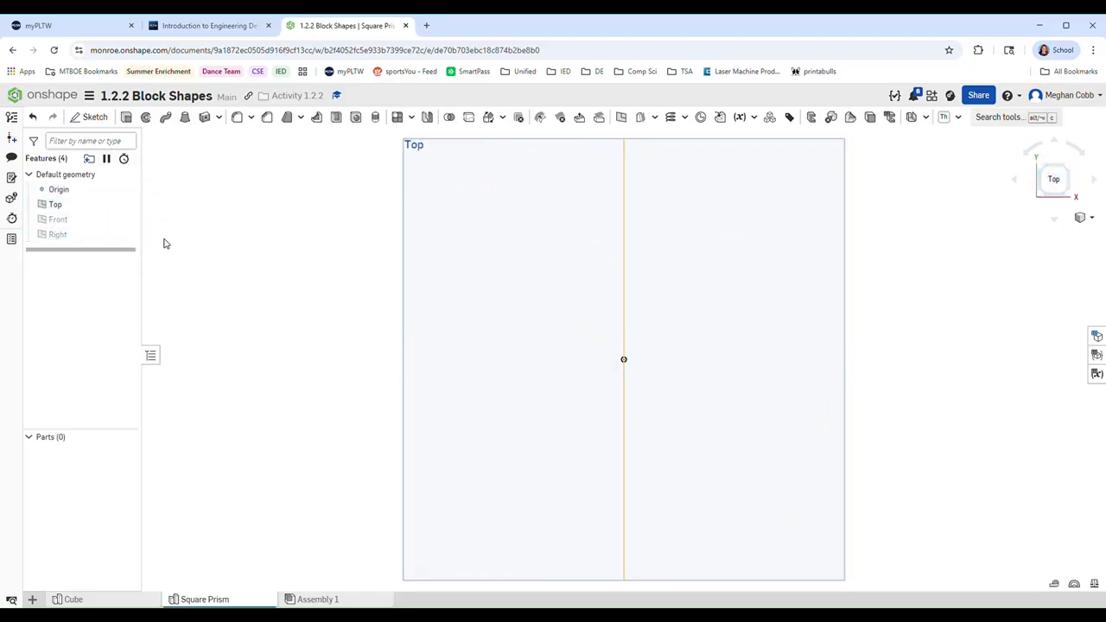
pyautogui.click(476, 250)
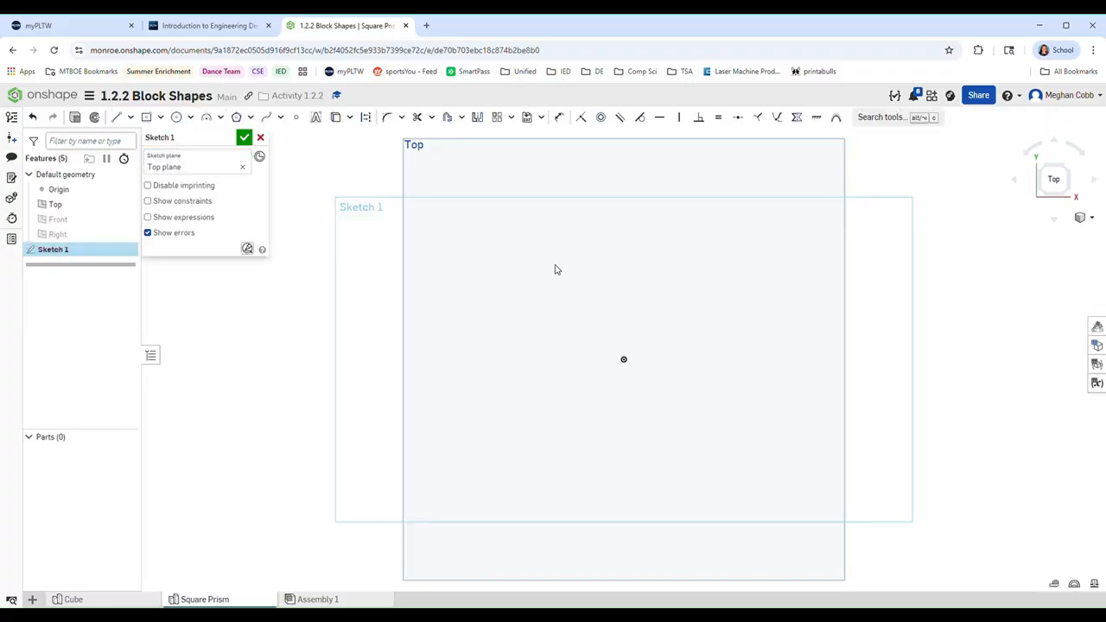
# Sketch a center-point rectangle at the origin for the prism's base, set it to 1.125 by 1.125 in, and finish the sketch
pyautogui.click(146, 116)
pyautogui.click(623, 360)
pyautogui.click(688, 298)
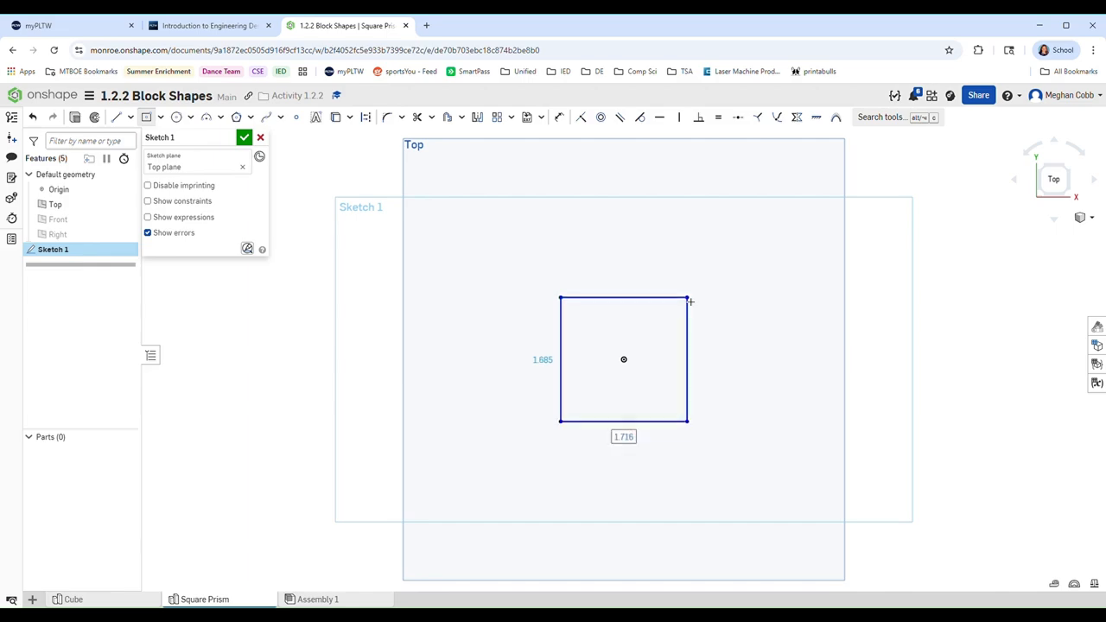
pyautogui.write('1')
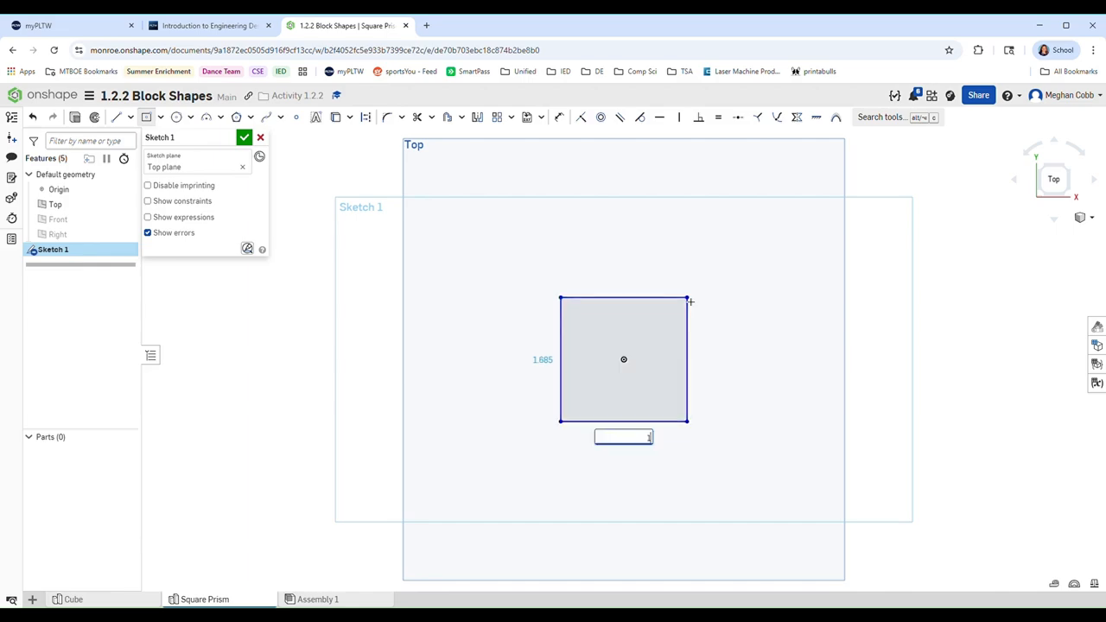
pyautogui.write('.125')
pyautogui.press('Tab')
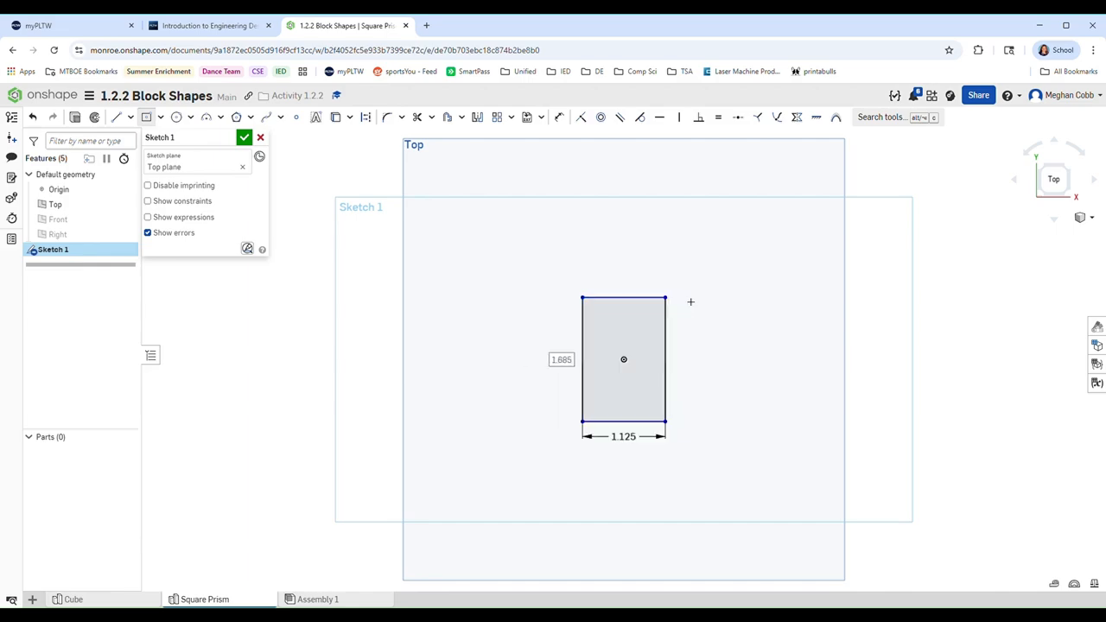
pyautogui.write('1.125')
pyautogui.press('Return')
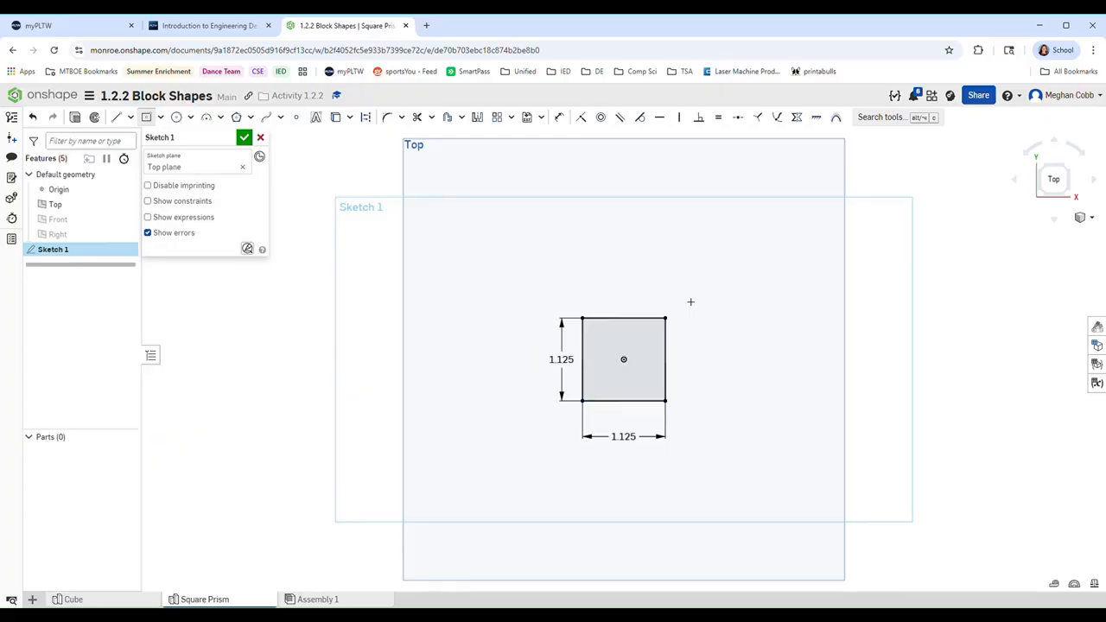
pyautogui.press('Escape')
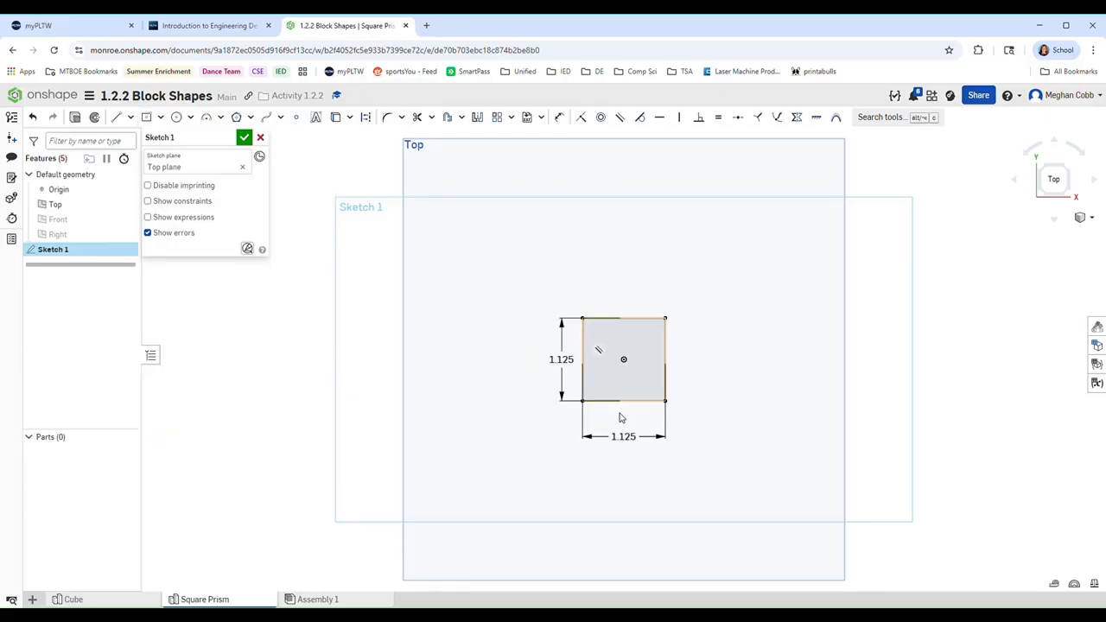
pyautogui.click(245, 137)
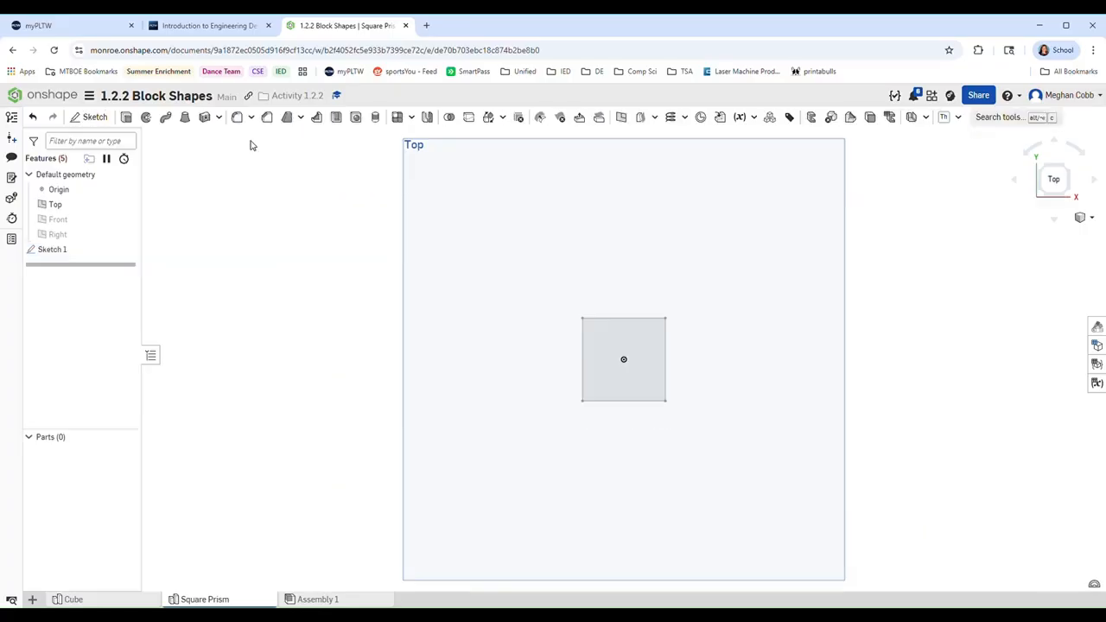
# Extrude the square base sketch as a new solid to a depth of 2.3125 in, working in trimetric view
pyautogui.click(1088, 217)
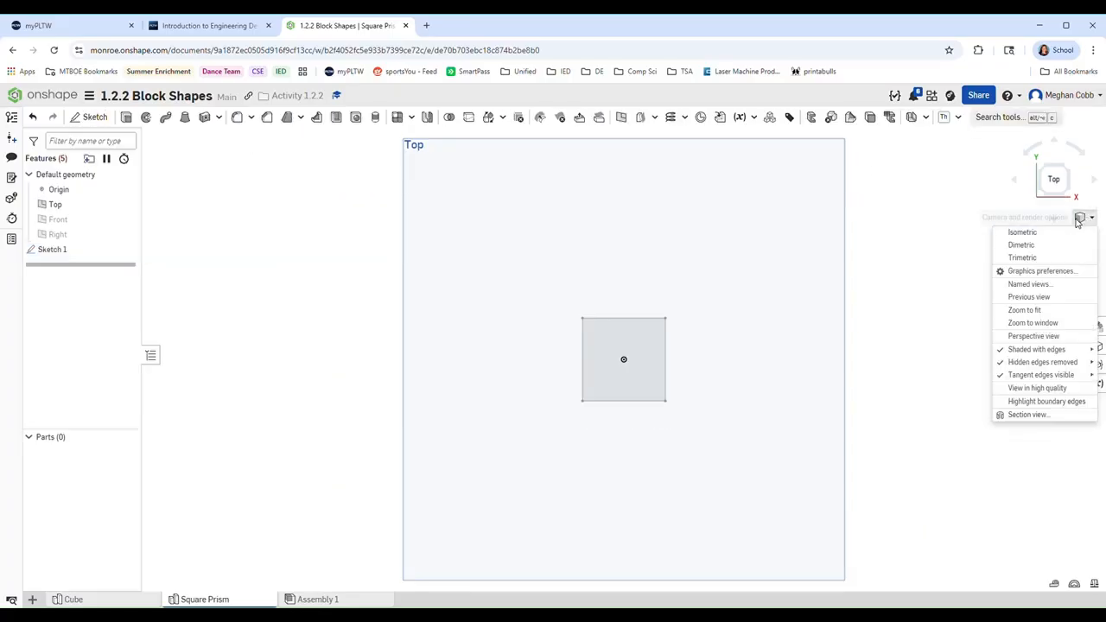
pyautogui.click(1048, 258)
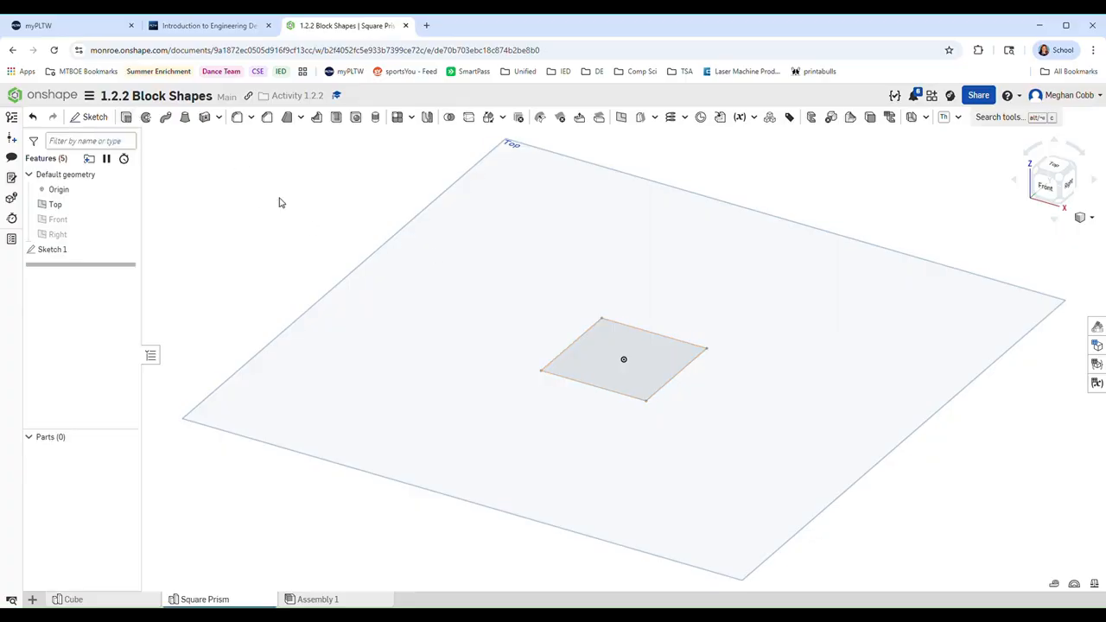
pyautogui.hotkey('shift', 'e')
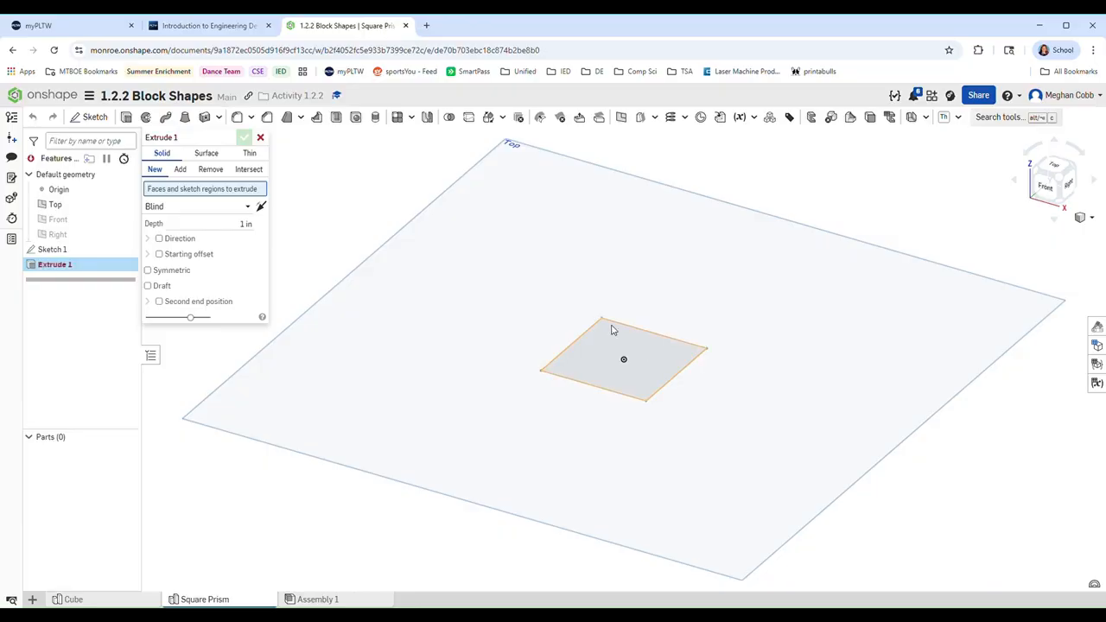
pyautogui.click(651, 355)
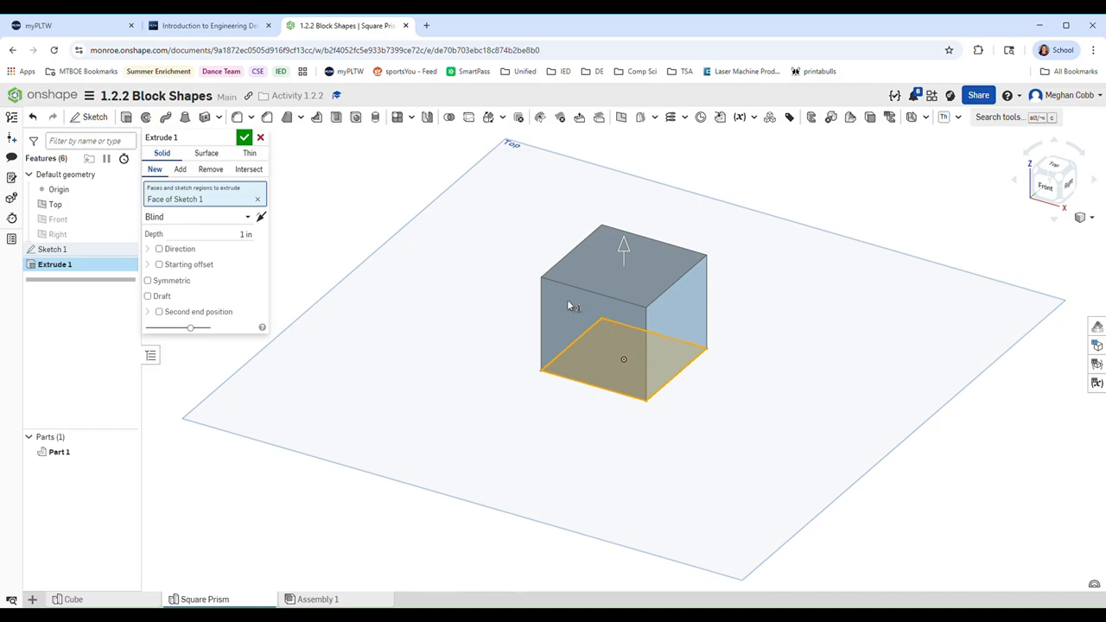
pyautogui.click(248, 234)
pyautogui.write('2')
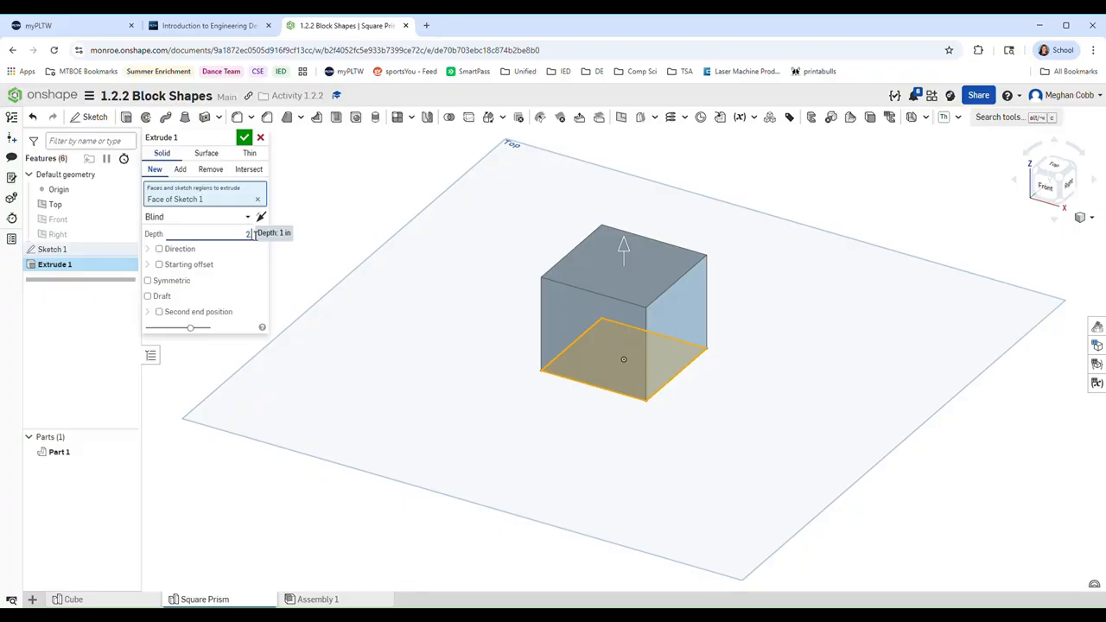
pyautogui.write('.3125')
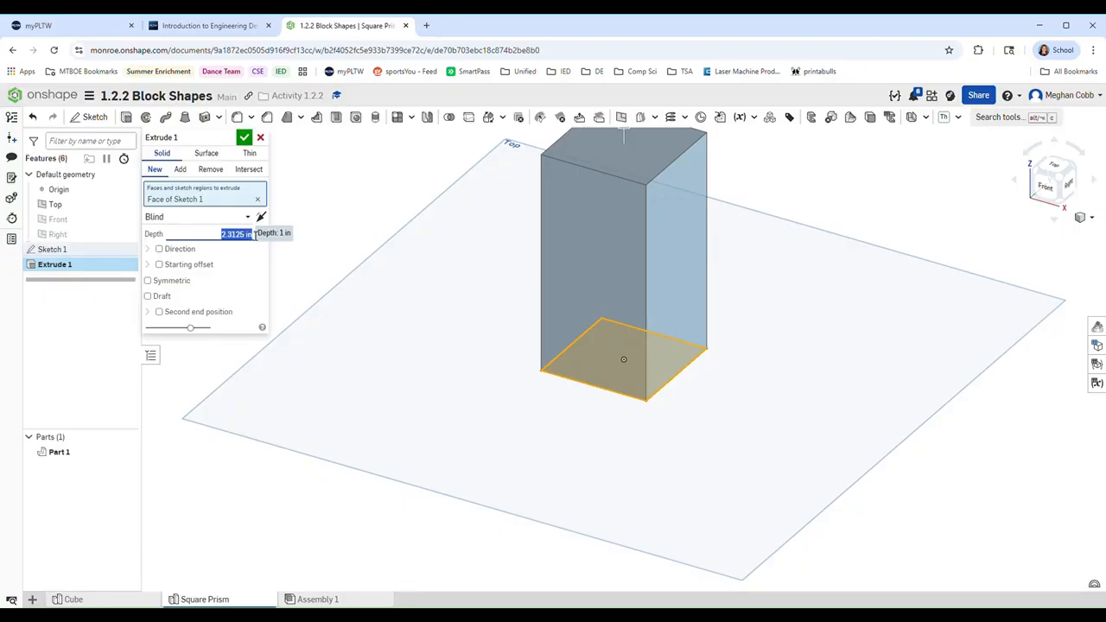
pyautogui.click(244, 137)
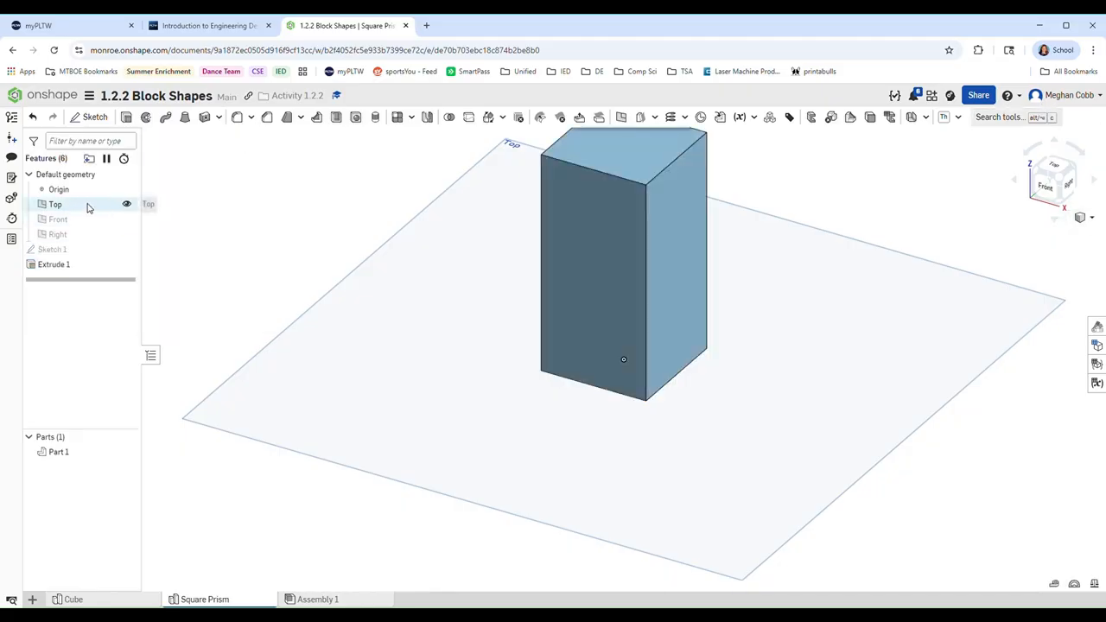
# Hide the Top plane and show the finished square prism in trimetric view
pyautogui.click(124, 204)
pyautogui.click(1090, 218)
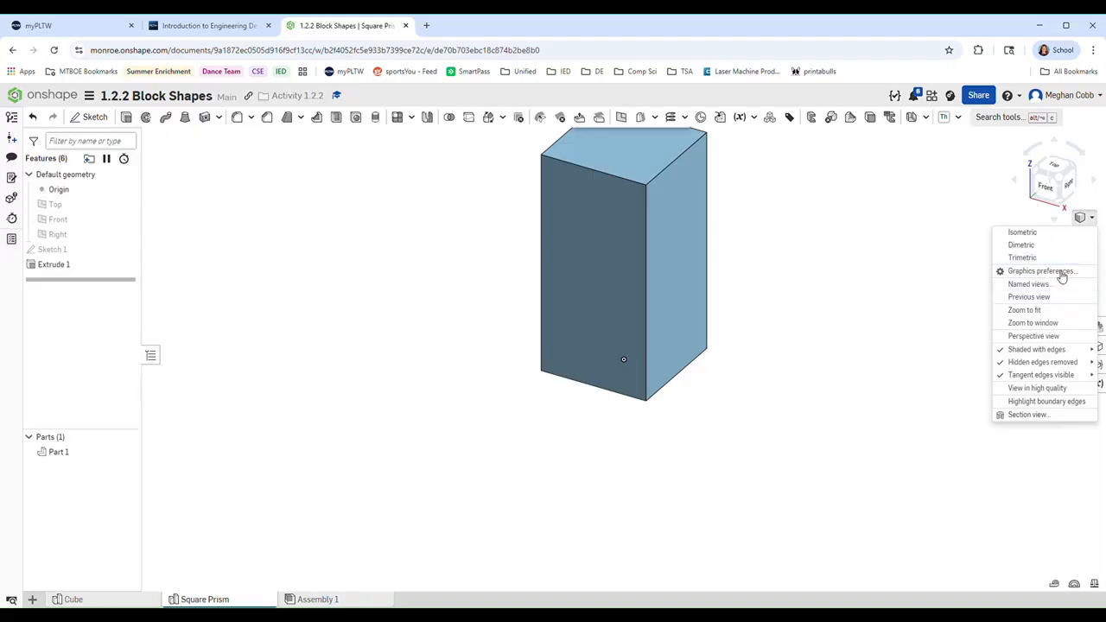
pyautogui.click(1057, 262)
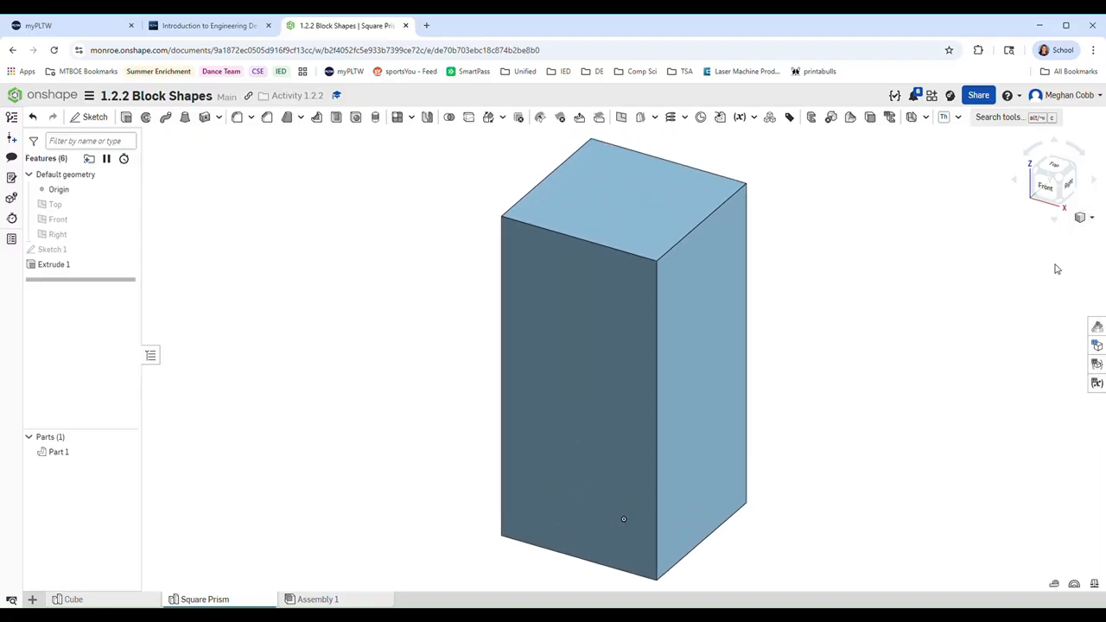
# Look at the square prism's top face, compare the prism with the Cube part studio, and return to Square Prism
pyautogui.click(627, 215)
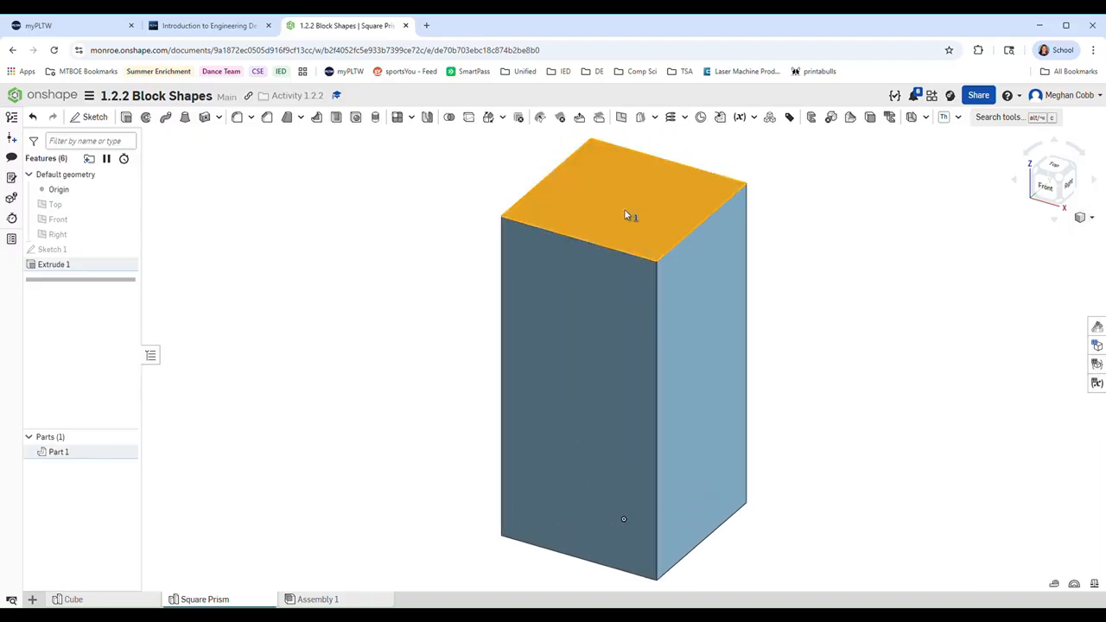
pyautogui.click(70, 599)
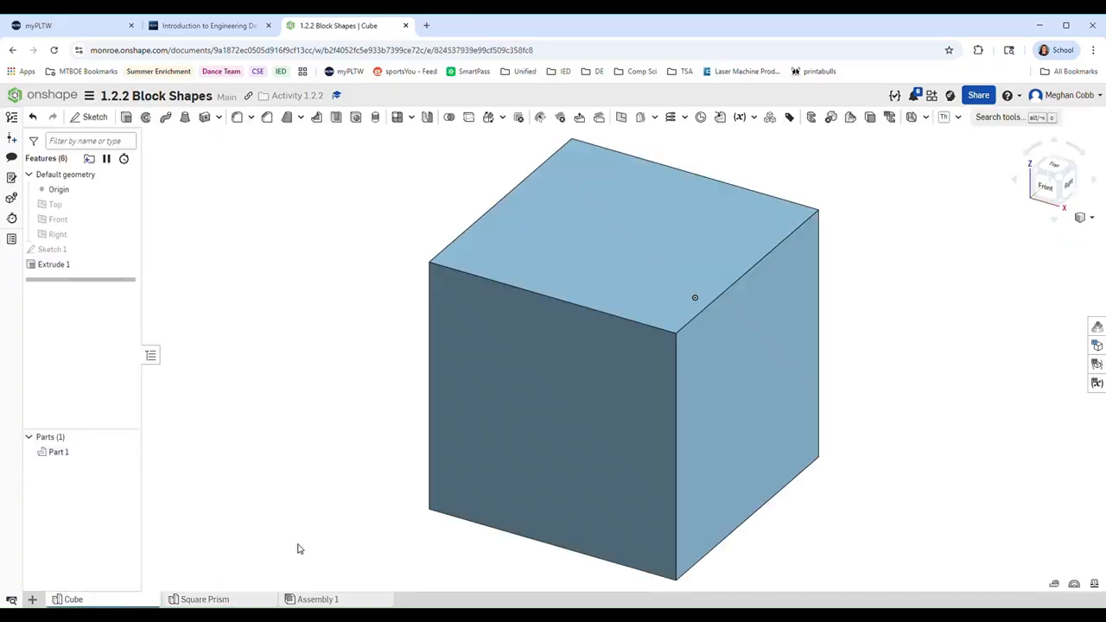
pyautogui.click(211, 599)
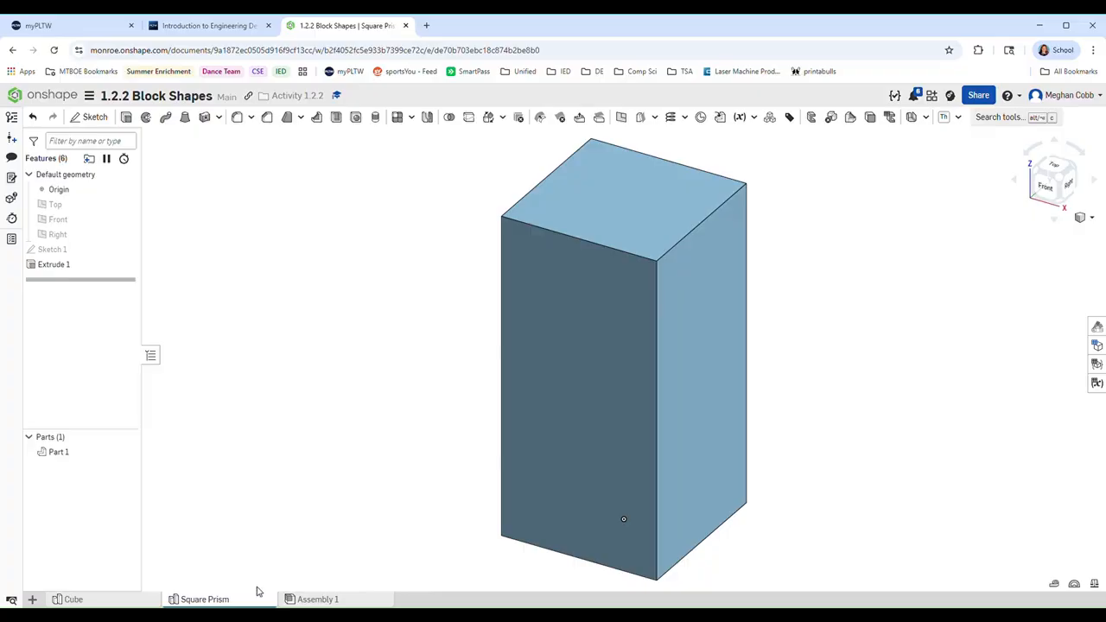
# Create a third part studio in the document and name it Small Rectangular Prism
pyautogui.click(35, 600)
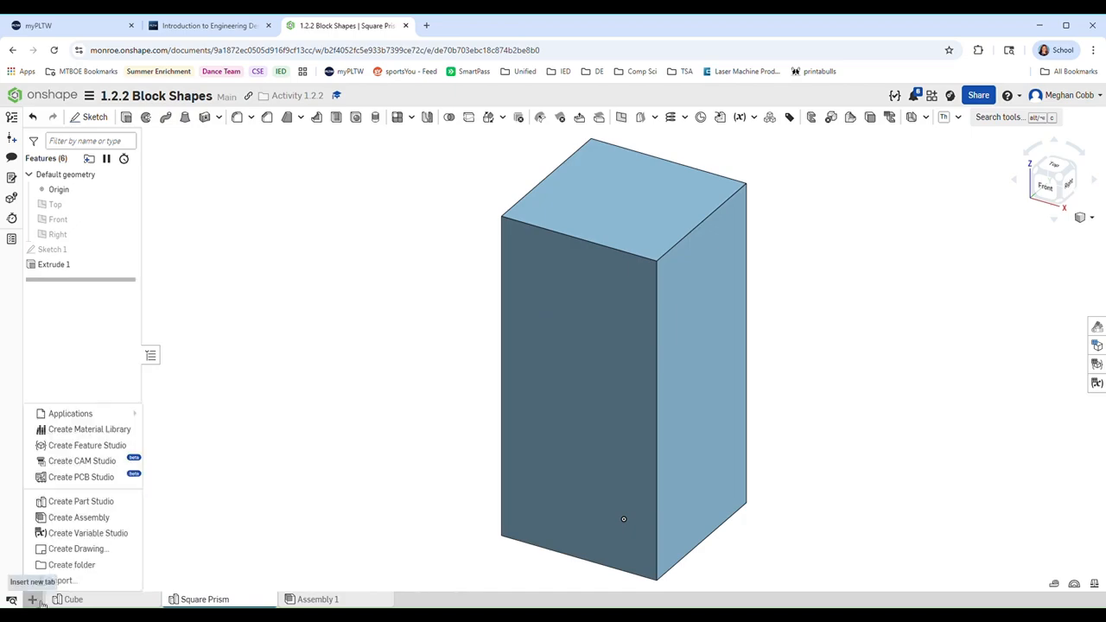
pyautogui.click(35, 599)
pyautogui.click(34, 600)
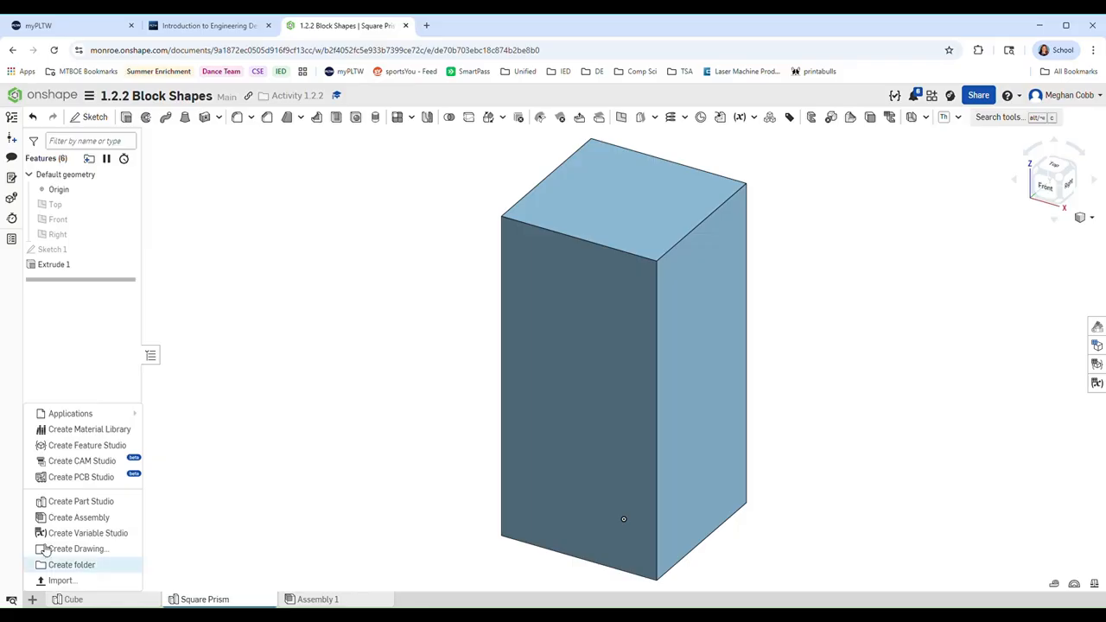
pyautogui.click(61, 510)
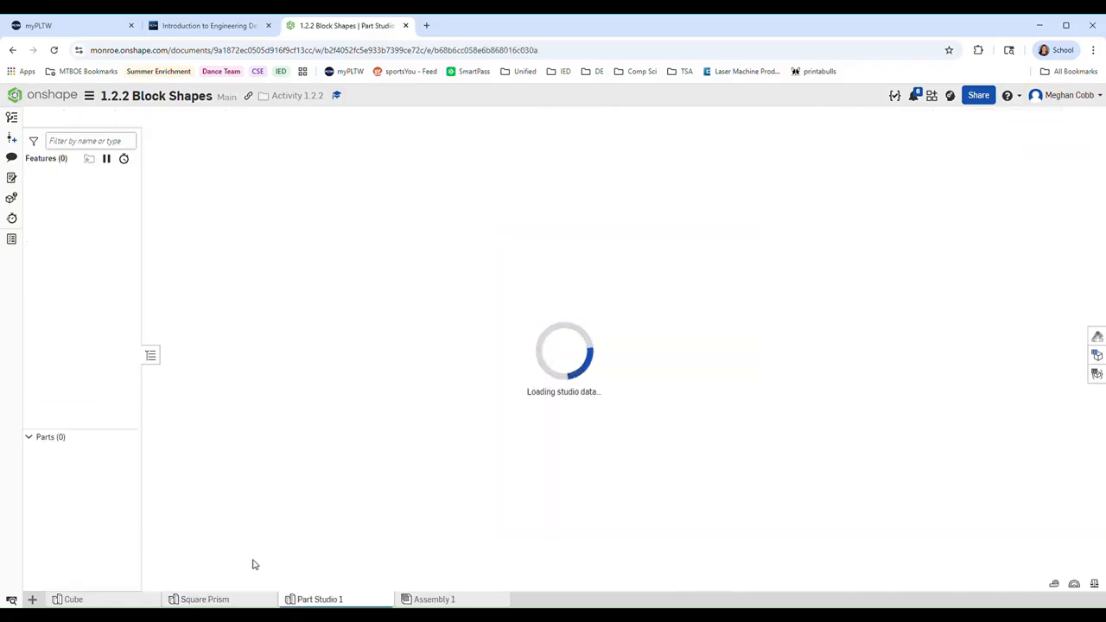
pyautogui.rightClick(337, 602)
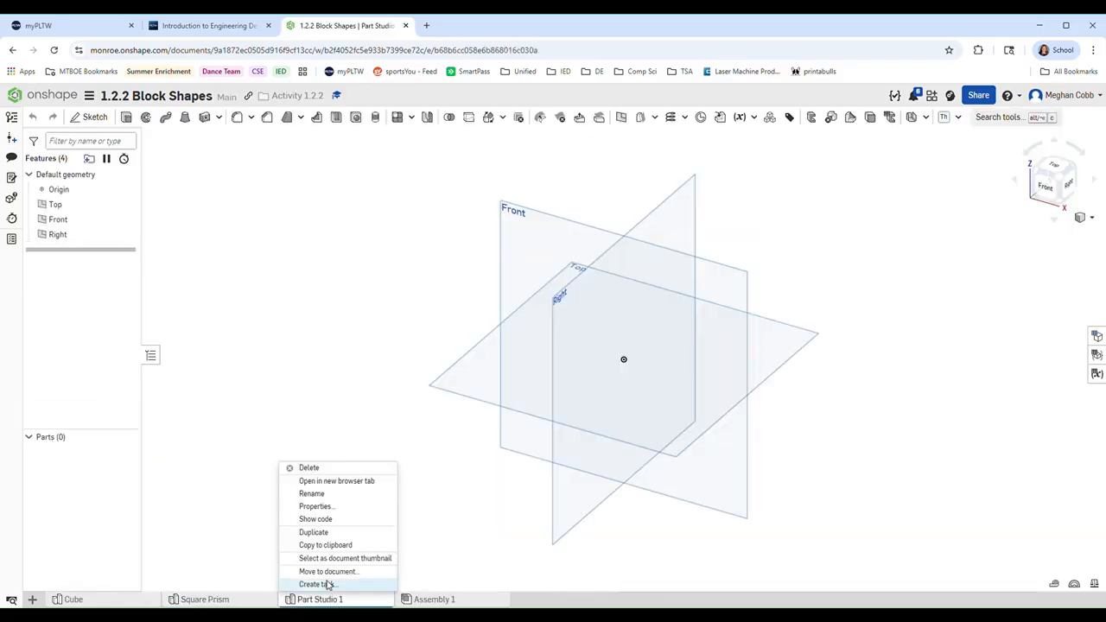
pyautogui.click(322, 501)
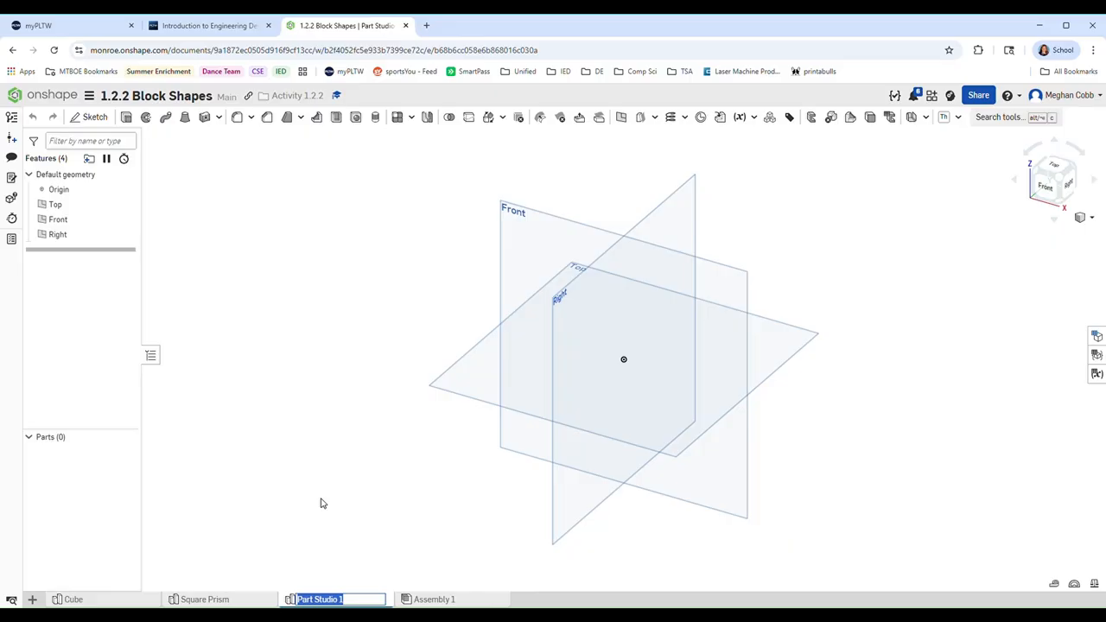
pyautogui.write('Small Rectangular Prism')
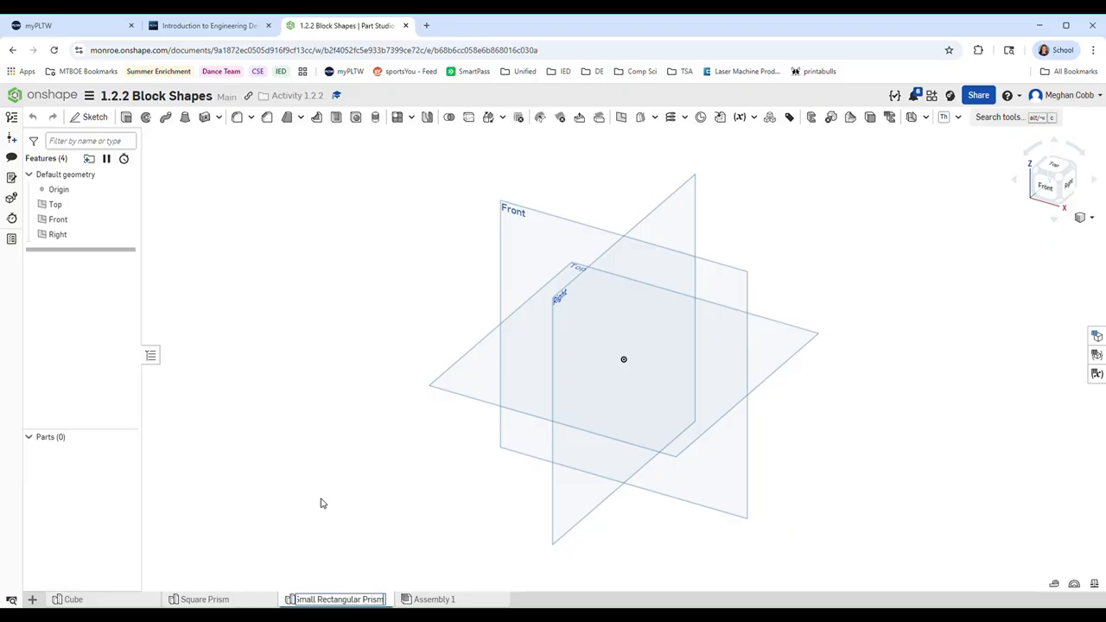
pyautogui.press('Return')
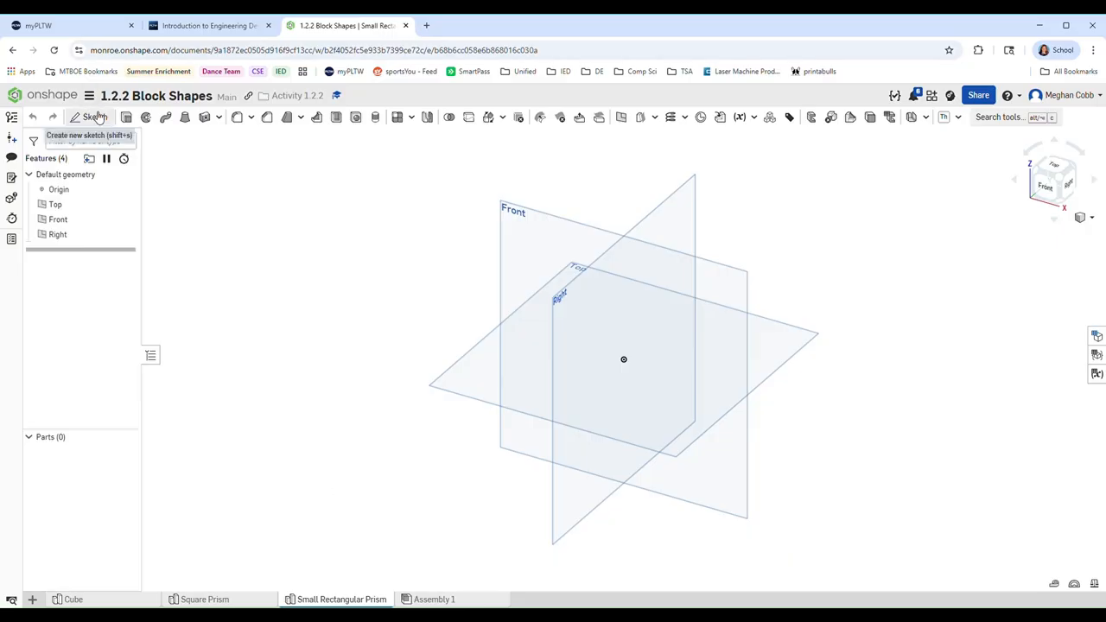
# Hide the Top and Right planes and start a sketch on the Front plane, viewed from the front
pyautogui.click(126, 205)
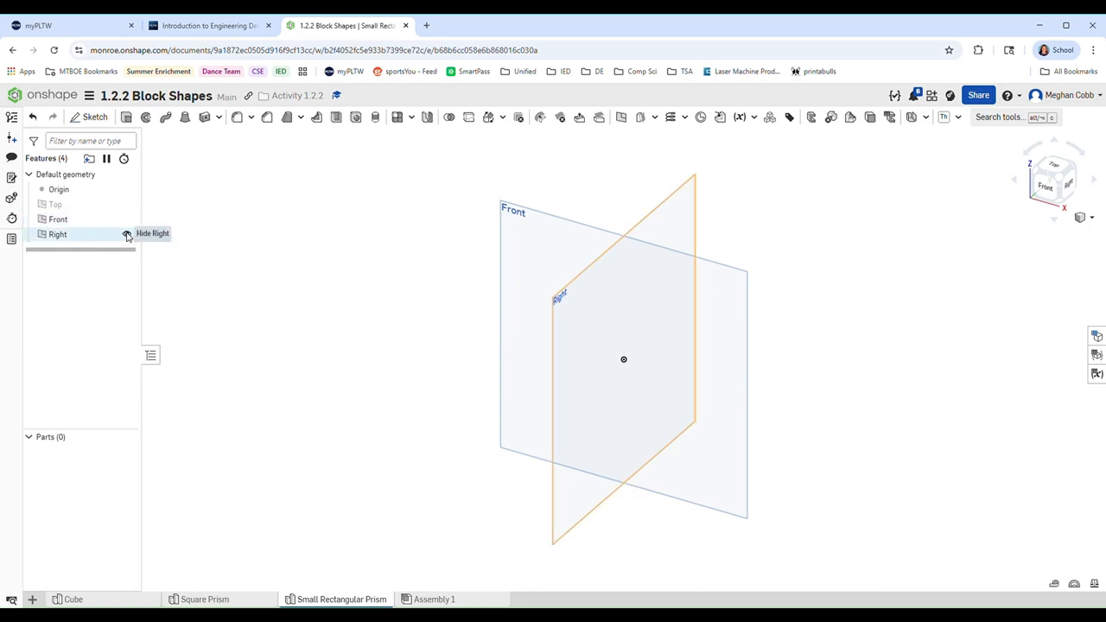
pyautogui.click(128, 235)
pyautogui.click(1052, 198)
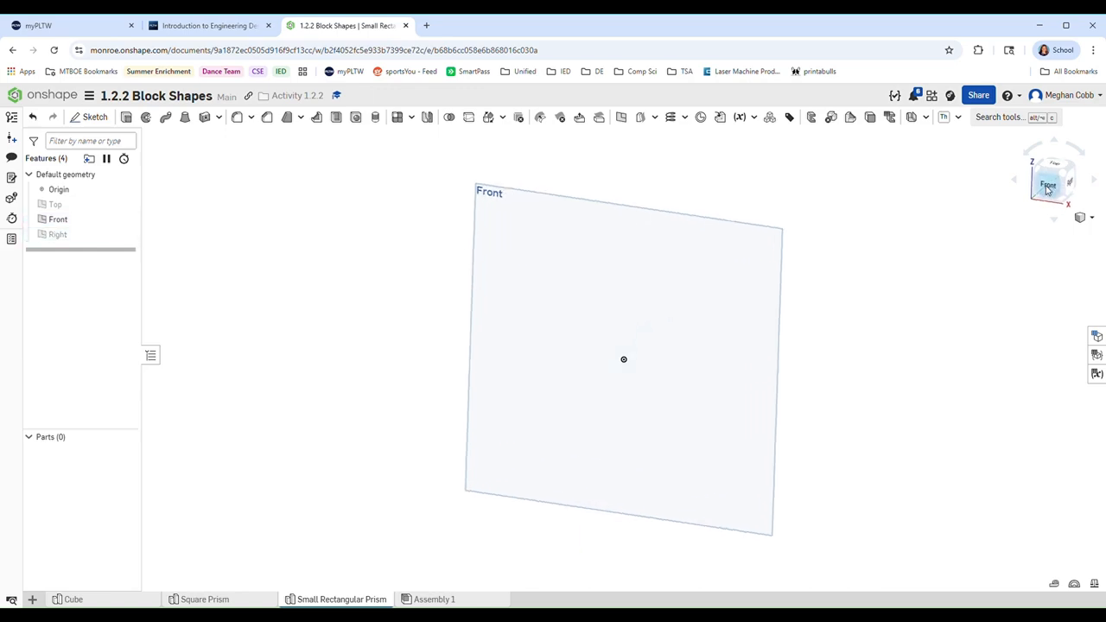
pyautogui.click(91, 122)
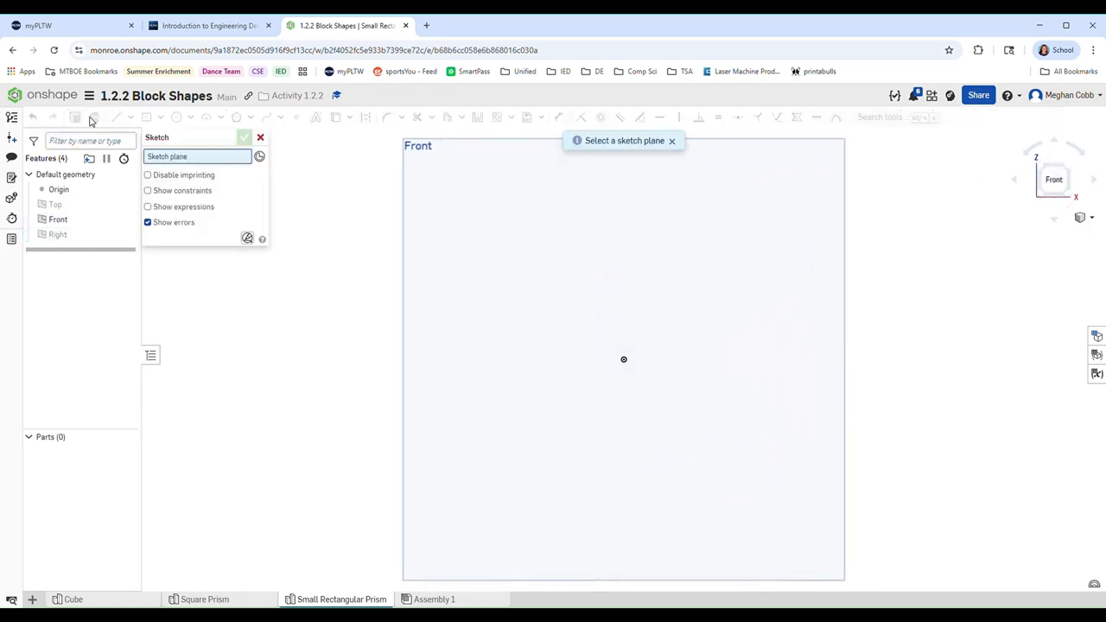
pyautogui.click(597, 218)
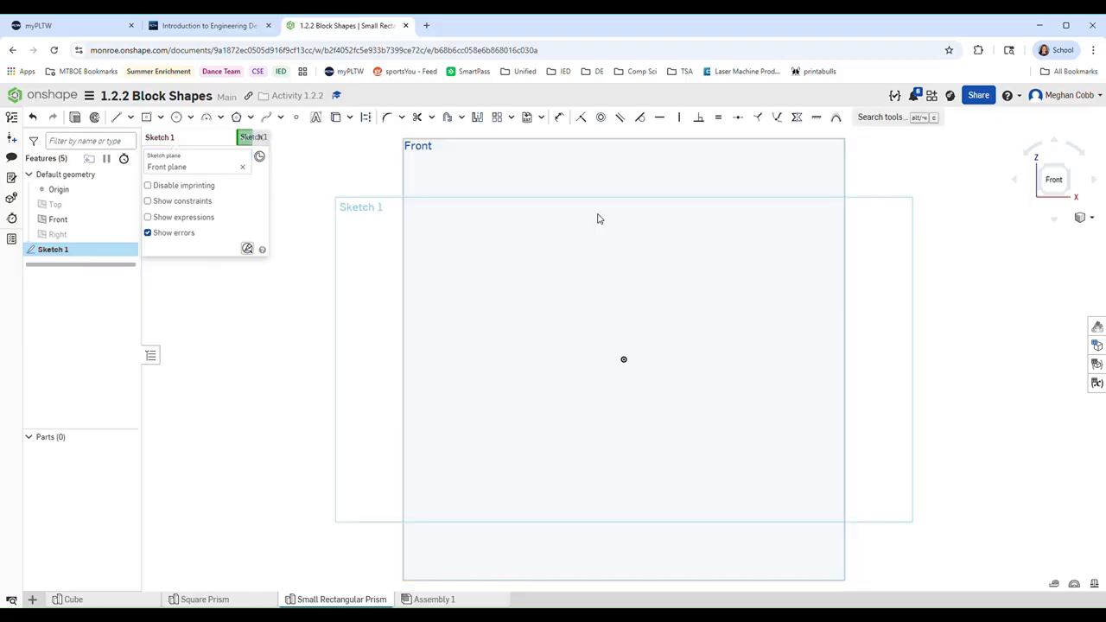
# Sketch a center-point rectangle at the origin and set it to 1.125 in wide and 9/16 in high
pyautogui.click(156, 122)
pyautogui.click(628, 364)
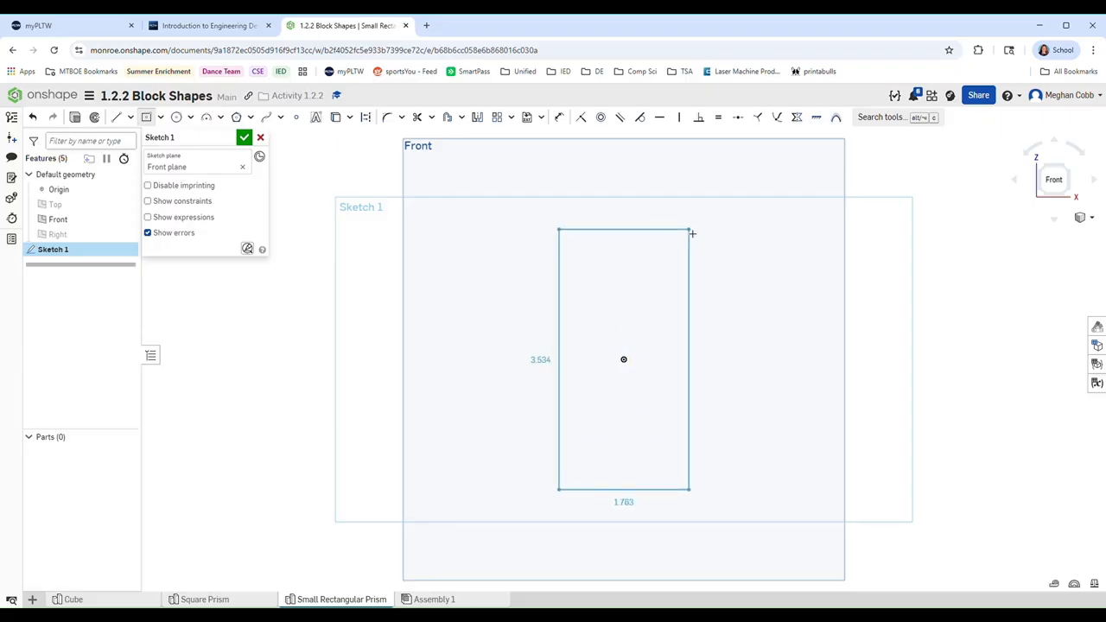
pyautogui.click(691, 232)
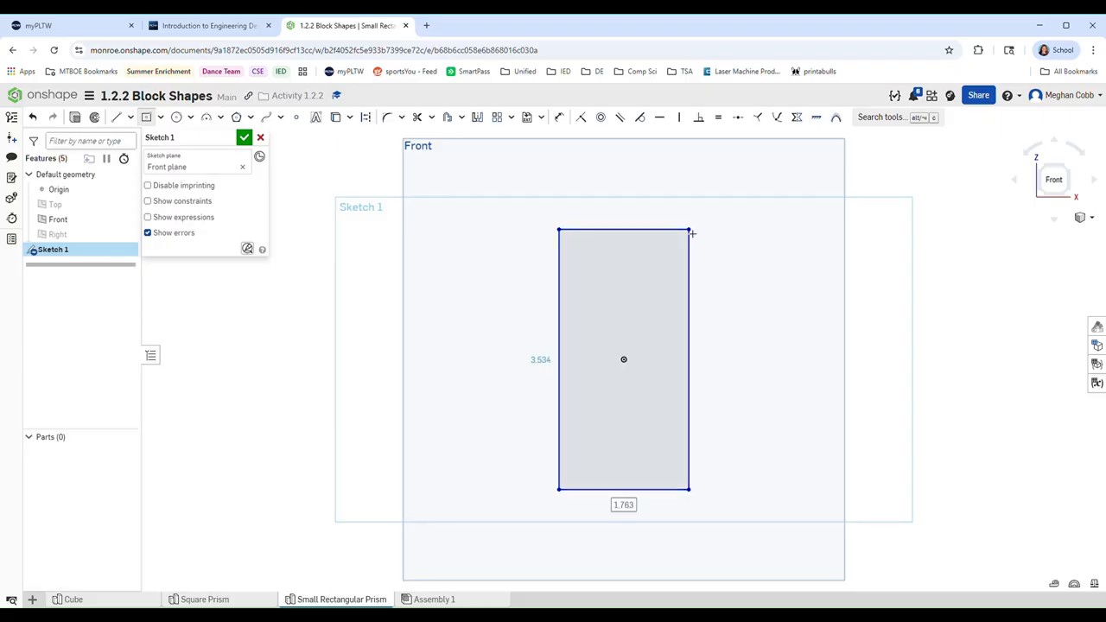
pyautogui.write('1.125')
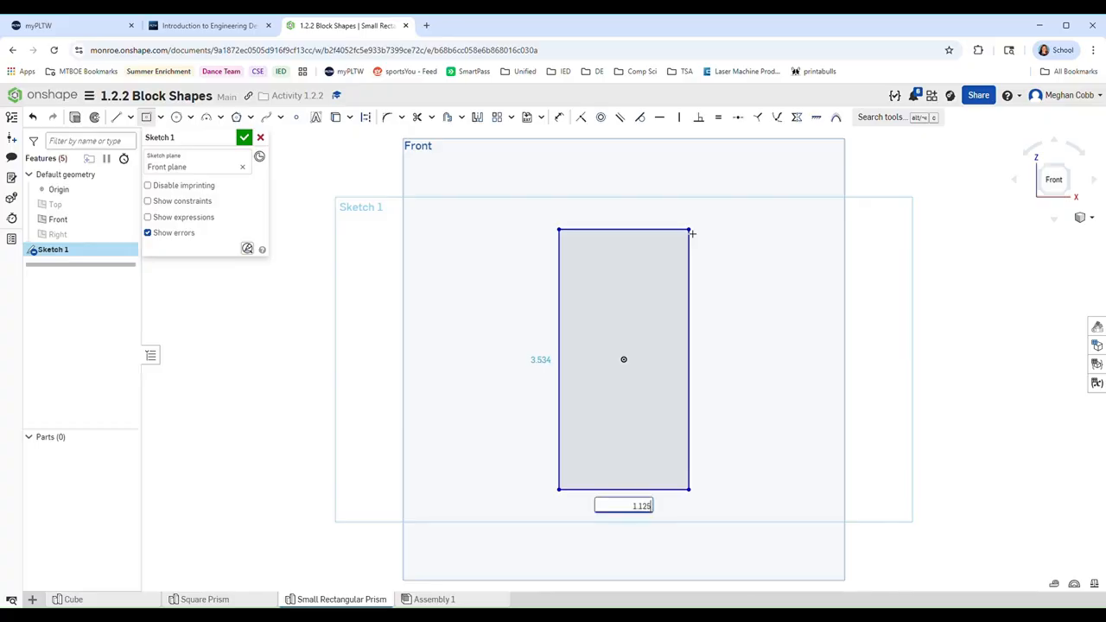
pyautogui.press('Return')
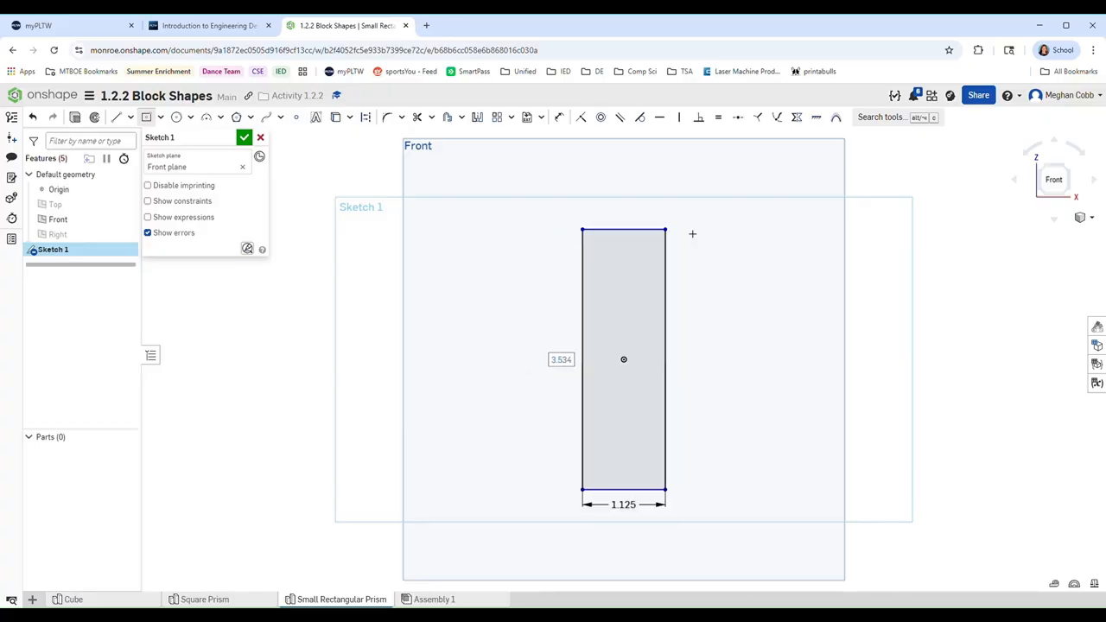
pyautogui.write('3/16')
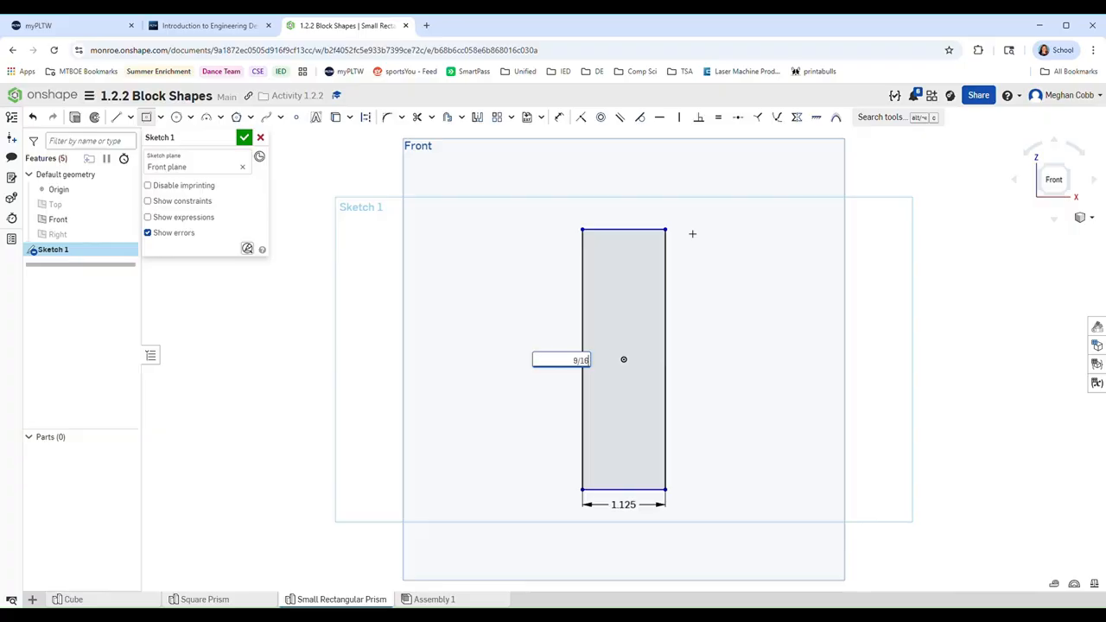
pyautogui.press('Return')
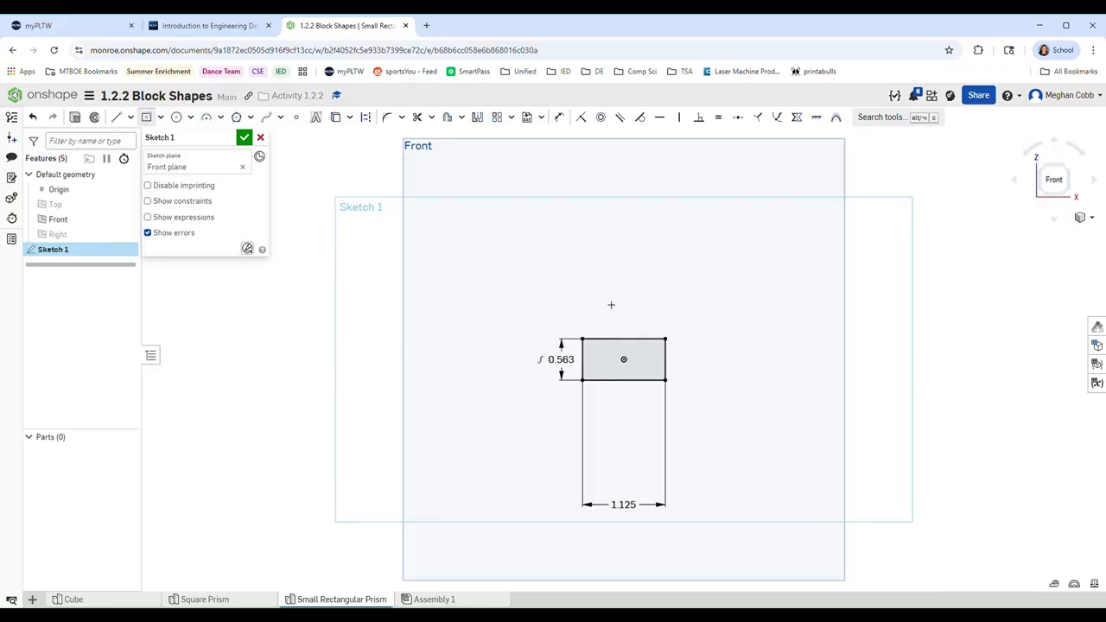
# Set the rectangle's height to 2.375 in, place its width dimension closer to the shape, and finish the sketch
pyautogui.doubleClick(561, 360)
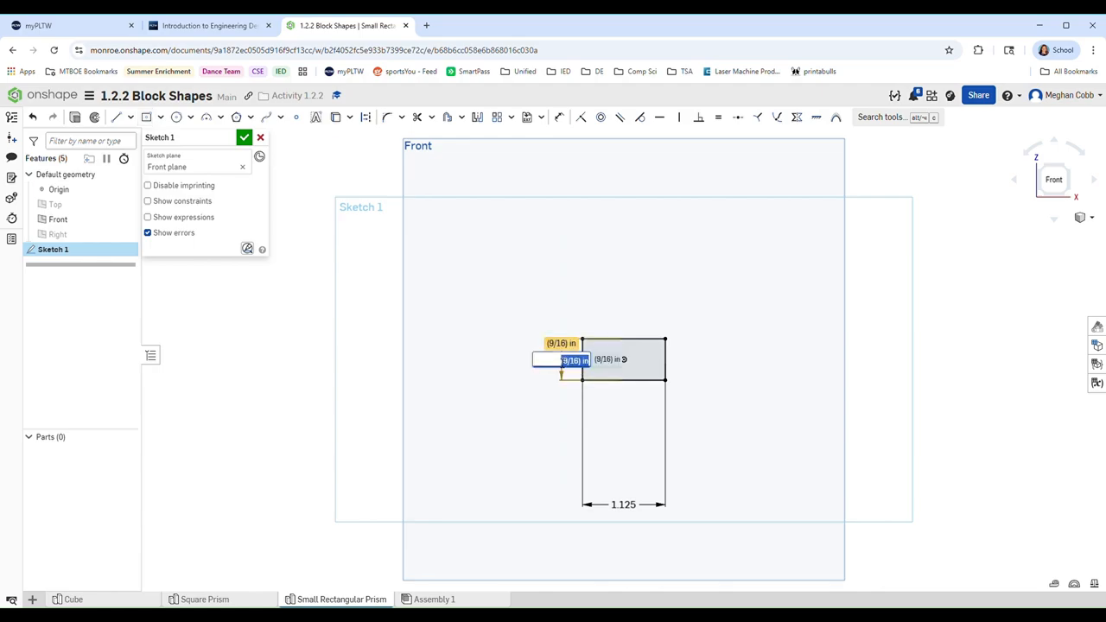
pyautogui.press('Return')
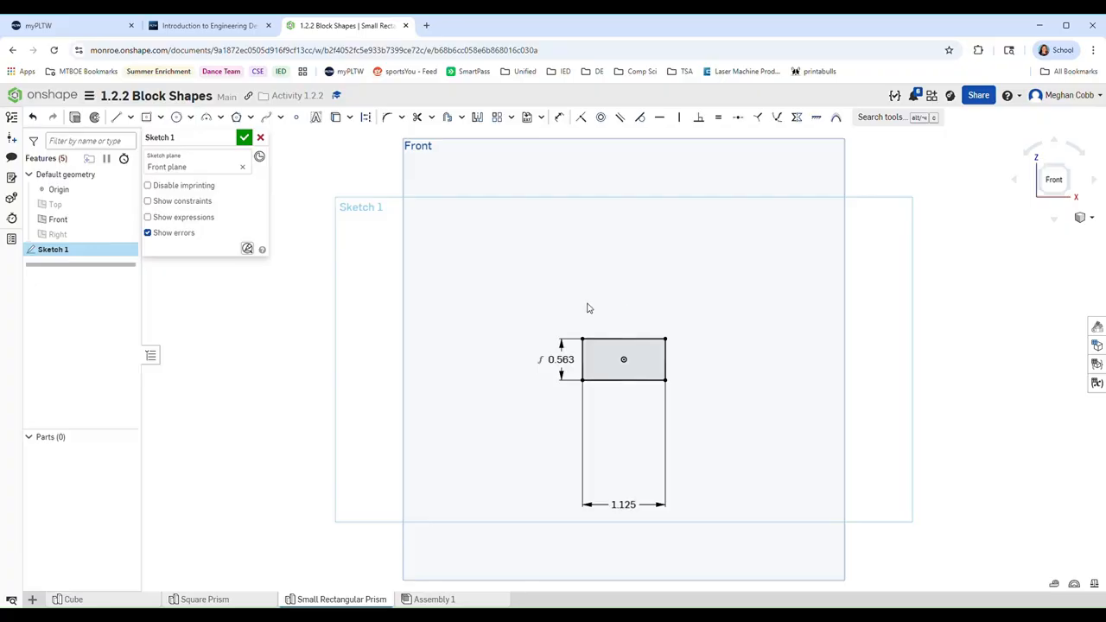
pyautogui.doubleClick(566, 363)
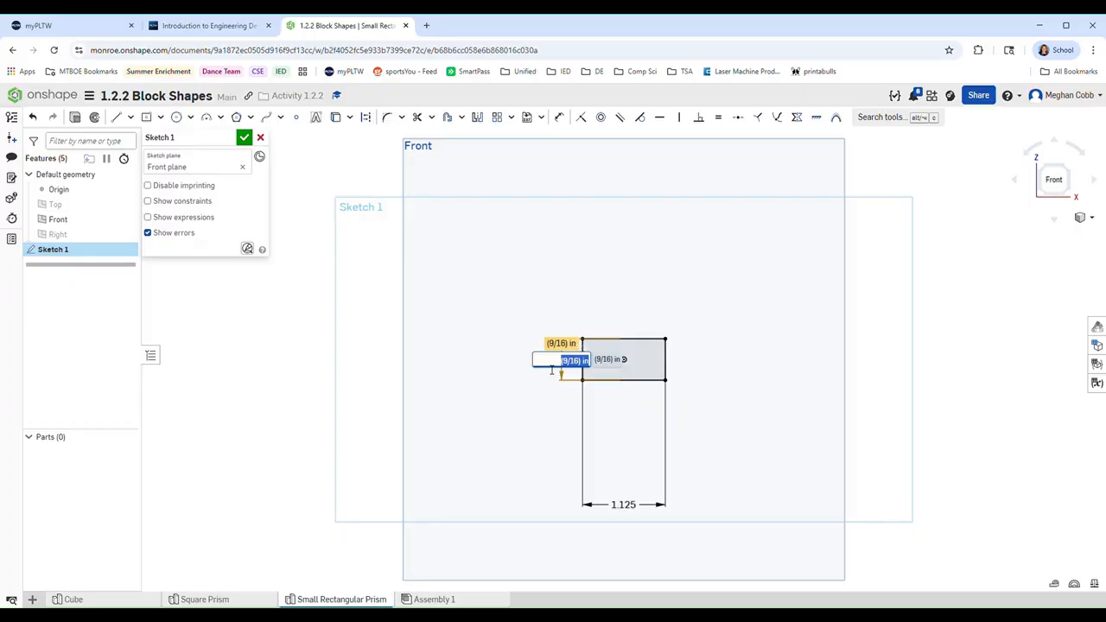
pyautogui.write('2.375')
pyautogui.press('Return')
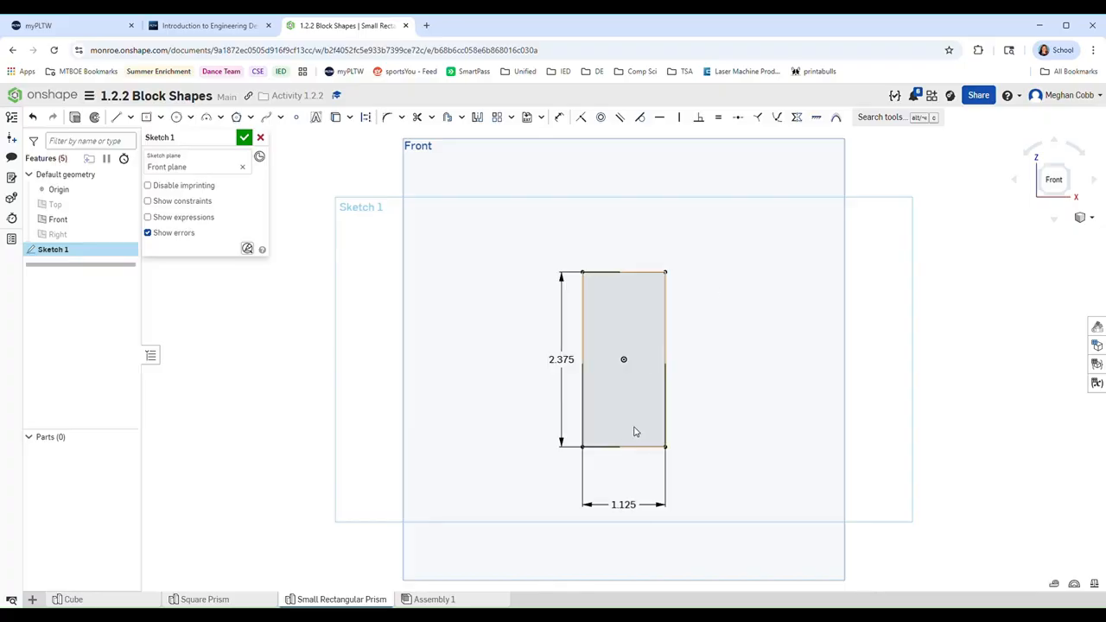
pyautogui.moveTo(624, 505); pyautogui.dragTo(625, 468)
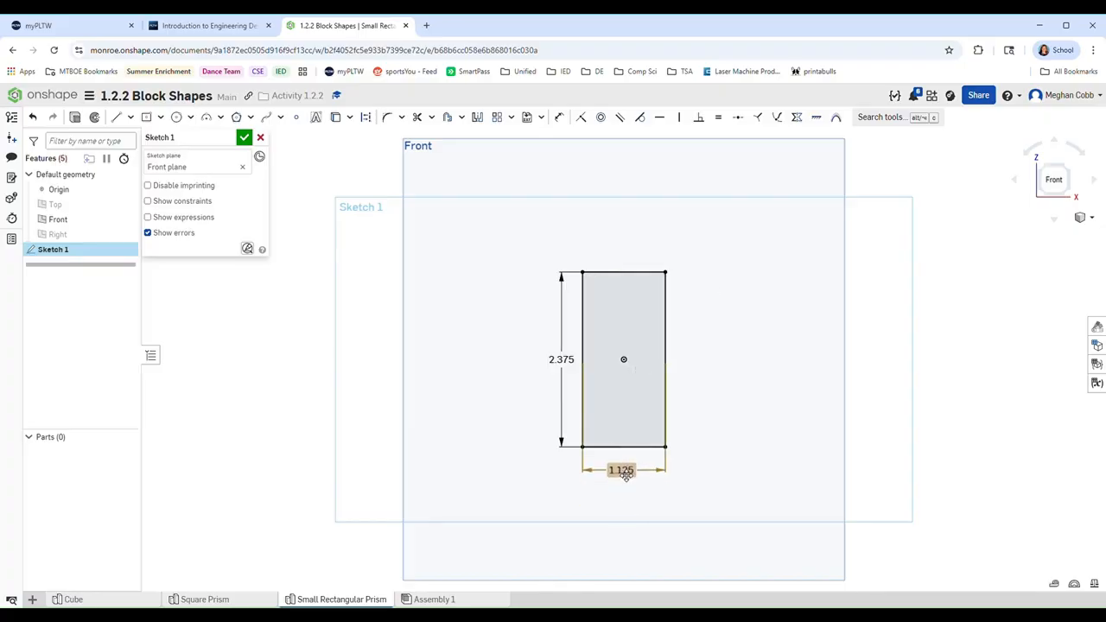
pyautogui.click(244, 137)
# Extrude the rectangular sketch region as a new solid with a blind depth of 9/16 in, working in the trimetric view
pyautogui.click(1090, 218)
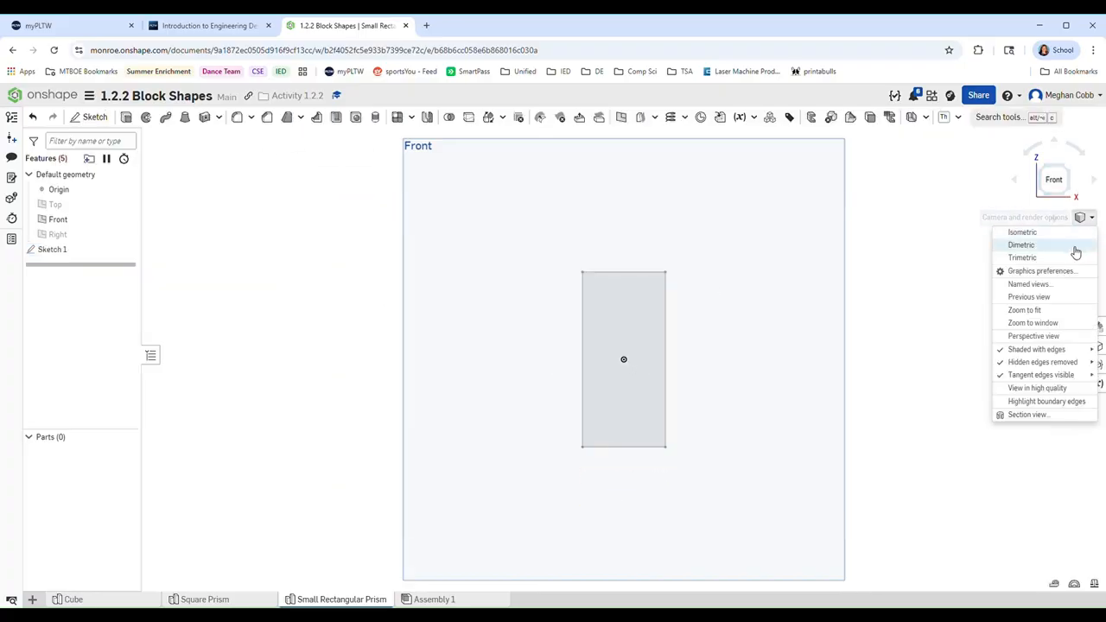
pyautogui.click(1067, 256)
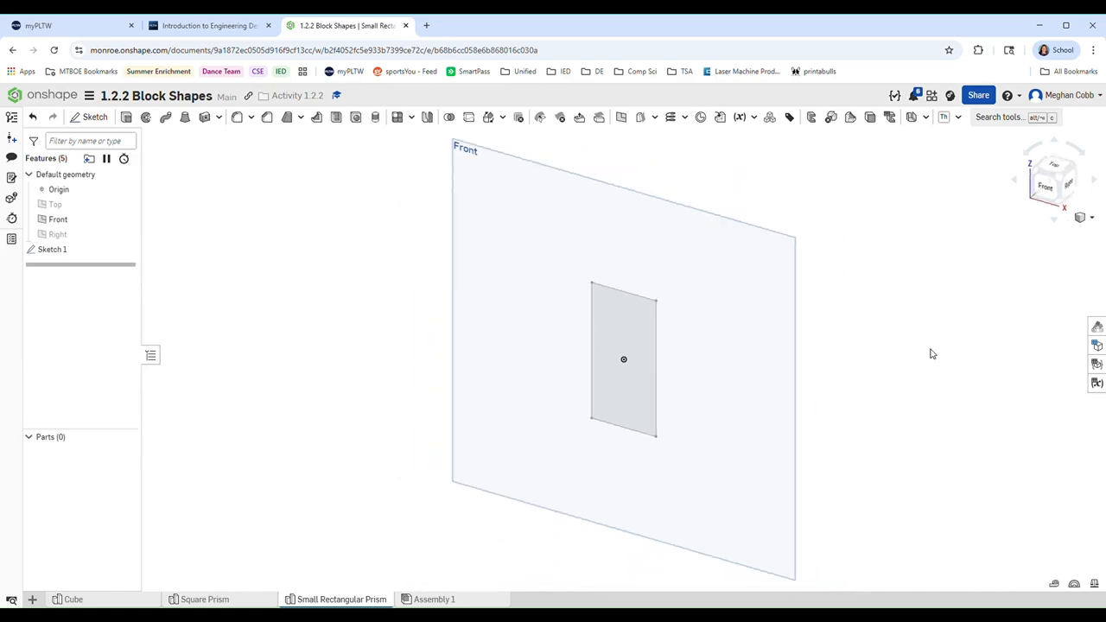
pyautogui.click(128, 118)
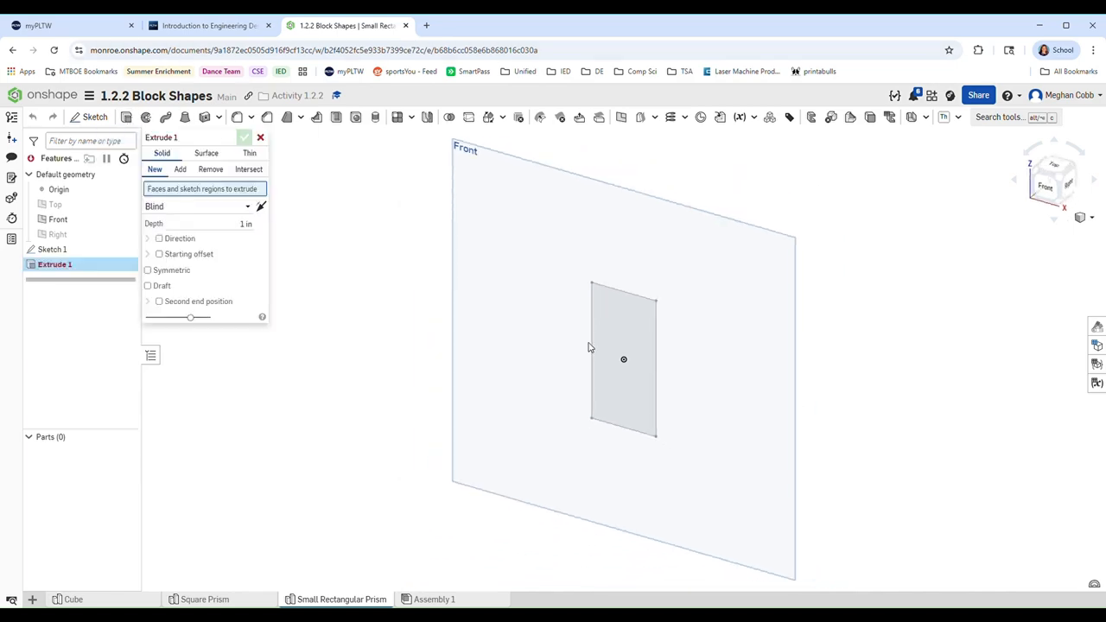
pyautogui.click(630, 313)
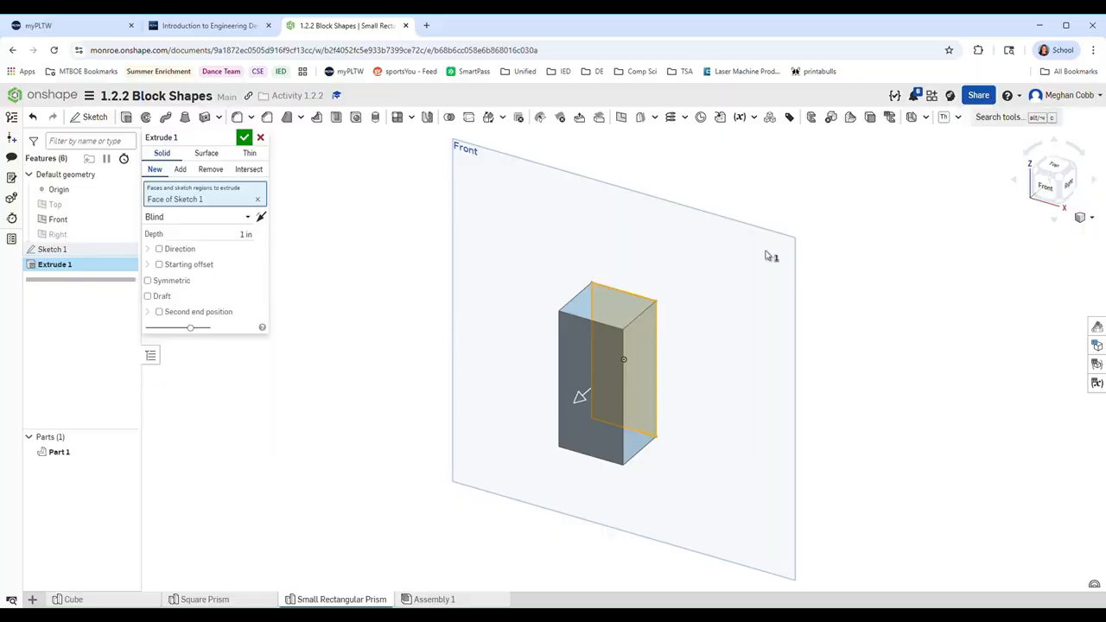
pyautogui.click(246, 234)
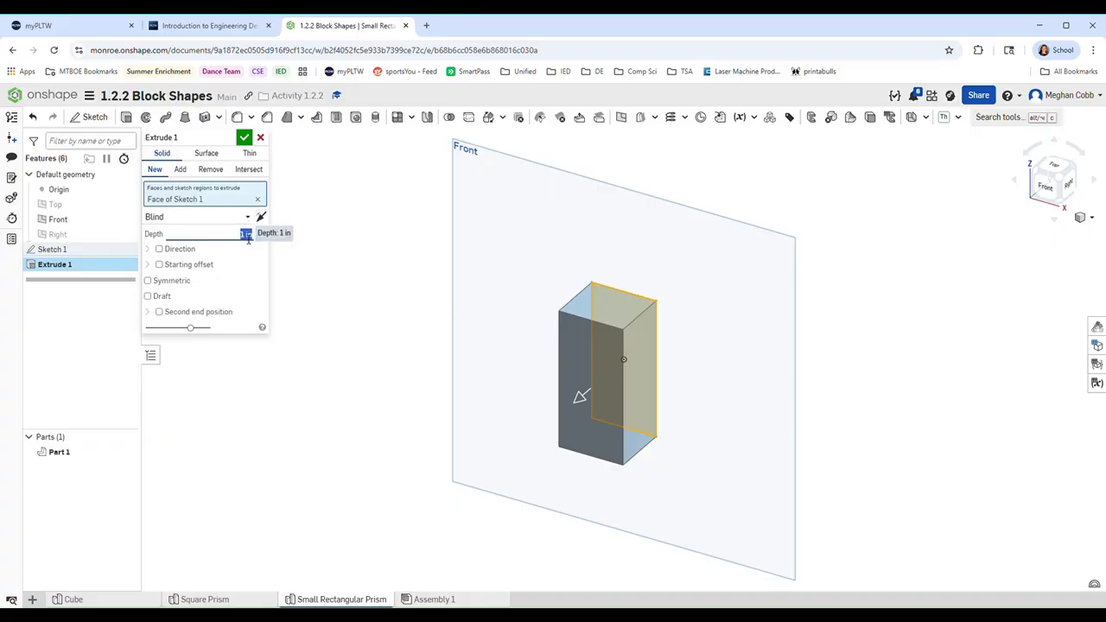
pyautogui.write('9/16')
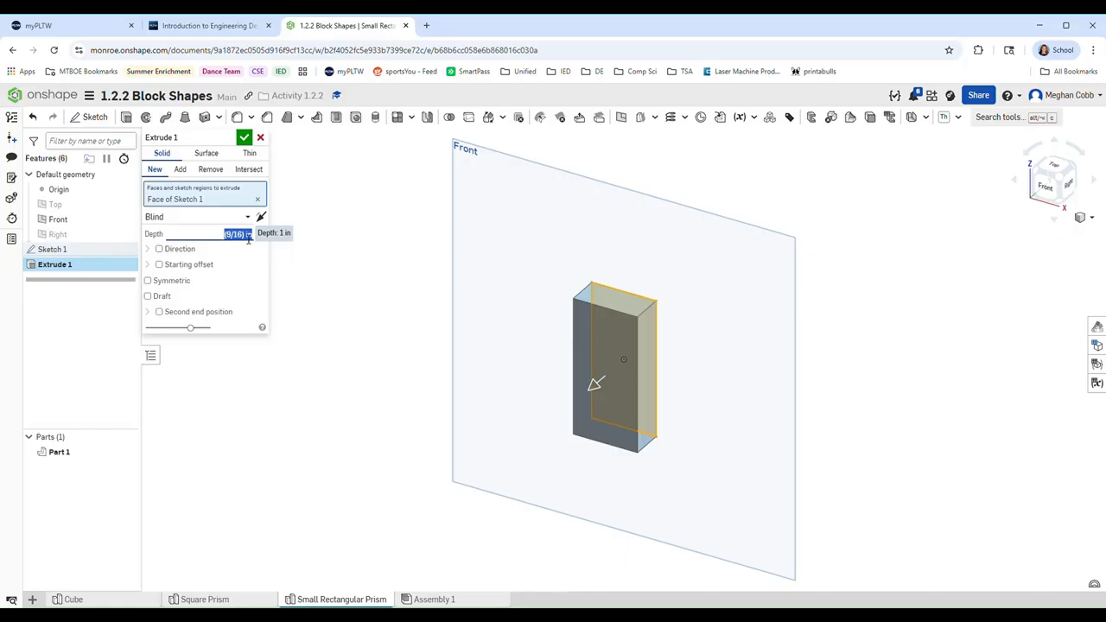
pyautogui.click(244, 137)
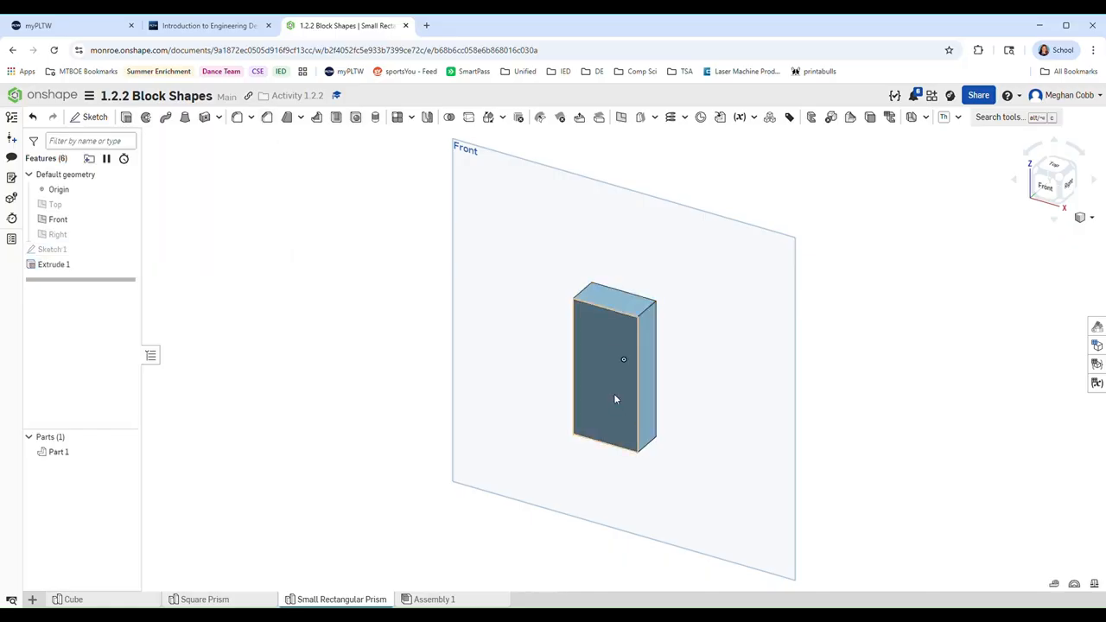
# Hide the Front plane and fit the small rectangular prism to the view
pyautogui.click(125, 219)
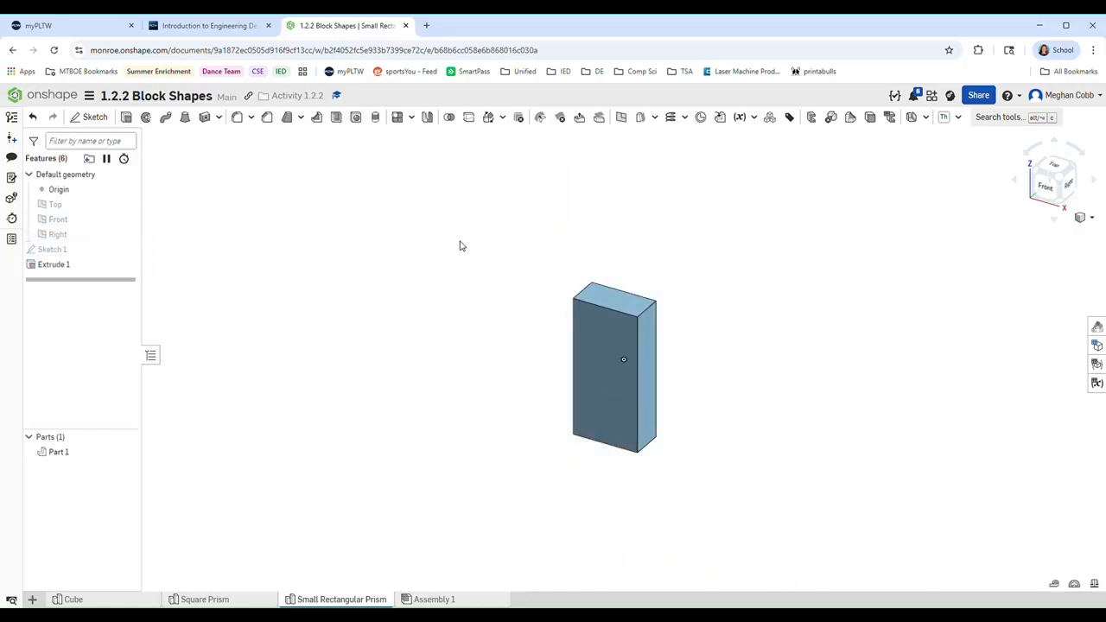
pyautogui.click(1081, 218)
pyautogui.click(1077, 247)
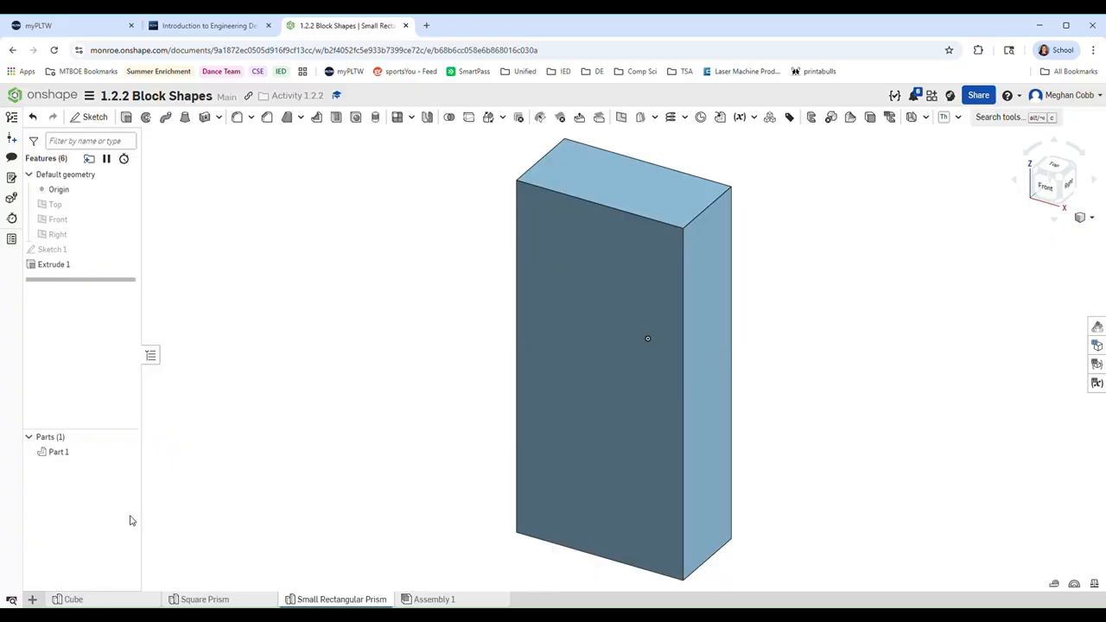
# Create a fourth part studio in the document and name it Tall Rectangular Prism
pyautogui.click(33, 599)
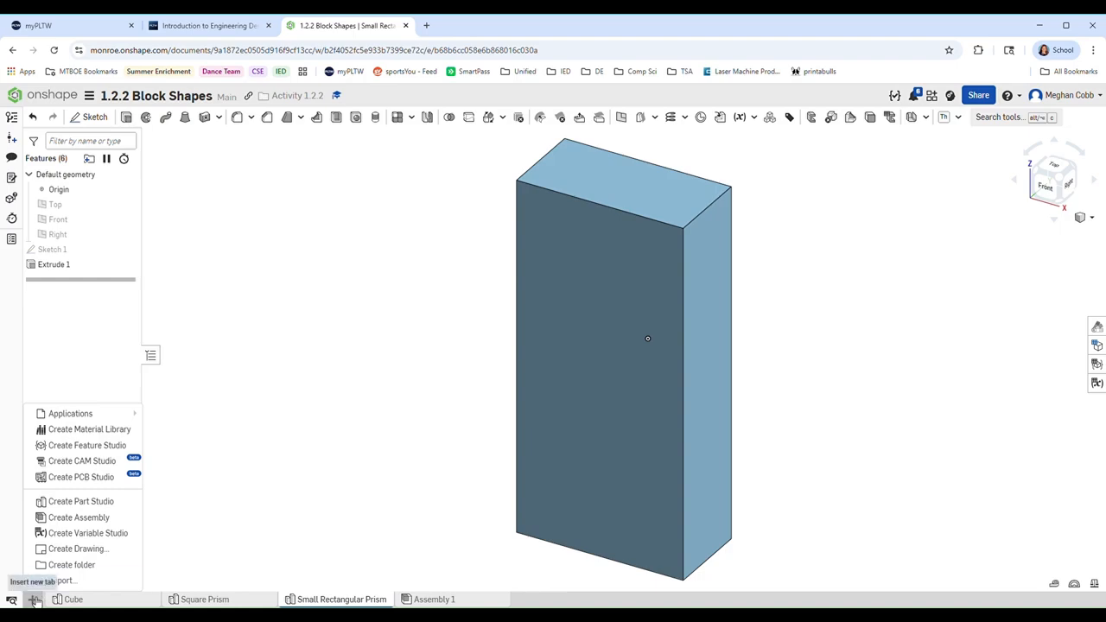
pyautogui.click(75, 504)
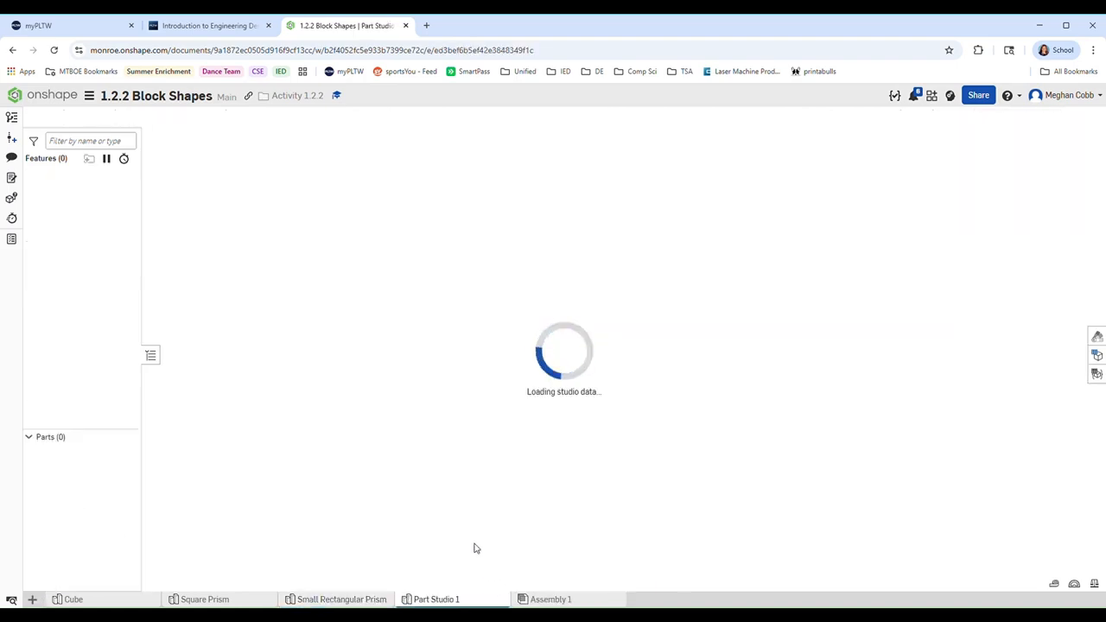
pyautogui.rightClick(449, 600)
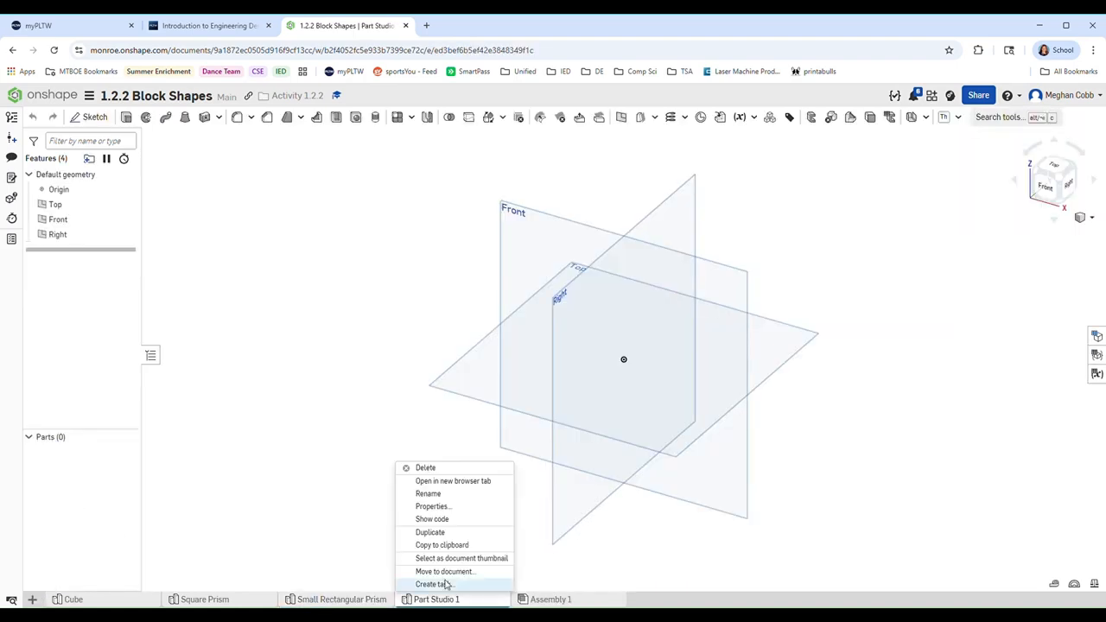
pyautogui.click(439, 498)
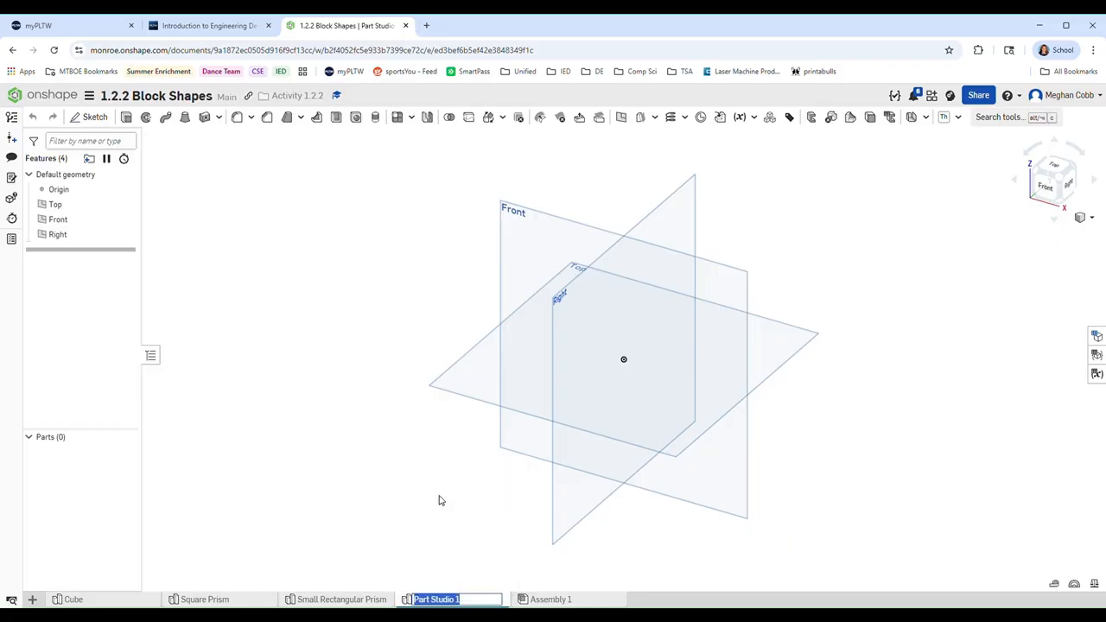
pyautogui.write('Tall Rectangular Pri')
pyautogui.write('sm')
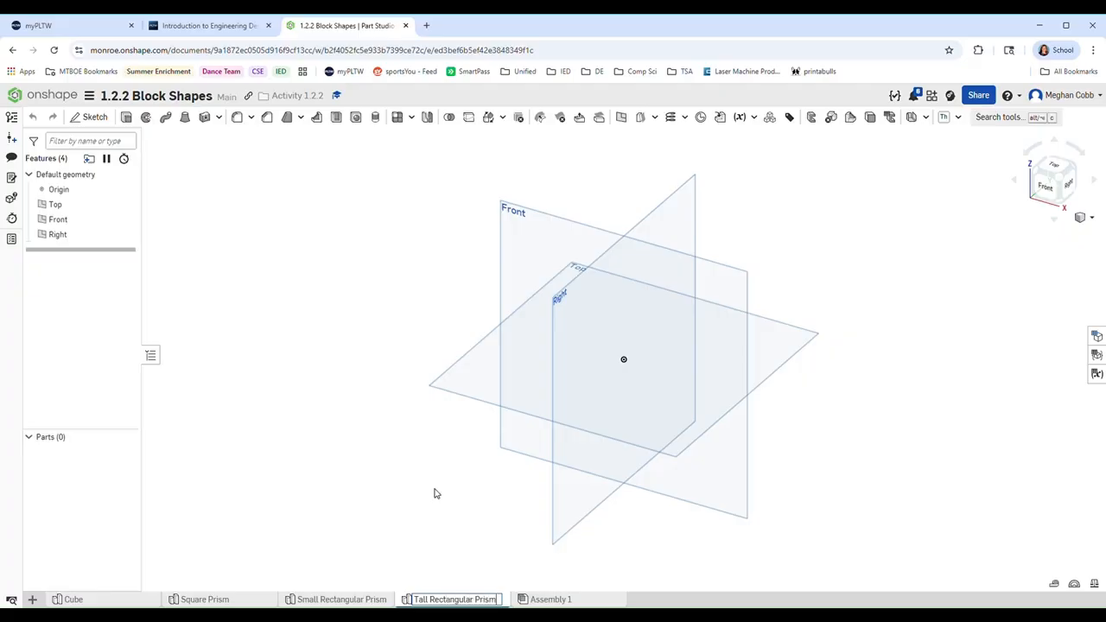
pyautogui.press('Return')
pyautogui.rightClick(461, 601)
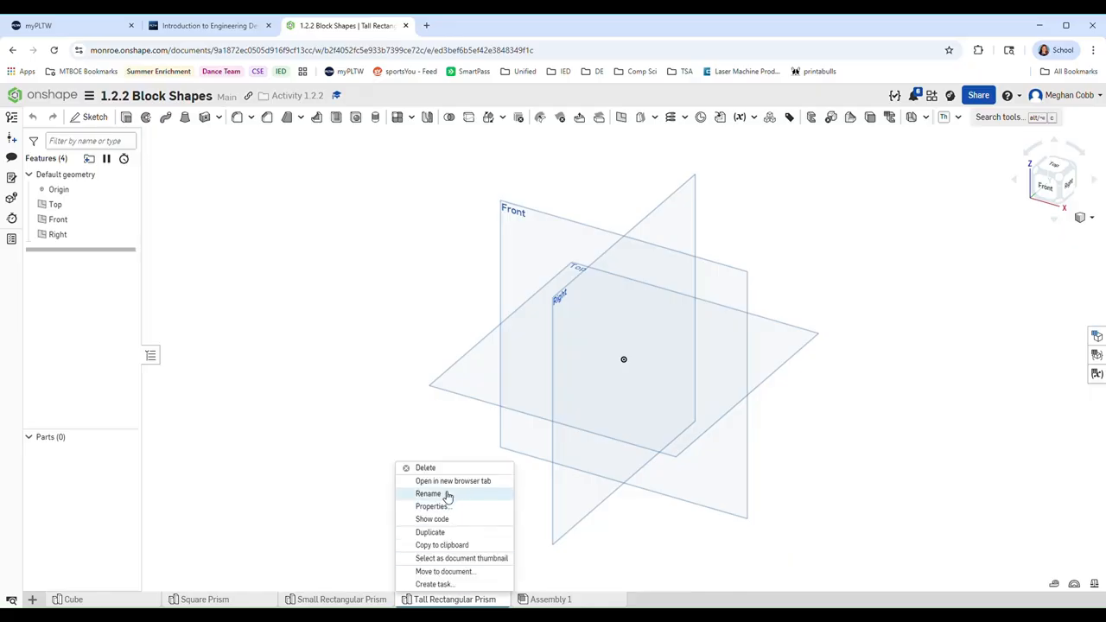
pyautogui.click(307, 511)
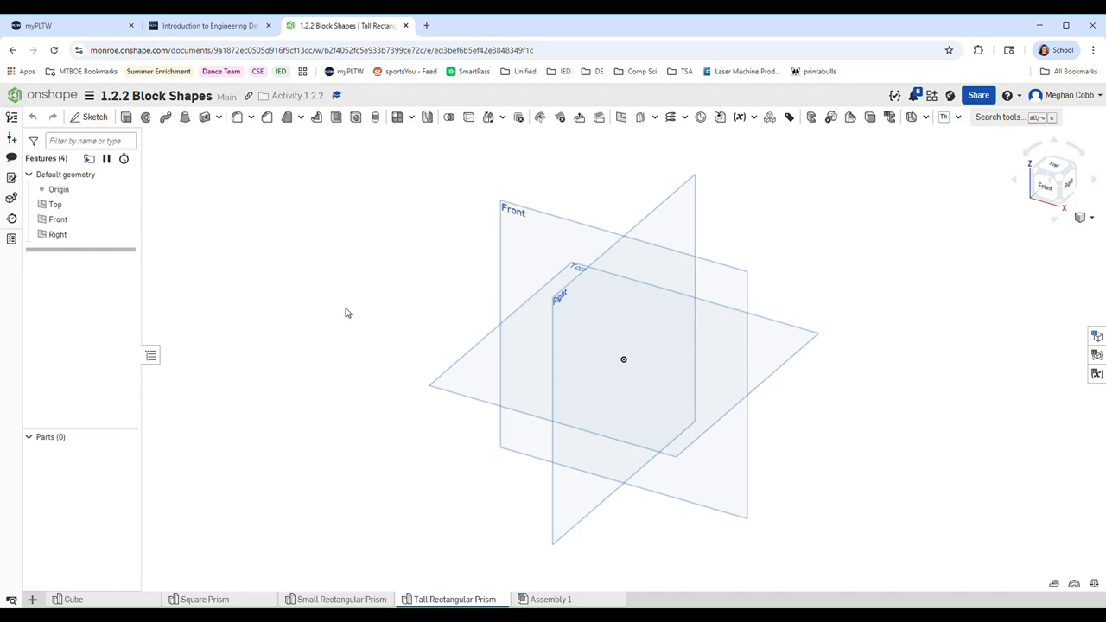
# Hide the Top and Right planes in the tall prism's studio and start a sketch on the Front plane, viewed from the front
pyautogui.click(125, 205)
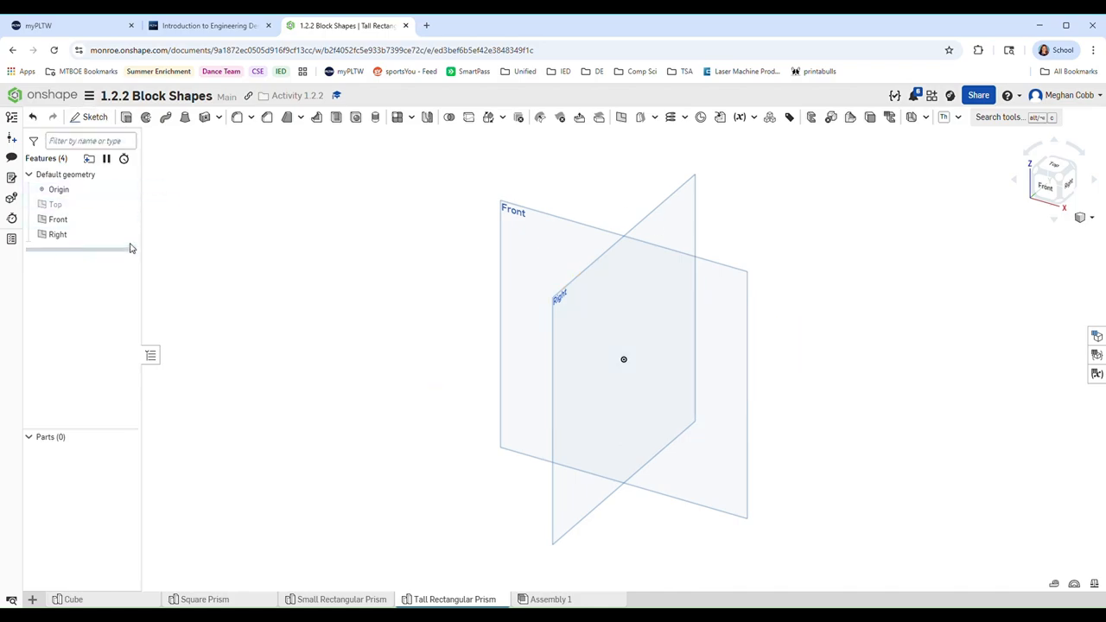
pyautogui.click(126, 234)
pyautogui.click(1046, 190)
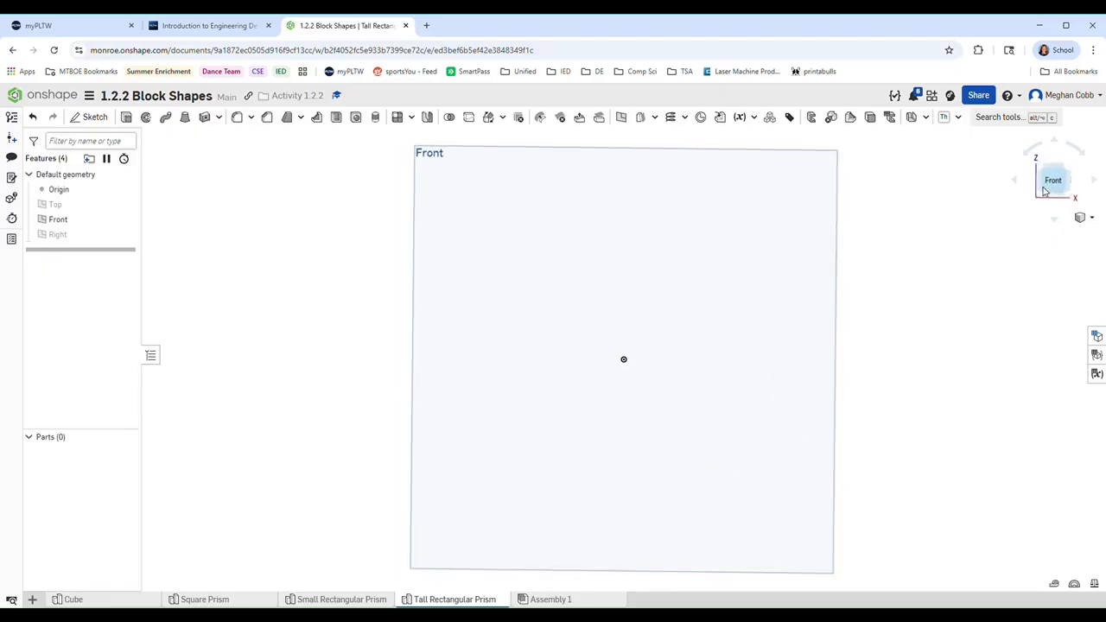
pyautogui.click(100, 121)
pyautogui.click(626, 248)
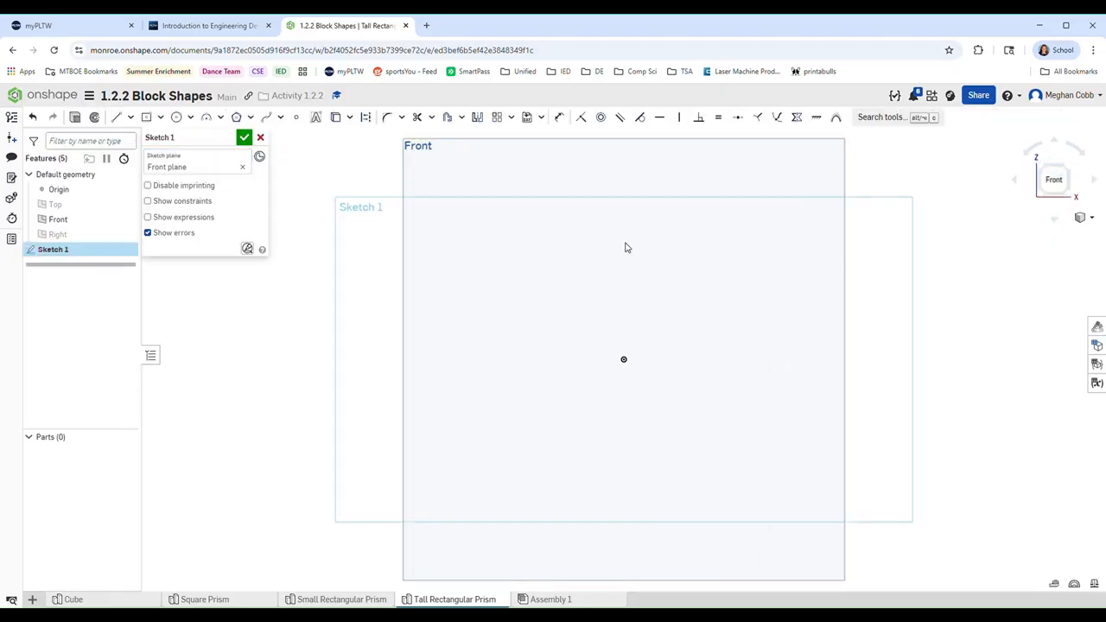
# Sketch a center-point rectangle at the origin, 1.125 in wide and 3.563 in high, and finish the sketch
pyautogui.click(146, 117)
pyautogui.click(624, 359)
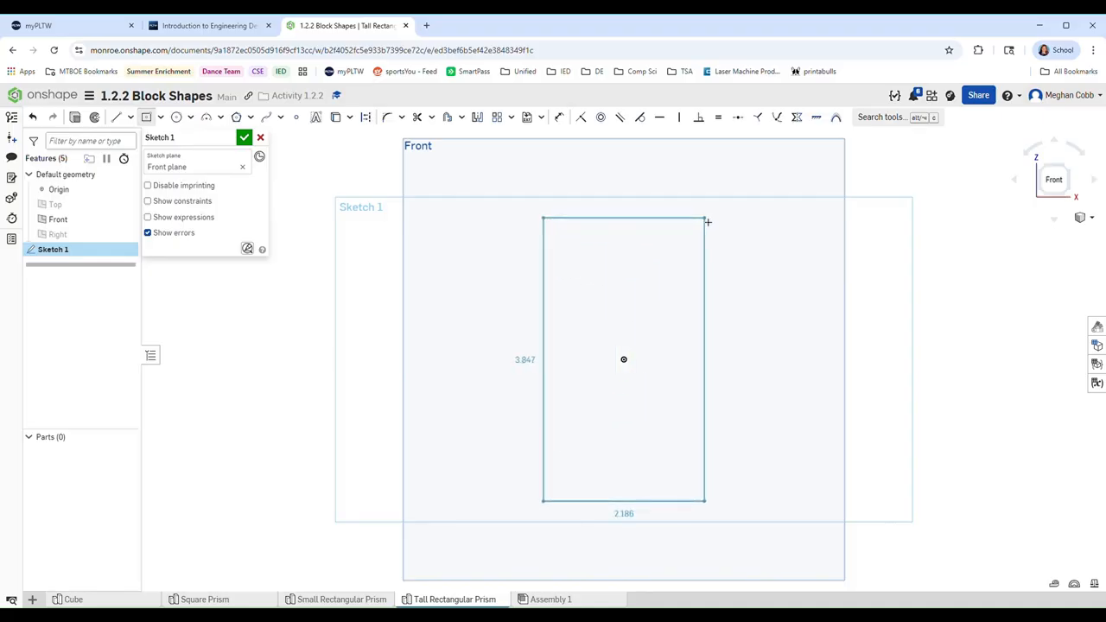
pyautogui.click(707, 222)
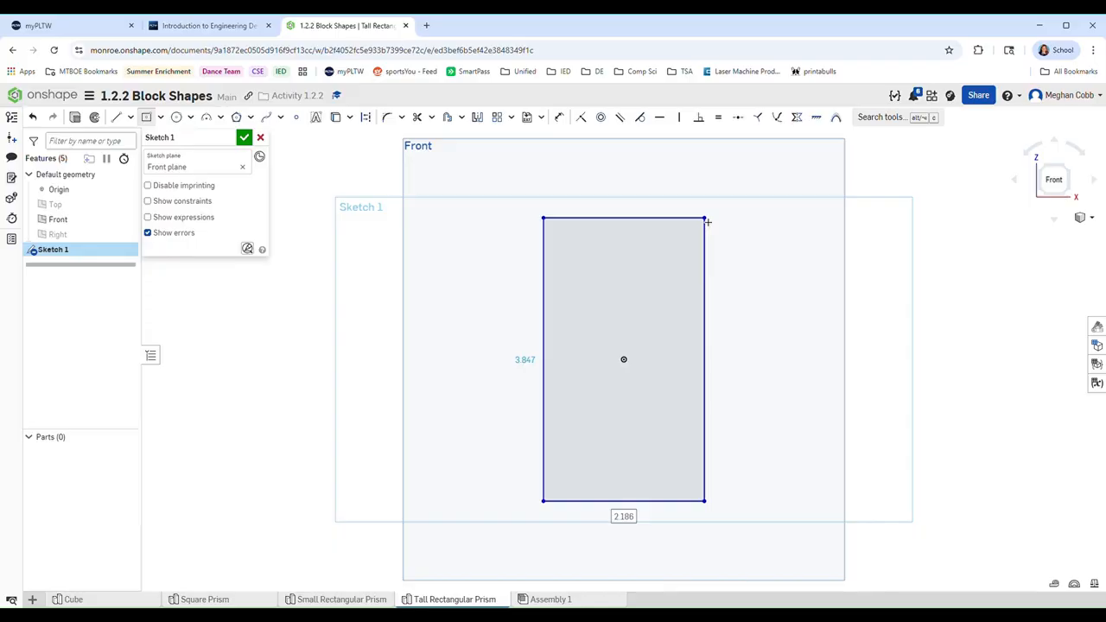
pyautogui.write('1.18')
pyautogui.press('Return')
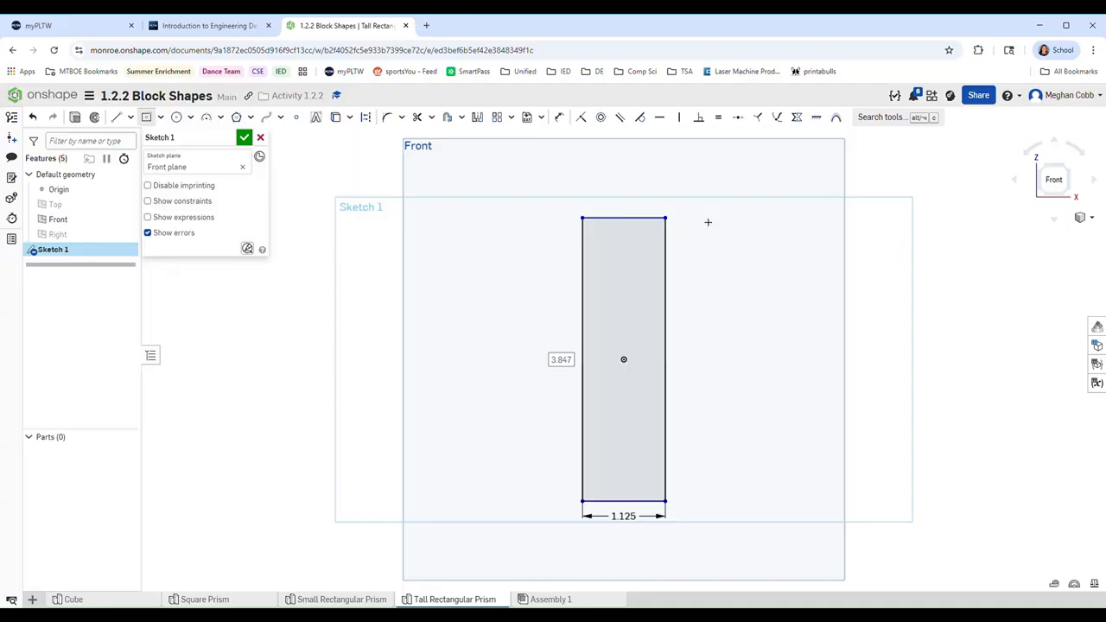
pyautogui.write('3')
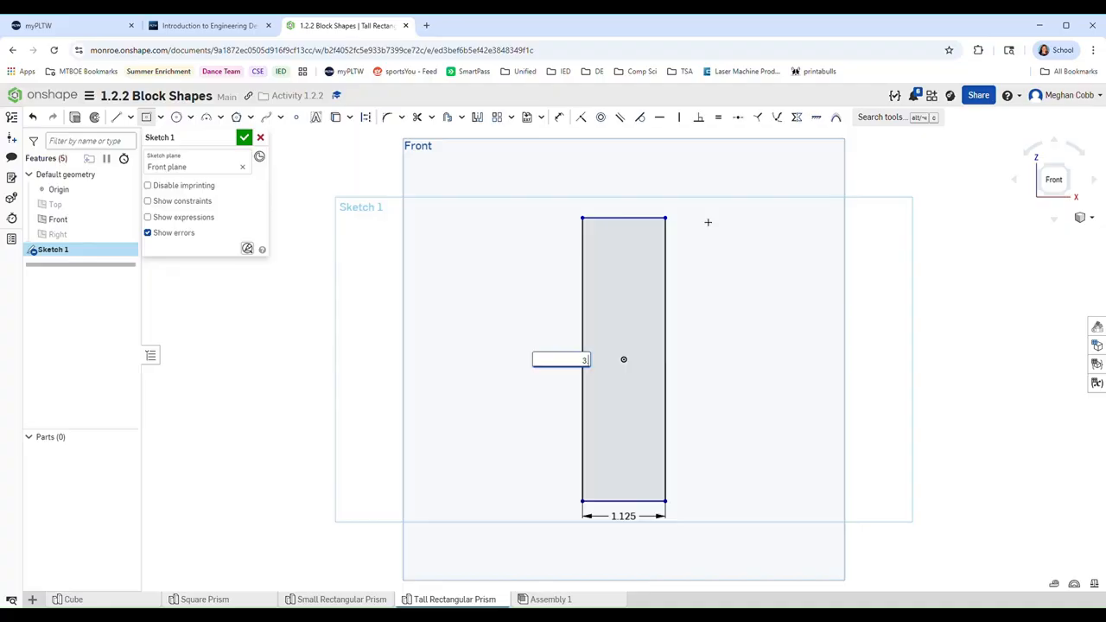
pyautogui.write('.563')
pyautogui.press('Return')
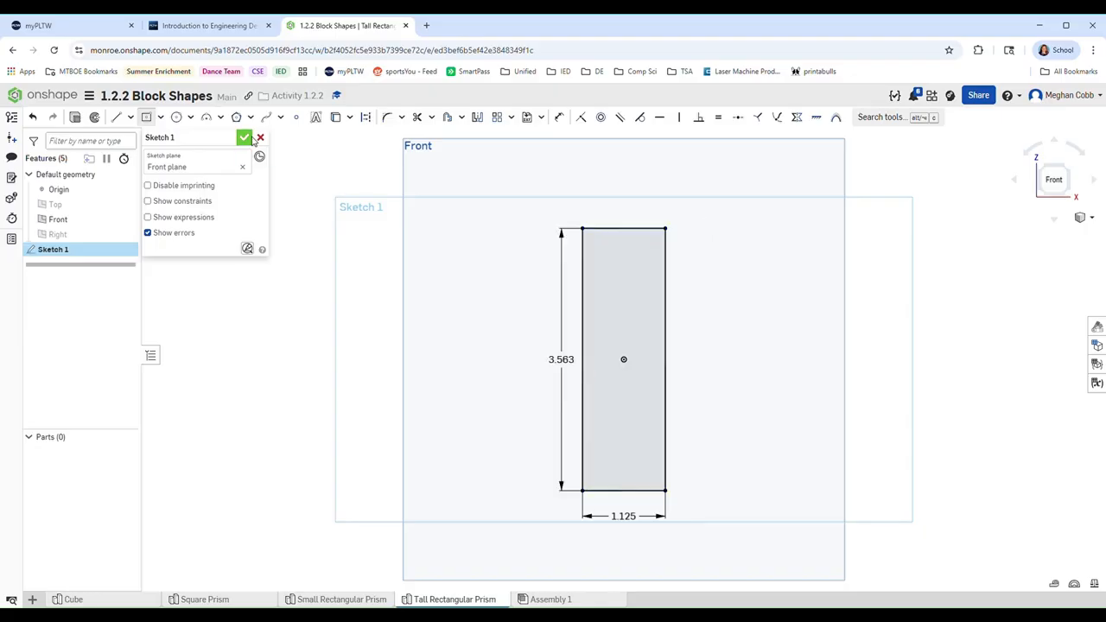
pyautogui.click(244, 137)
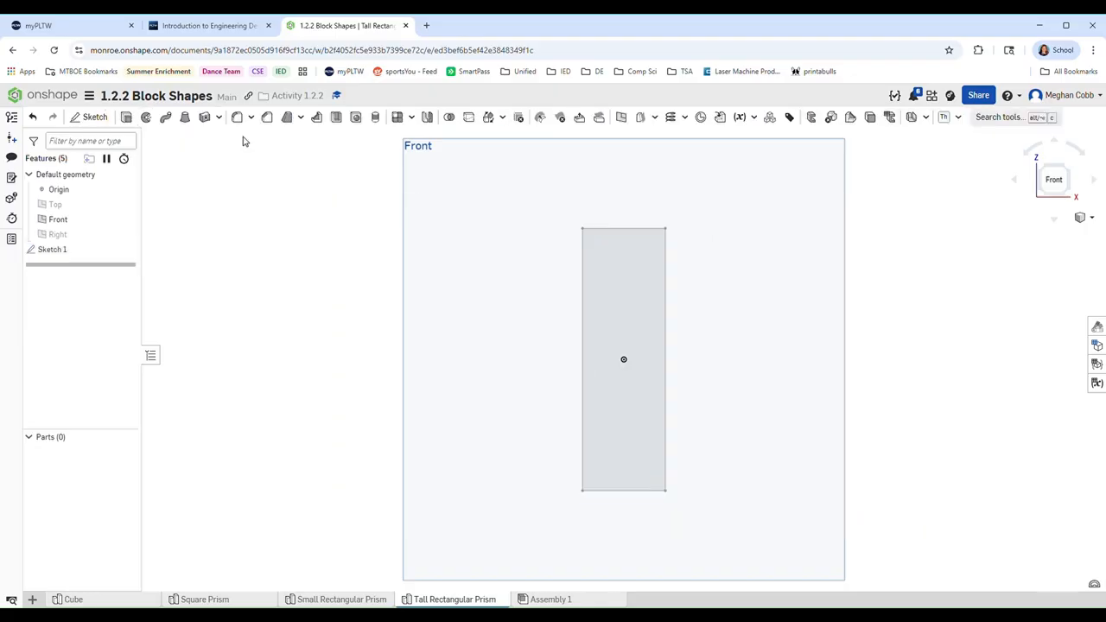
# Extrude the tall rectangle as a new solid with a blind depth of 9/16 in, working in the trimetric view
pyautogui.click(1087, 218)
pyautogui.click(1066, 257)
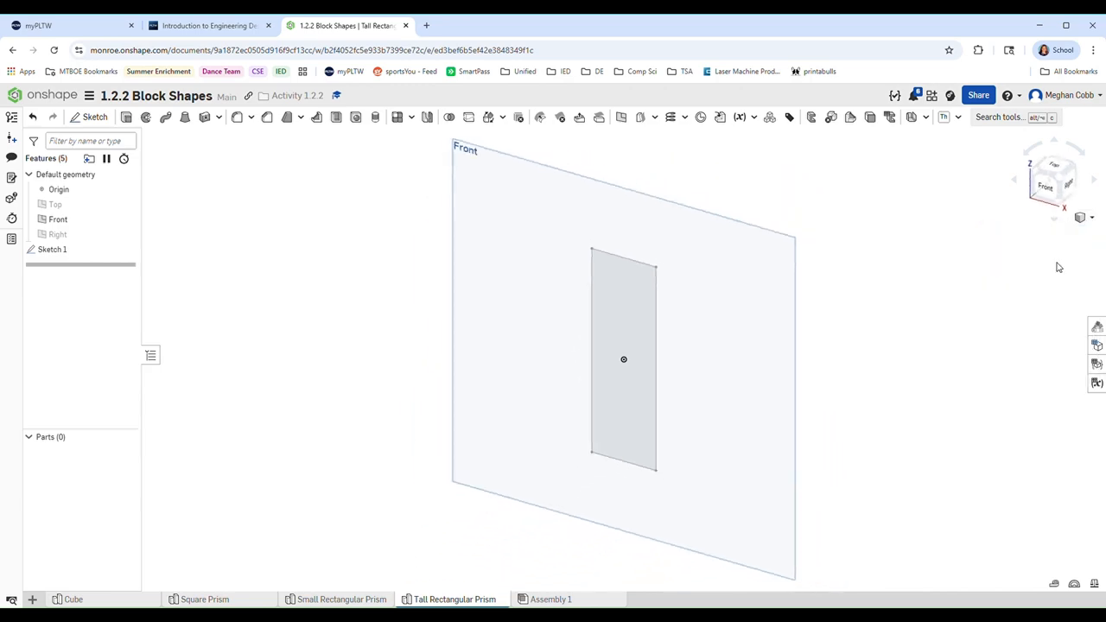
pyautogui.click(128, 117)
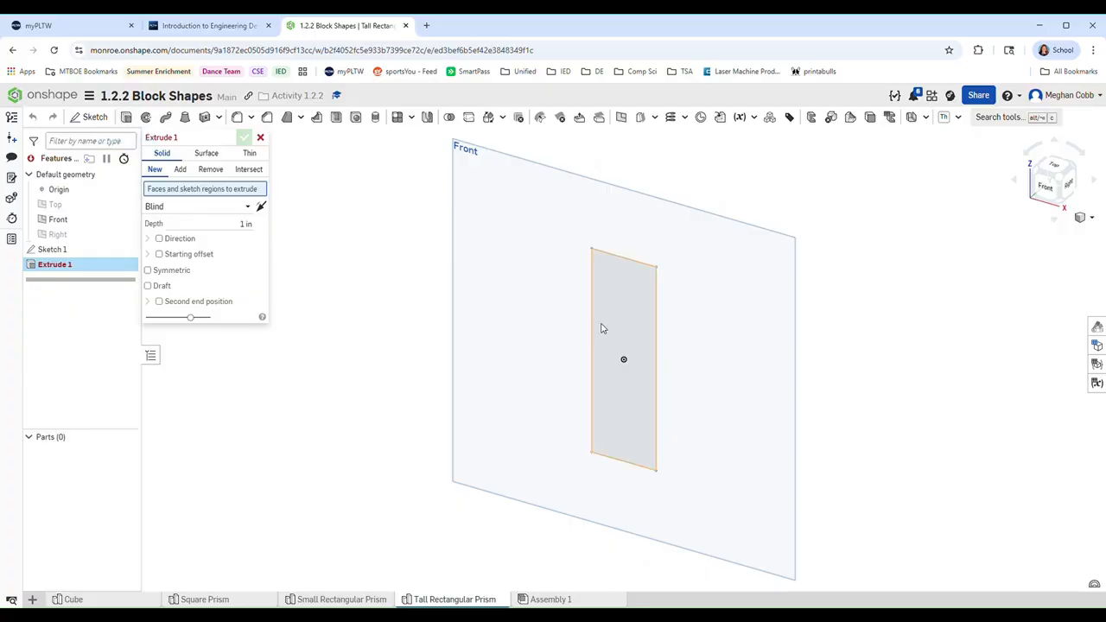
pyautogui.click(627, 307)
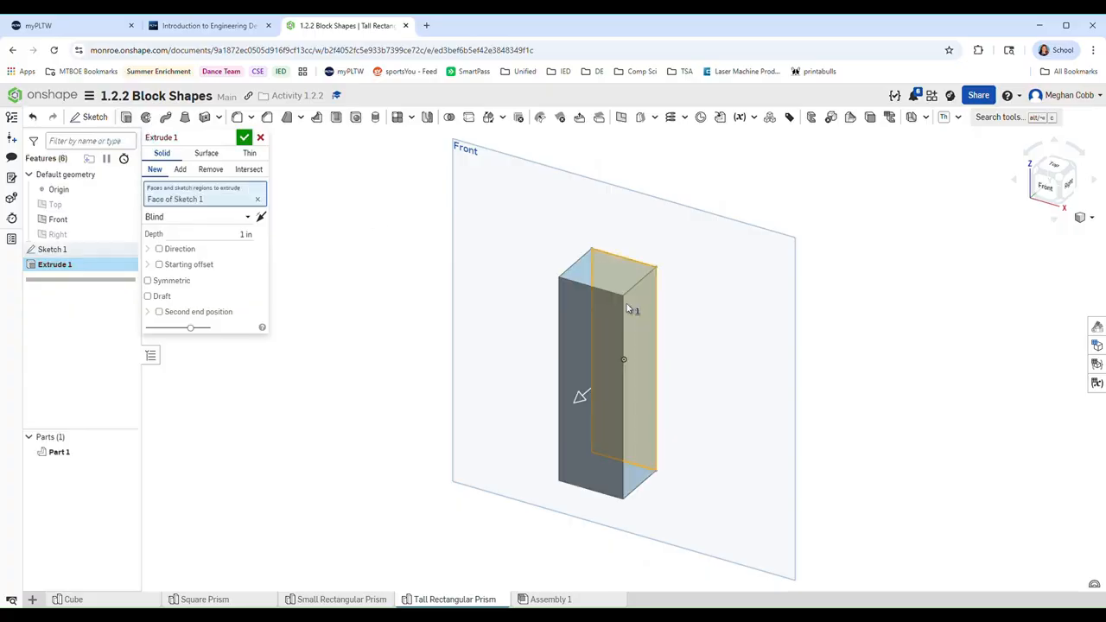
pyautogui.click(247, 235)
pyautogui.write('9/16')
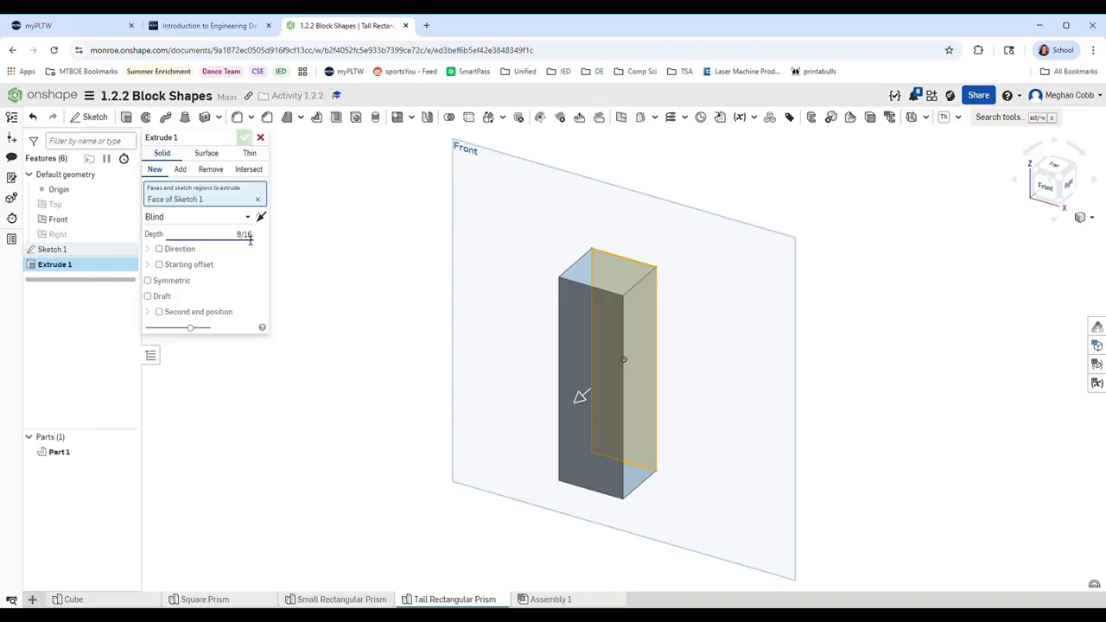
pyautogui.click(245, 138)
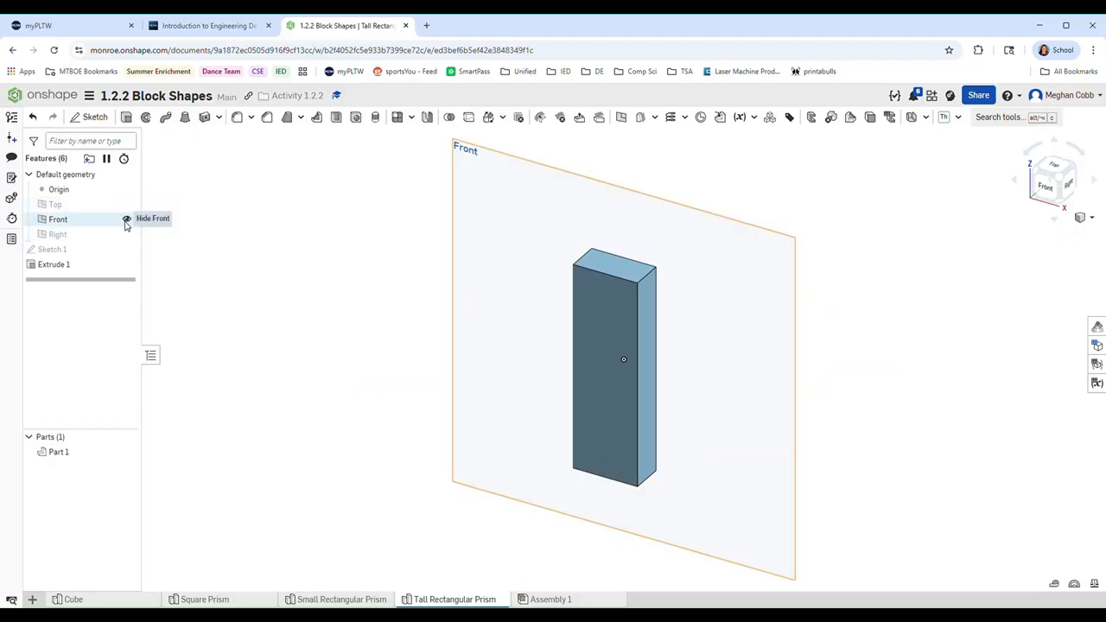
# Hide the Front plane, fit the tall prism to the view, and compare it with the Small Rectangular Prism studio
pyautogui.click(126, 218)
pyautogui.click(1092, 219)
pyautogui.click(1049, 266)
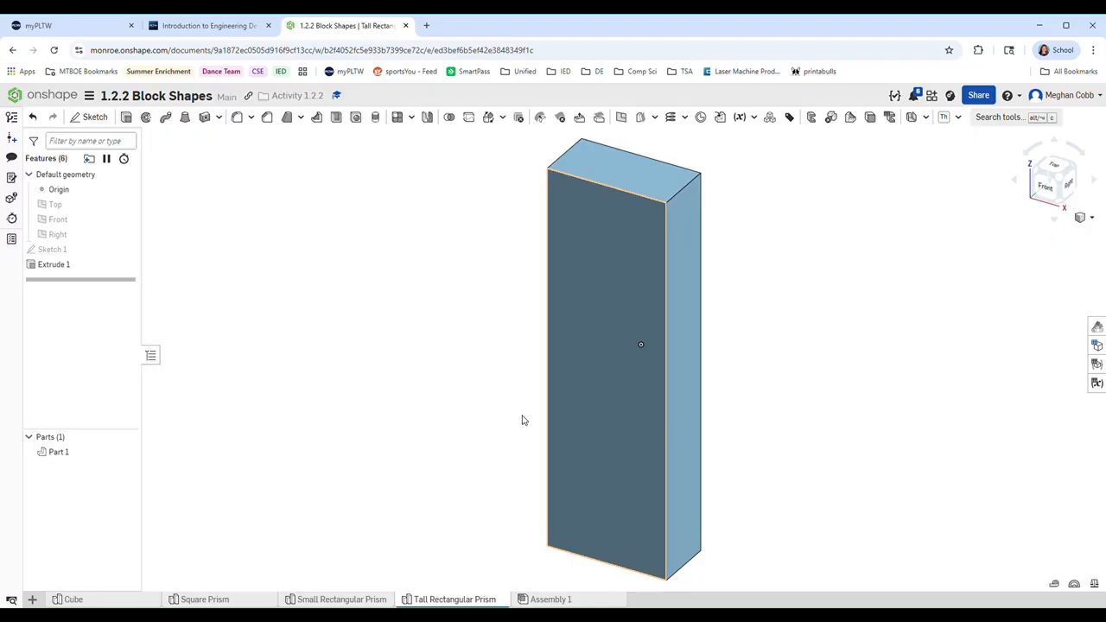
pyautogui.click(328, 600)
pyautogui.click(451, 600)
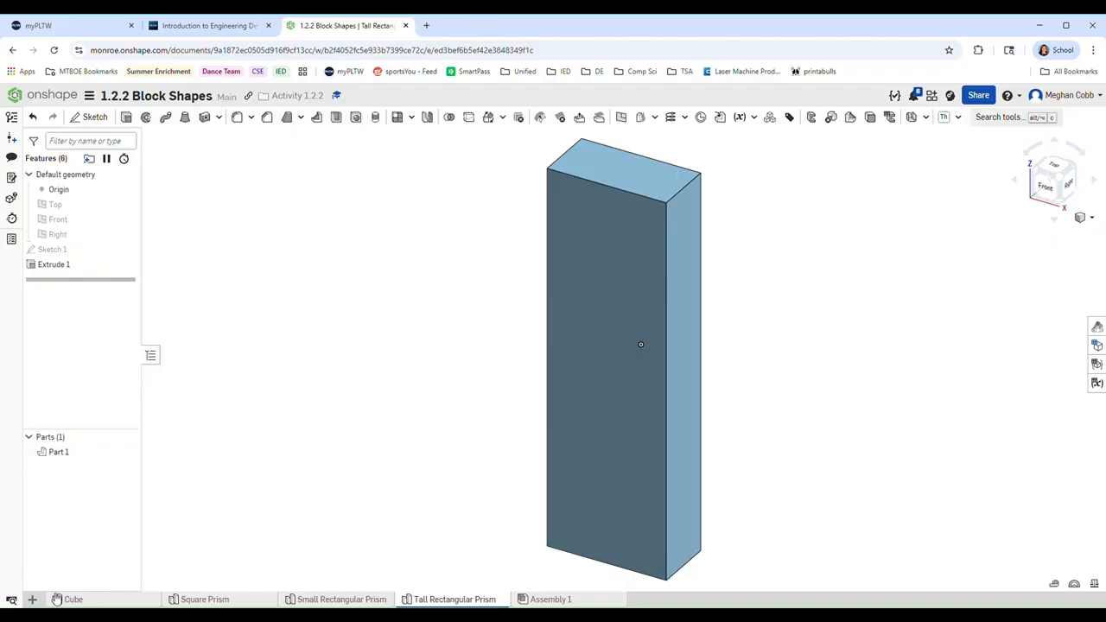
# Add a new part studio to the document and name it Small Triangular Prism
pyautogui.click(32, 599)
pyautogui.click(57, 505)
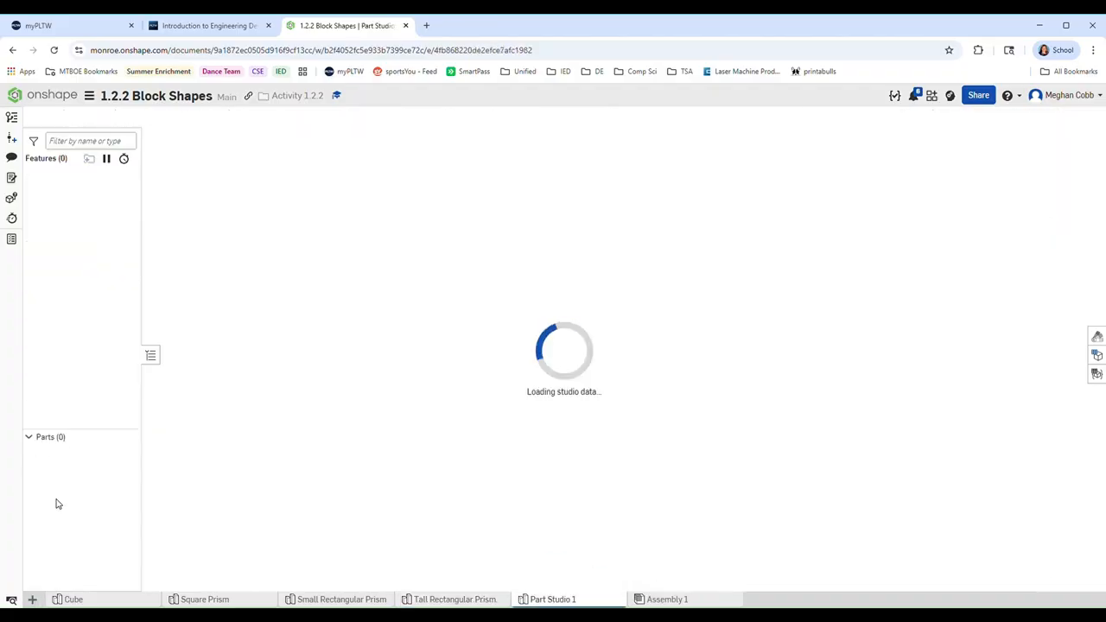
pyautogui.rightClick(562, 599)
pyautogui.click(556, 496)
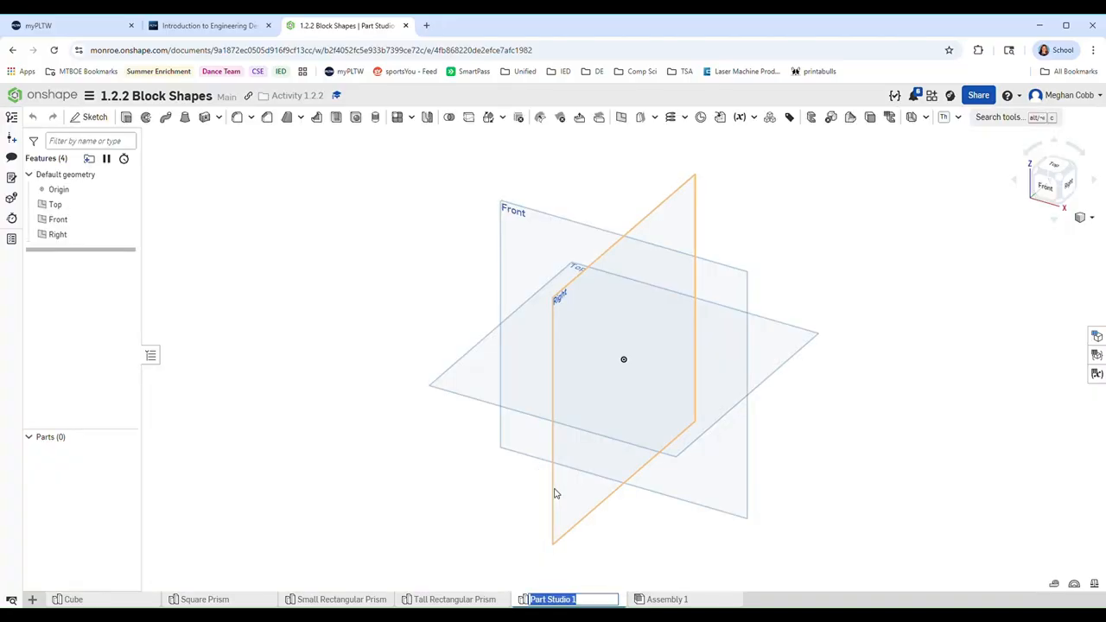
pyautogui.write('Small Triangular Prism')
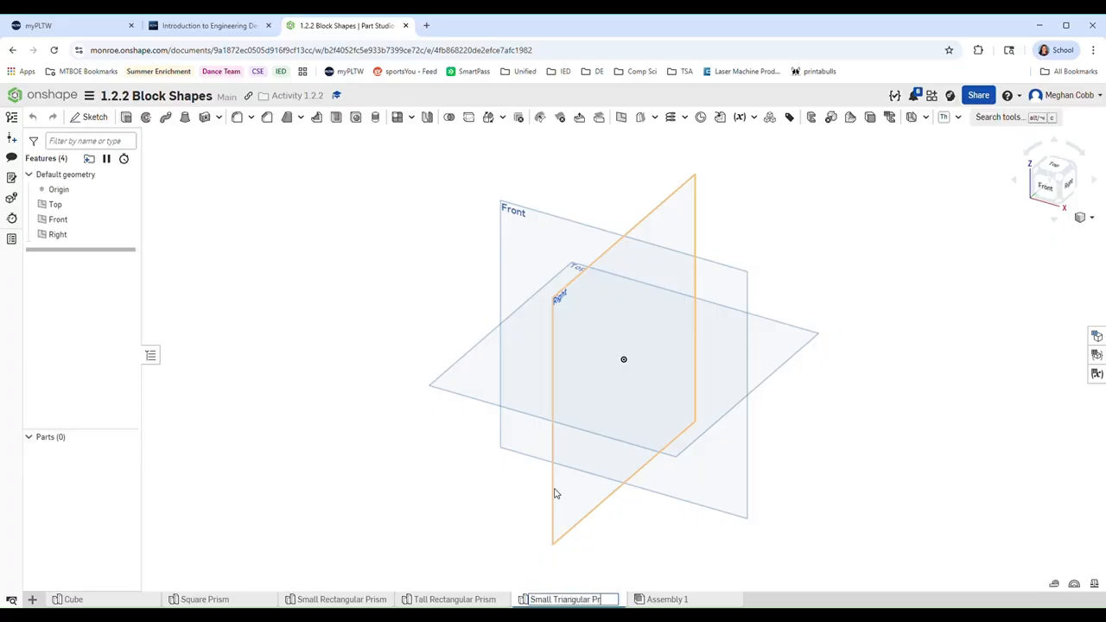
pyautogui.press('Return')
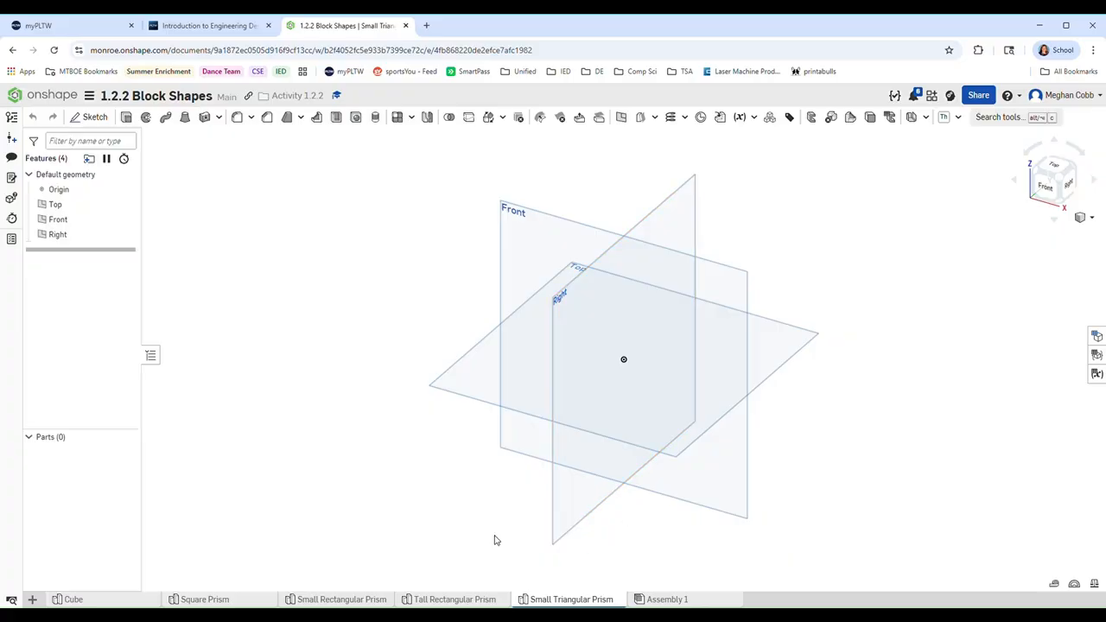
# Start a sketch on the Front plane, viewed from the front, with the Top and Right planes hidden
pyautogui.click(90, 116)
pyautogui.click(535, 250)
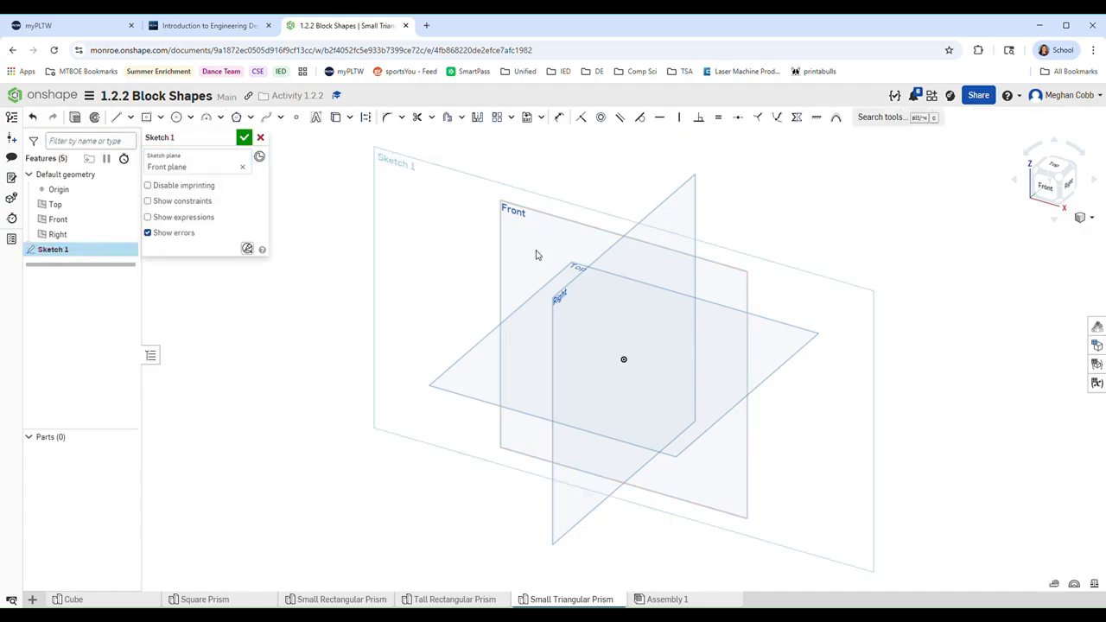
pyautogui.click(127, 205)
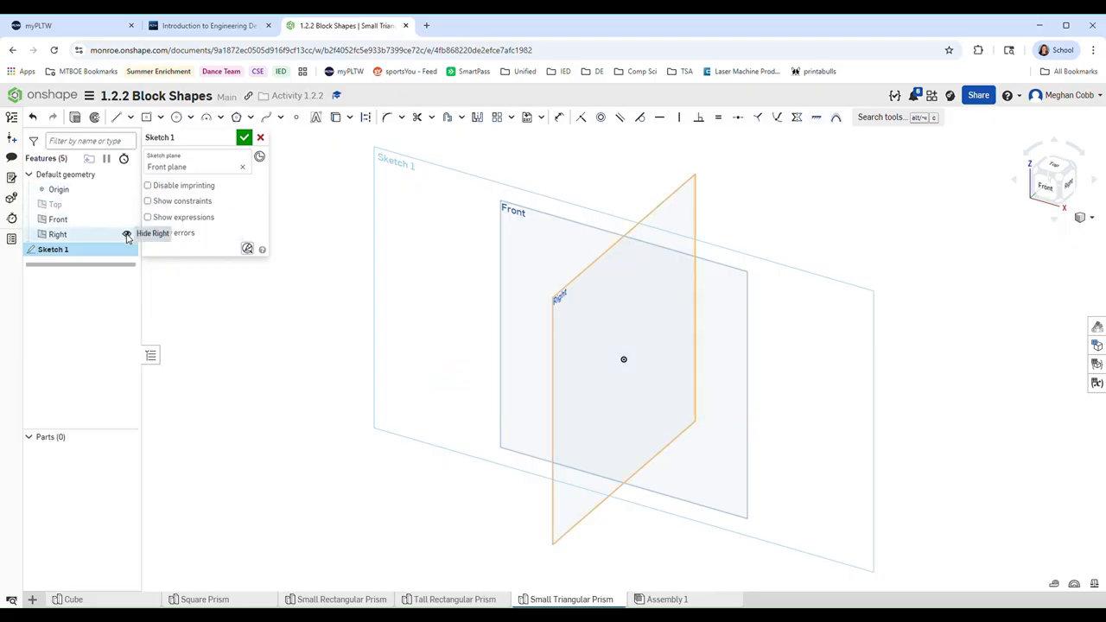
pyautogui.click(127, 235)
pyautogui.click(1045, 188)
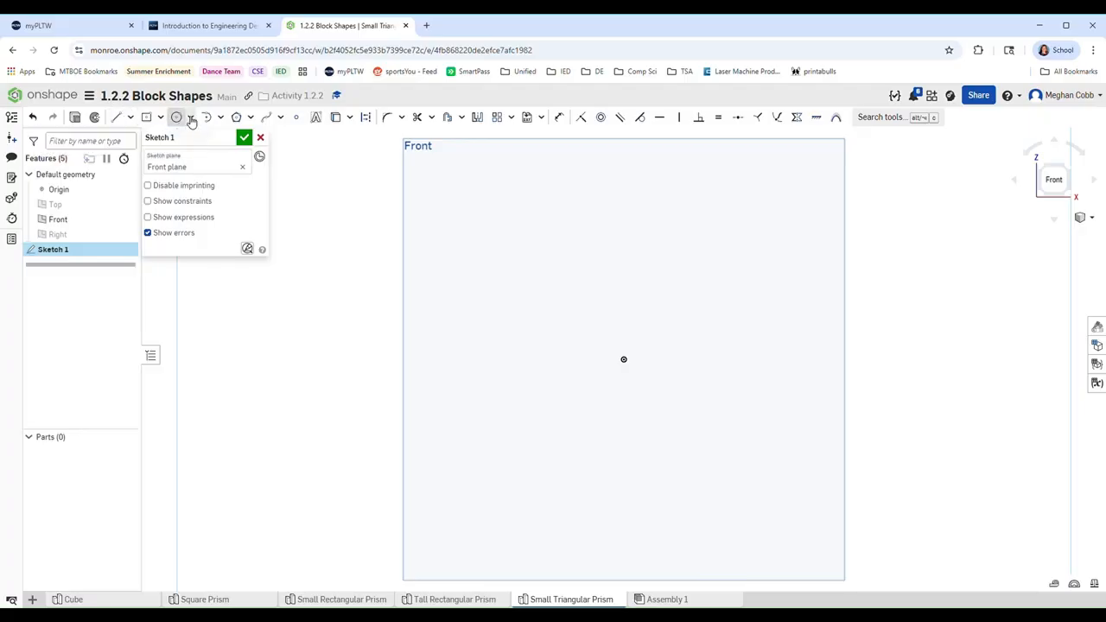
pyautogui.click(246, 119)
pyautogui.click(623, 359)
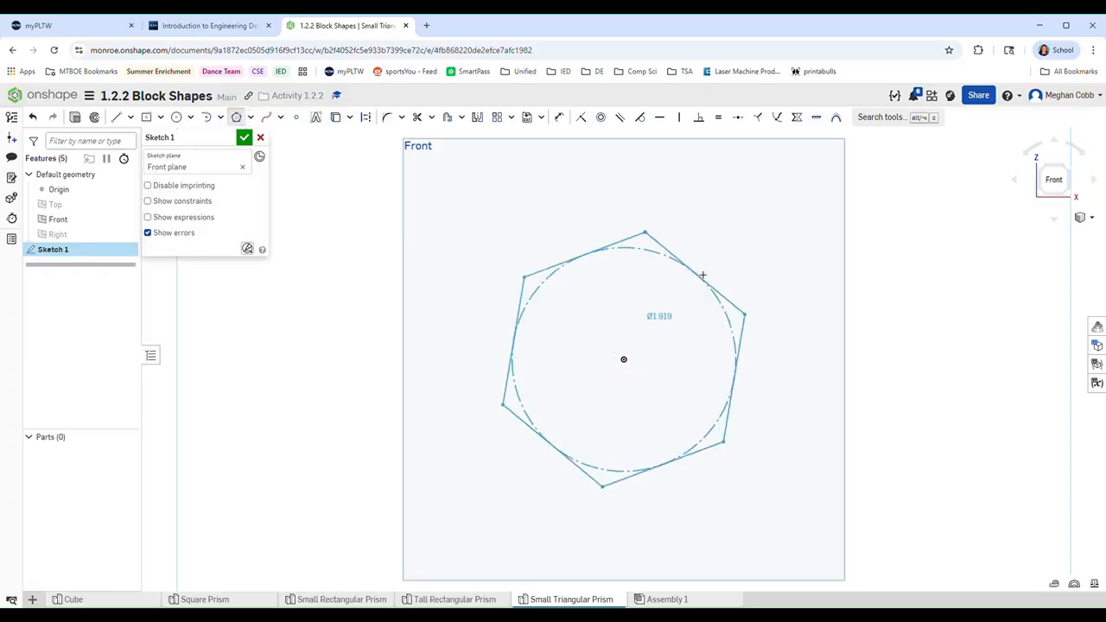
pyautogui.click(704, 274)
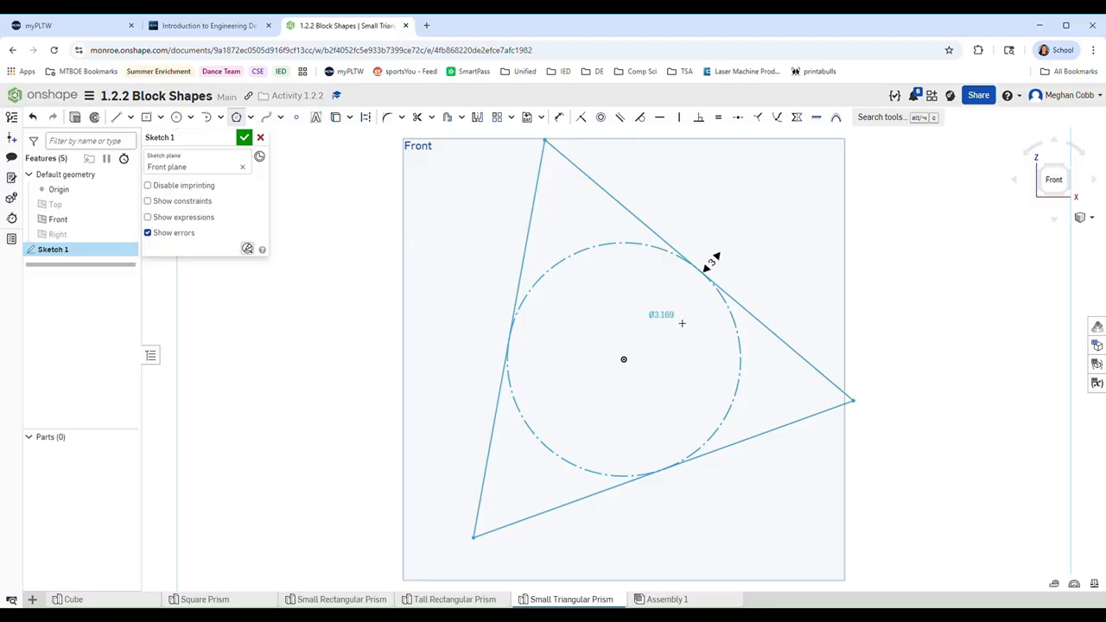
pyautogui.press('Escape')
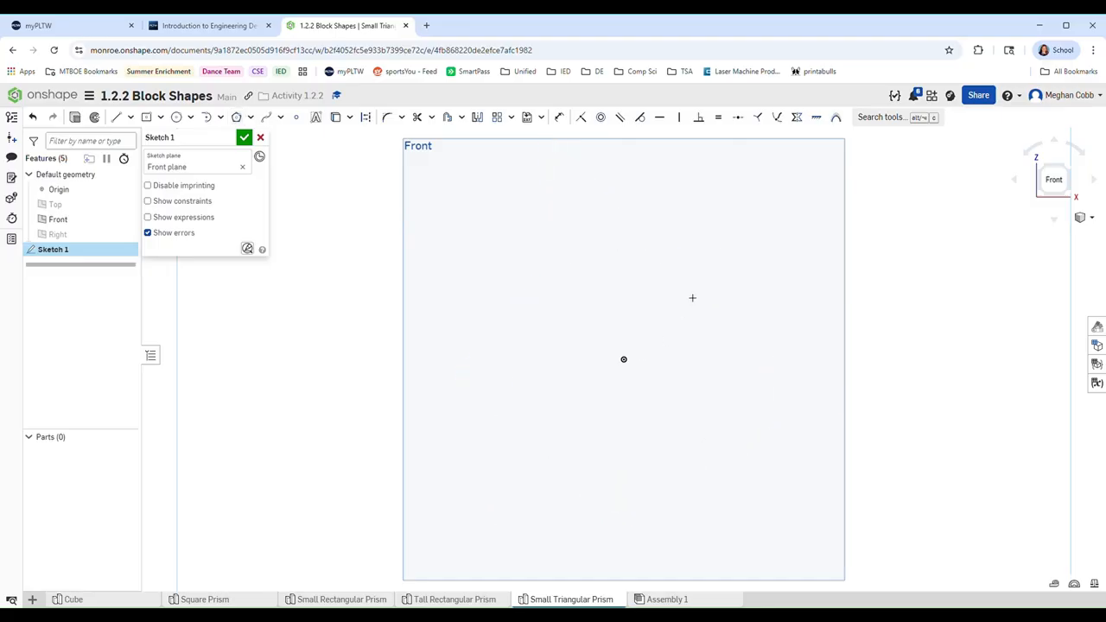
# Sketch a three-sided circumscribed polygon centered on the origin, set its circle diameter to 1.625 in, and move the dimension clear of the triangle
pyautogui.click(252, 123)
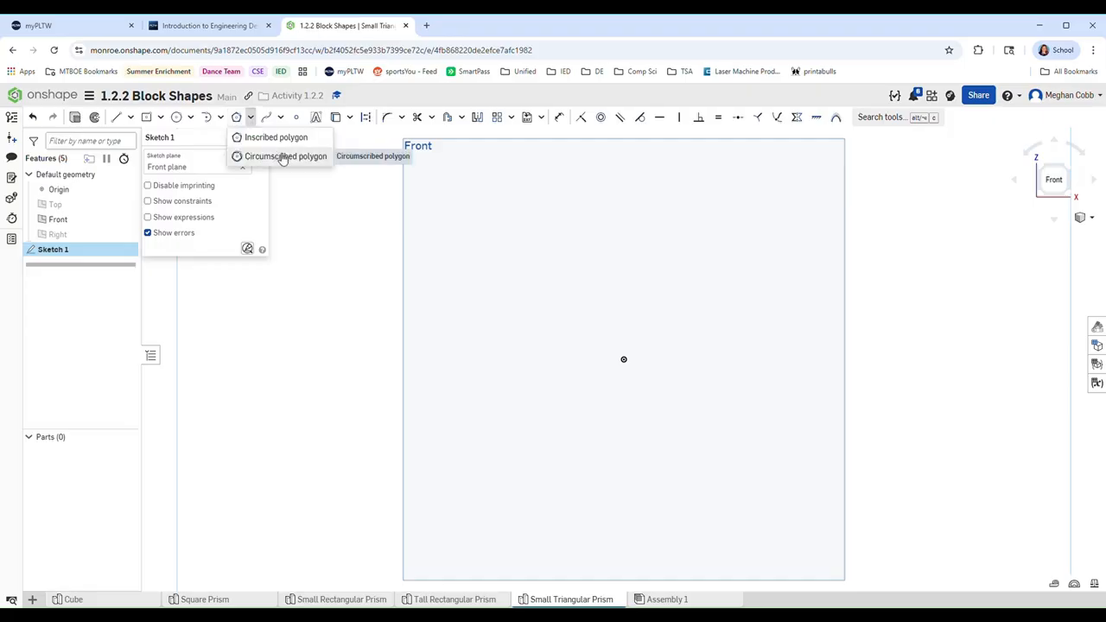
pyautogui.click(290, 156)
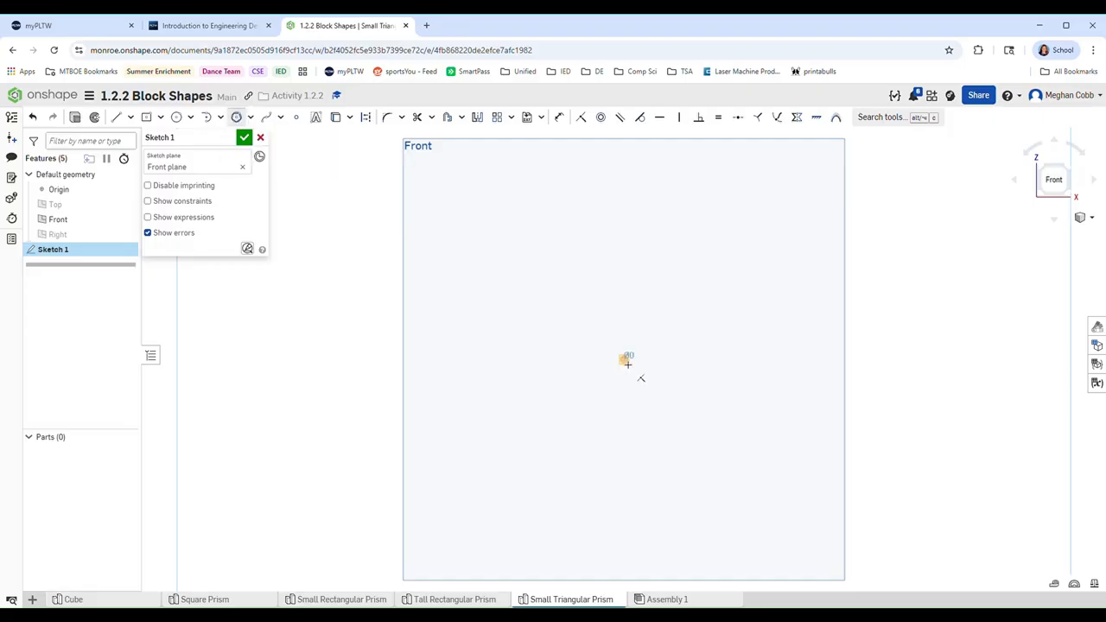
pyautogui.click(623, 358)
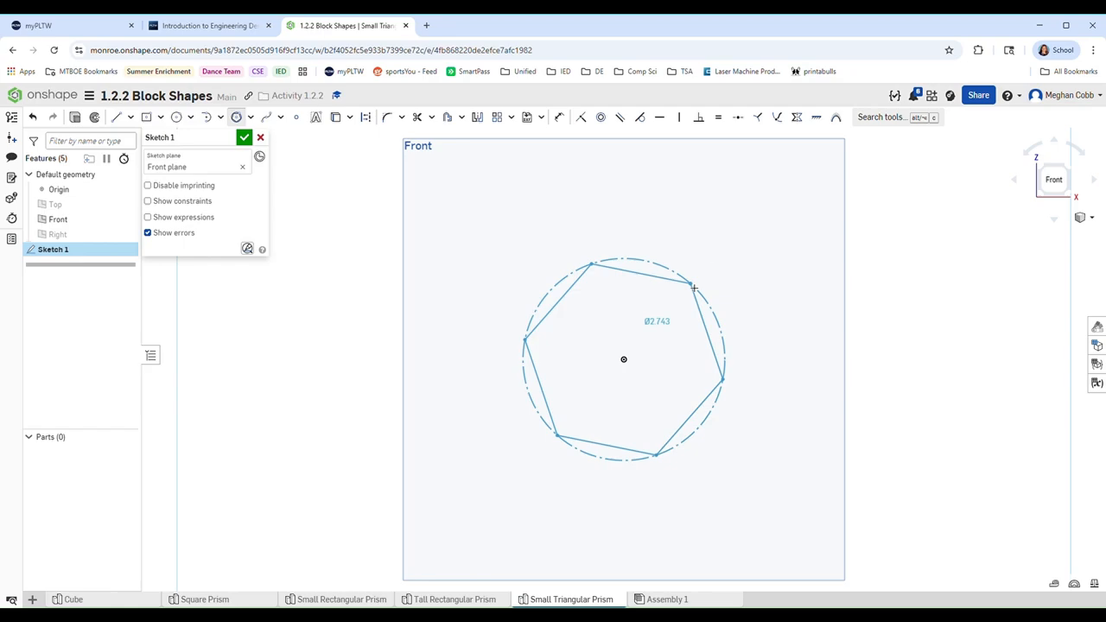
pyautogui.click(690, 283)
pyautogui.click(694, 285)
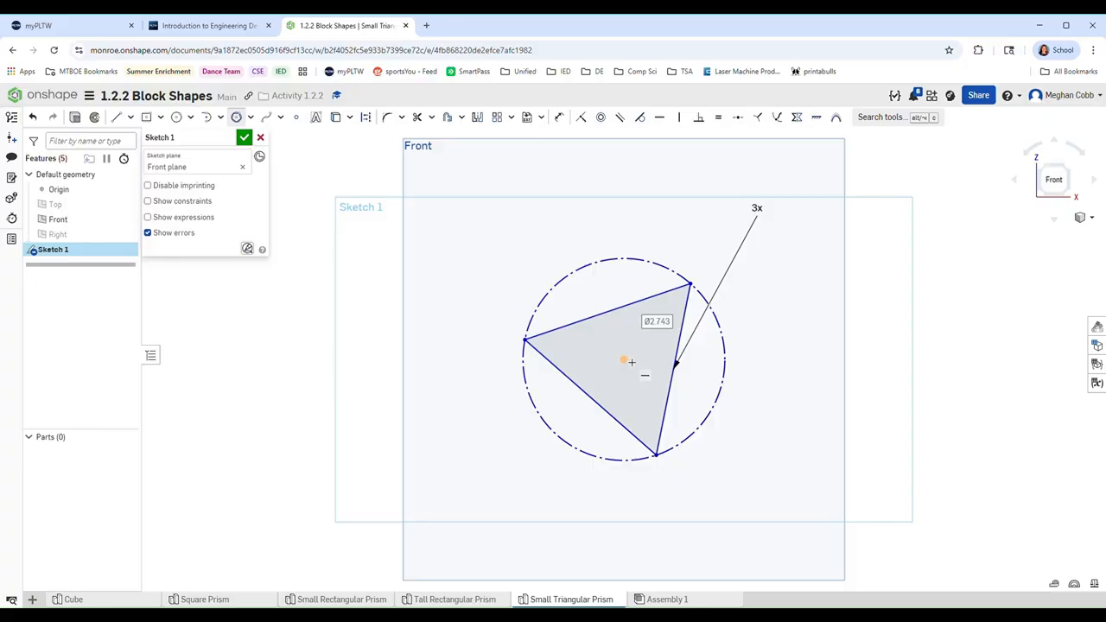
pyautogui.doubleClick(657, 321)
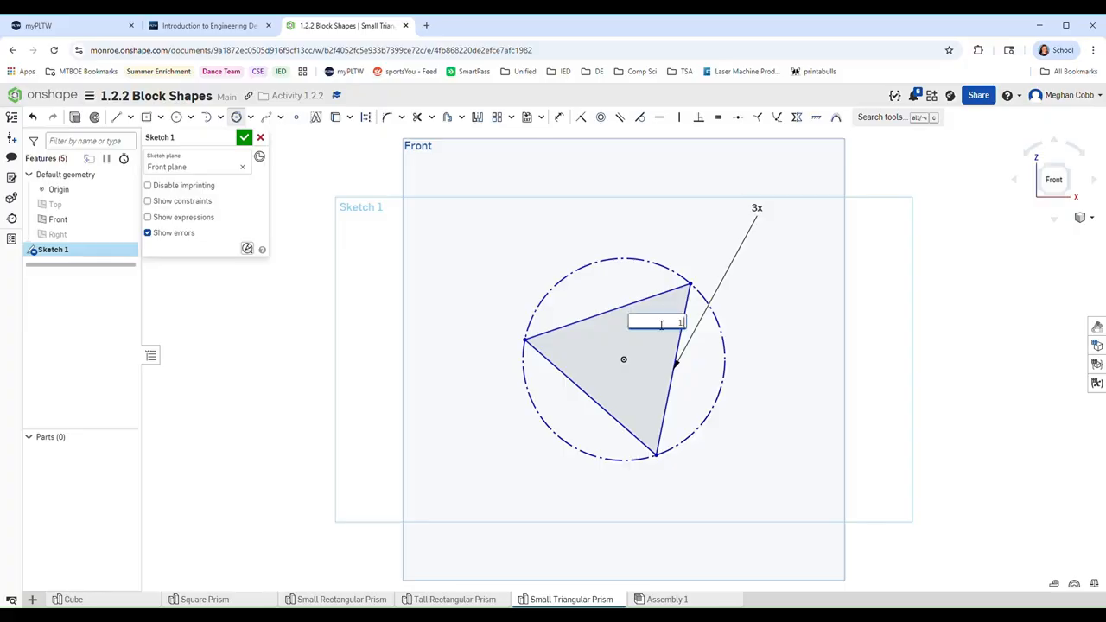
pyautogui.write('1.125')
pyautogui.press('Return')
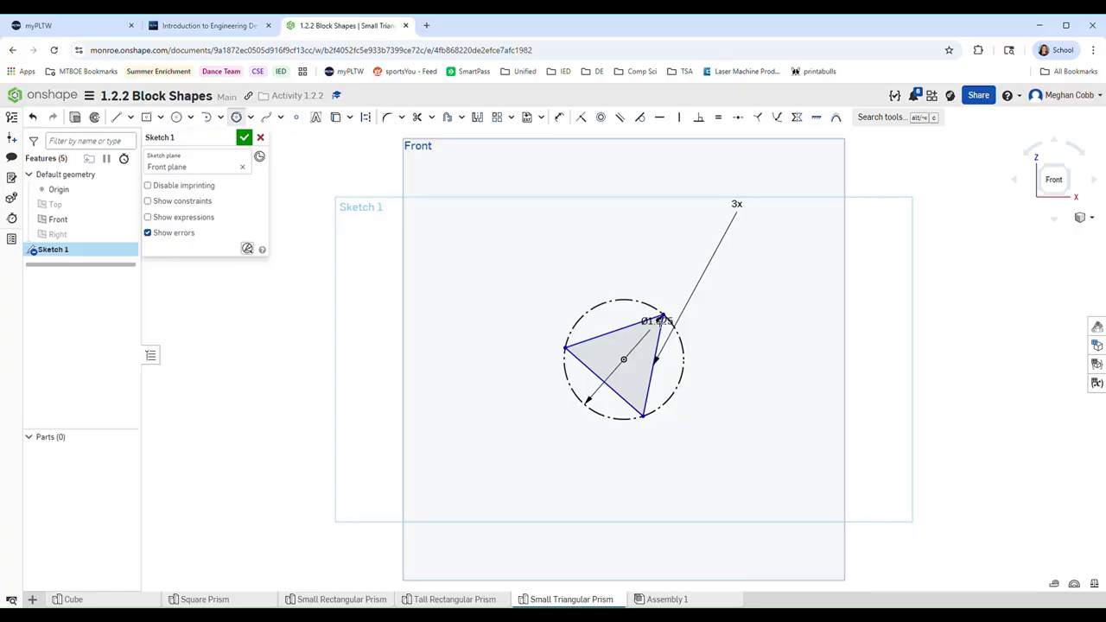
pyautogui.moveTo(659, 322); pyautogui.dragTo(509, 444)
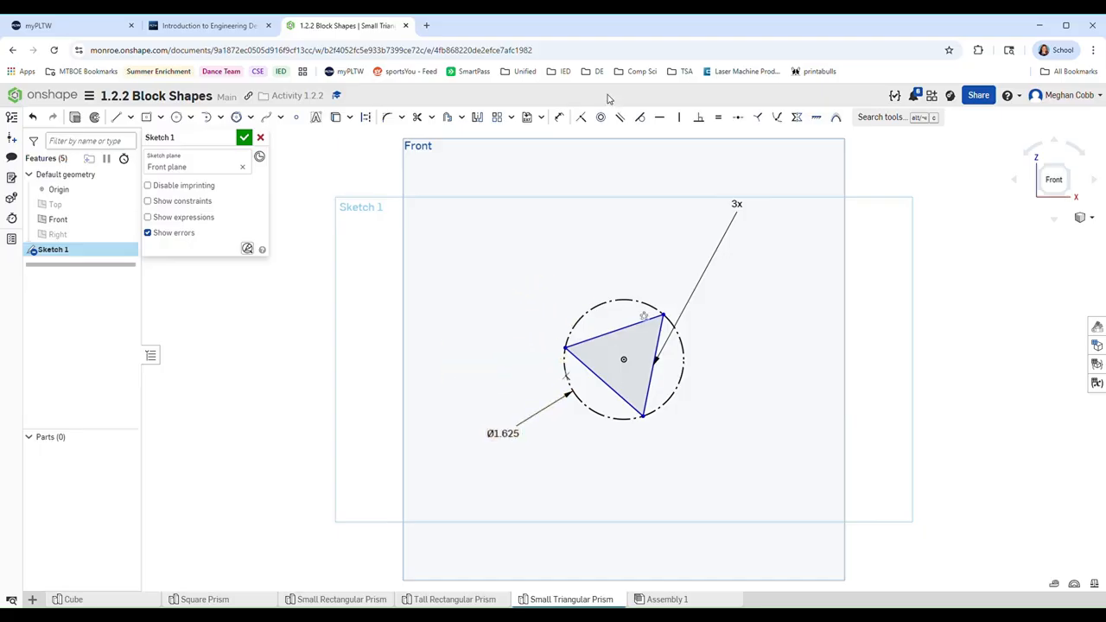
# Constrain the triangle's lower side to be horizontal and move the 3x side-count label closer to the triangle
pyautogui.click(660, 117)
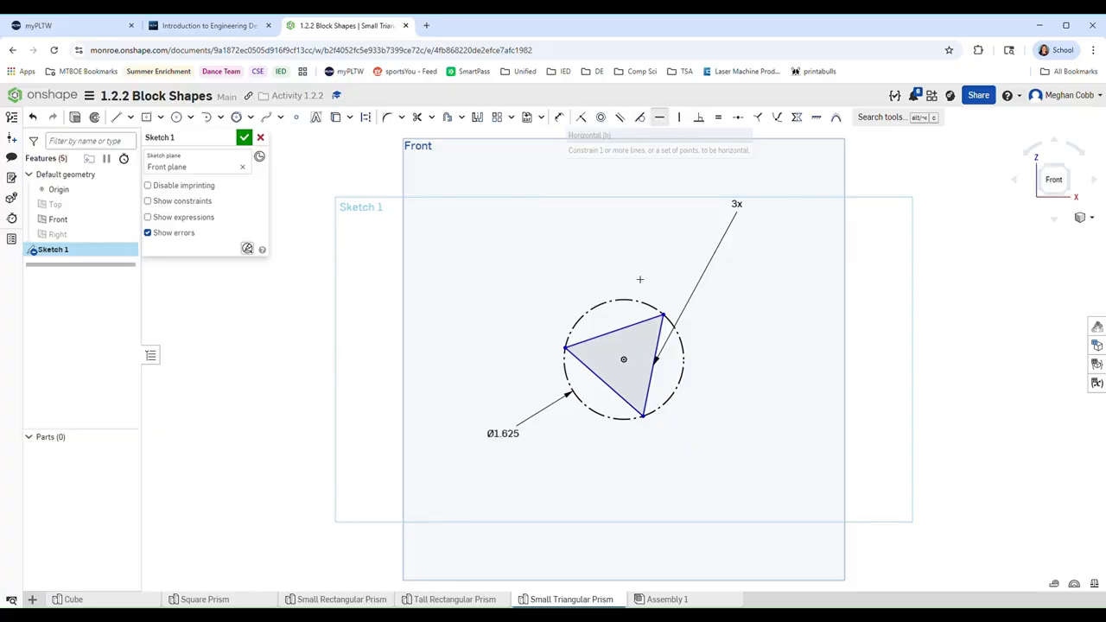
pyautogui.click(620, 398)
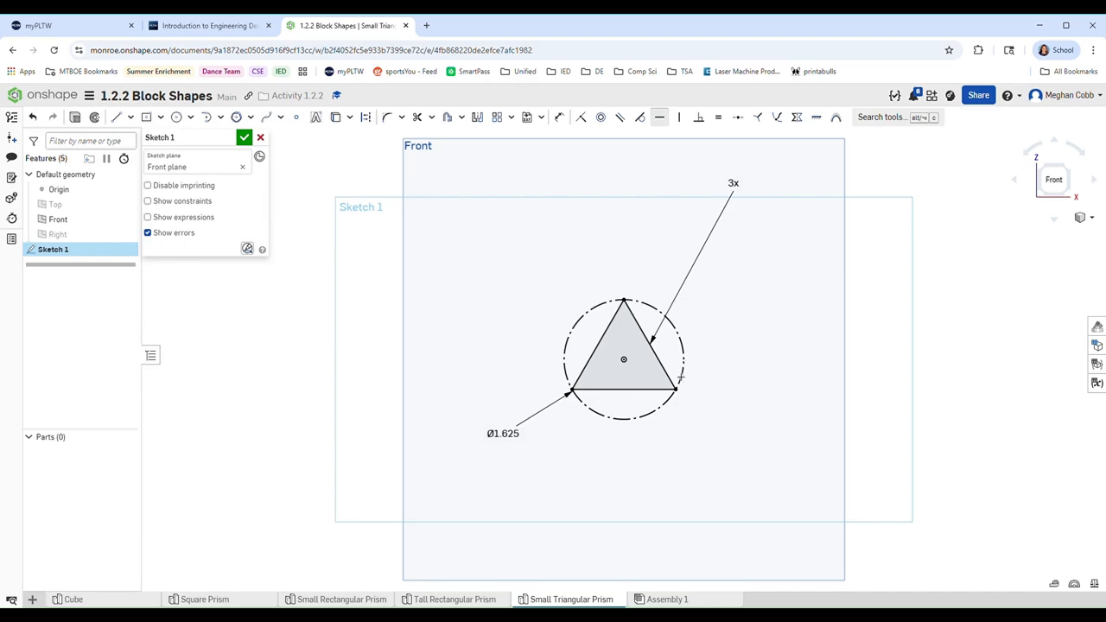
pyautogui.press('Escape')
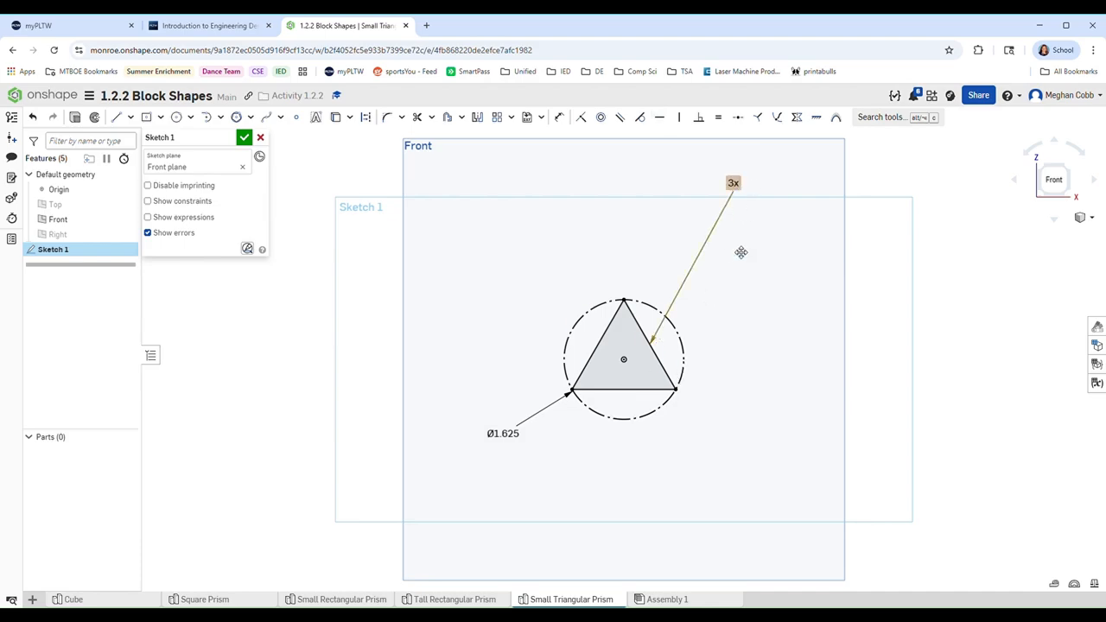
pyautogui.moveTo(733, 184); pyautogui.dragTo(726, 332)
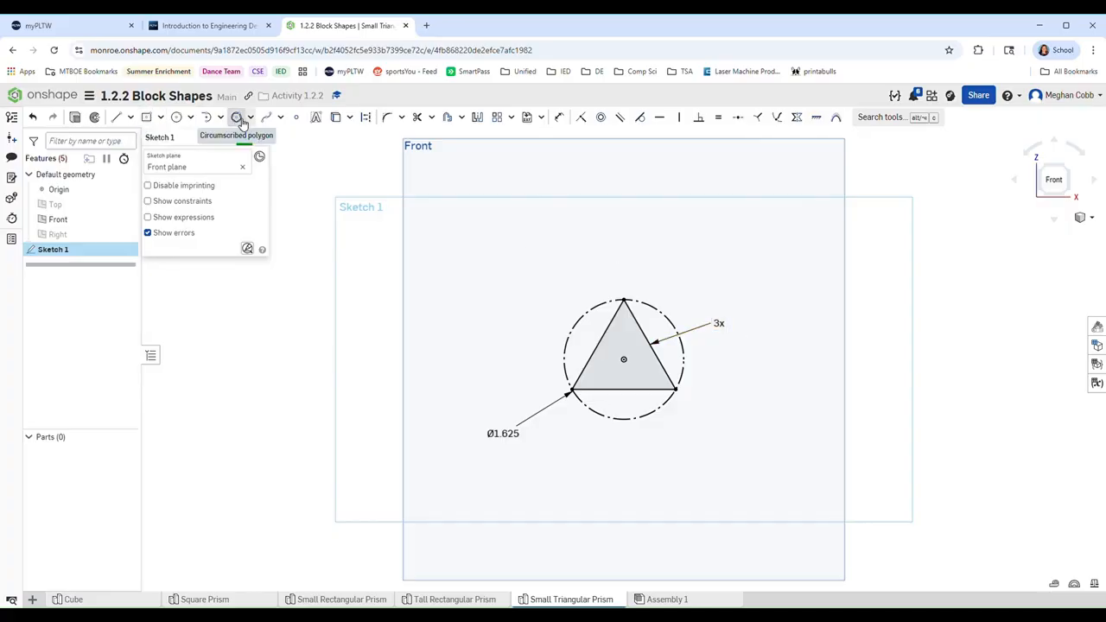
# Discard the polygon sketch and start a new sketch on the Front plane
pyautogui.click(260, 138)
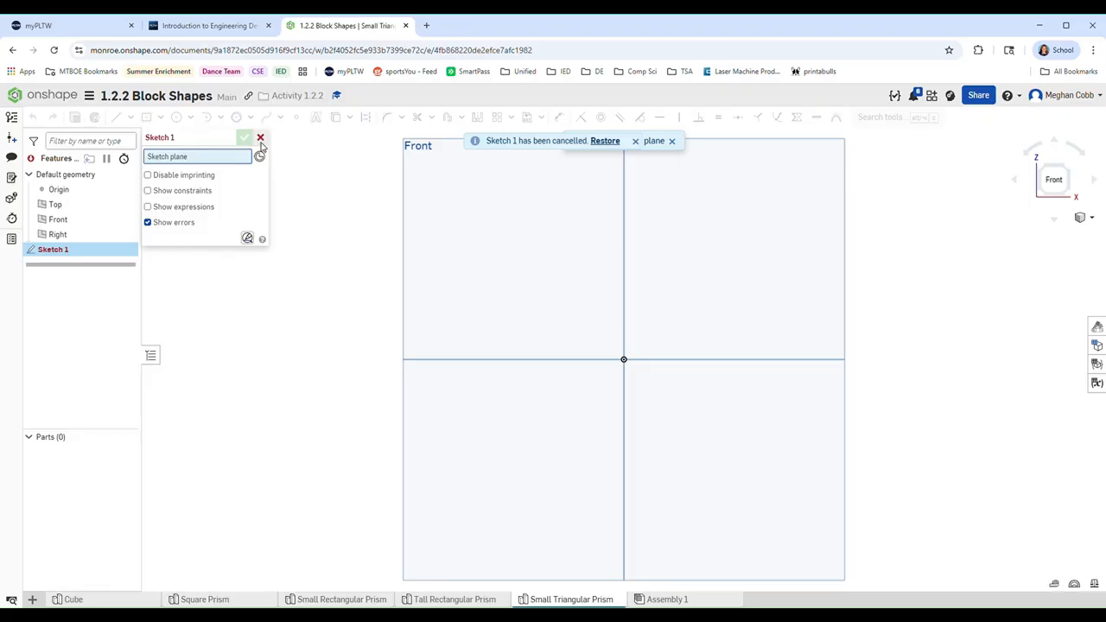
pyautogui.click(516, 194)
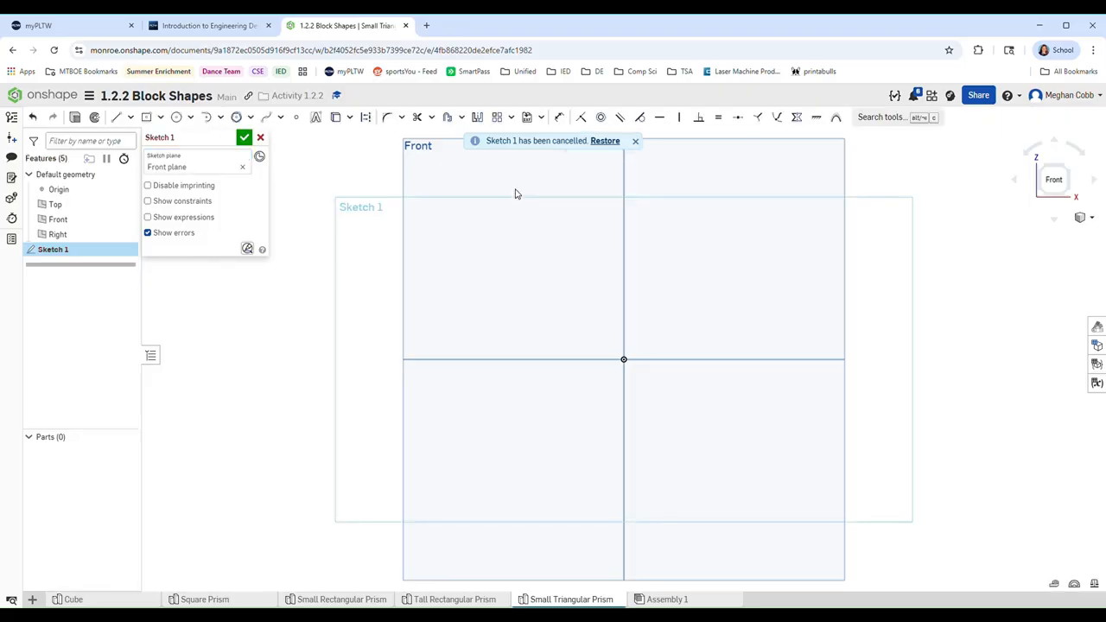
pyautogui.click(635, 141)
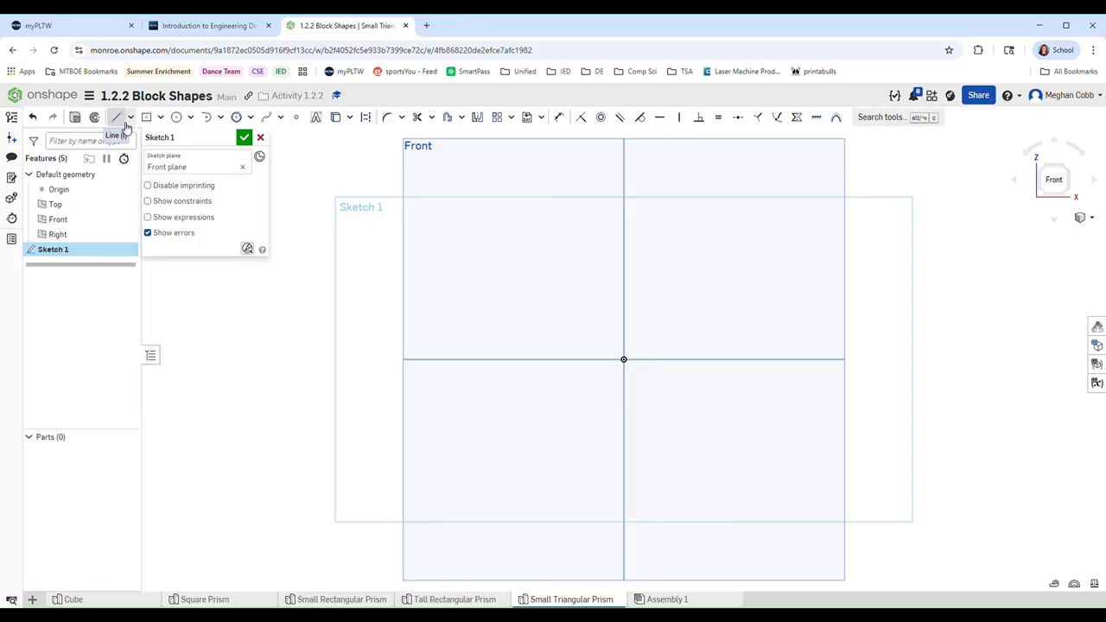
# Draw a horizontal base line running through the origin and set its length to 1.625 in
pyautogui.click(116, 116)
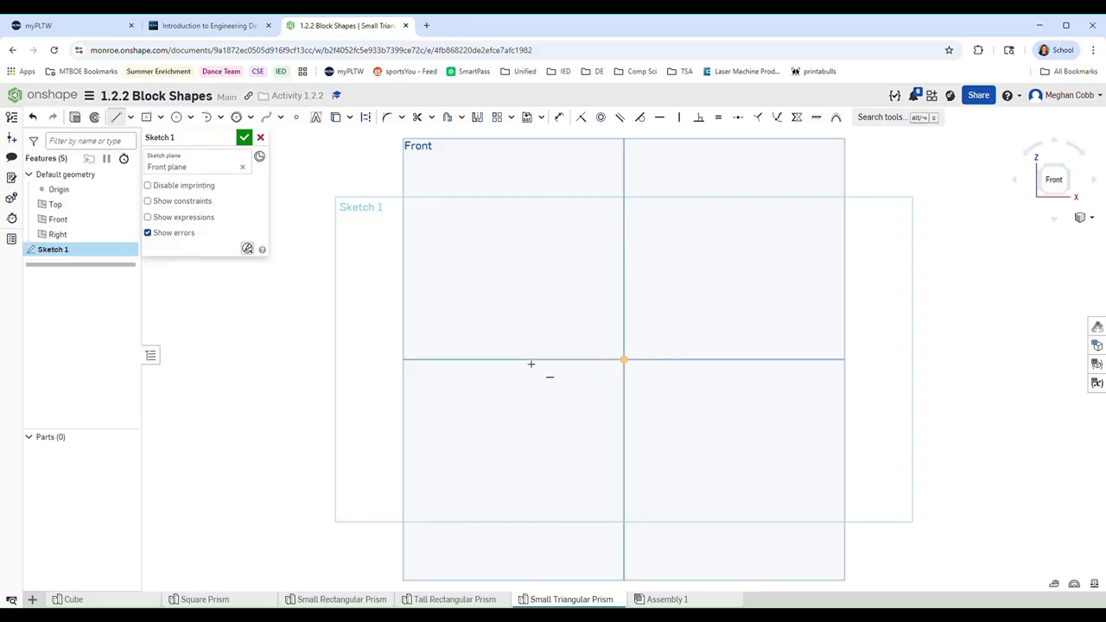
pyautogui.scroll(8, 525, 362)
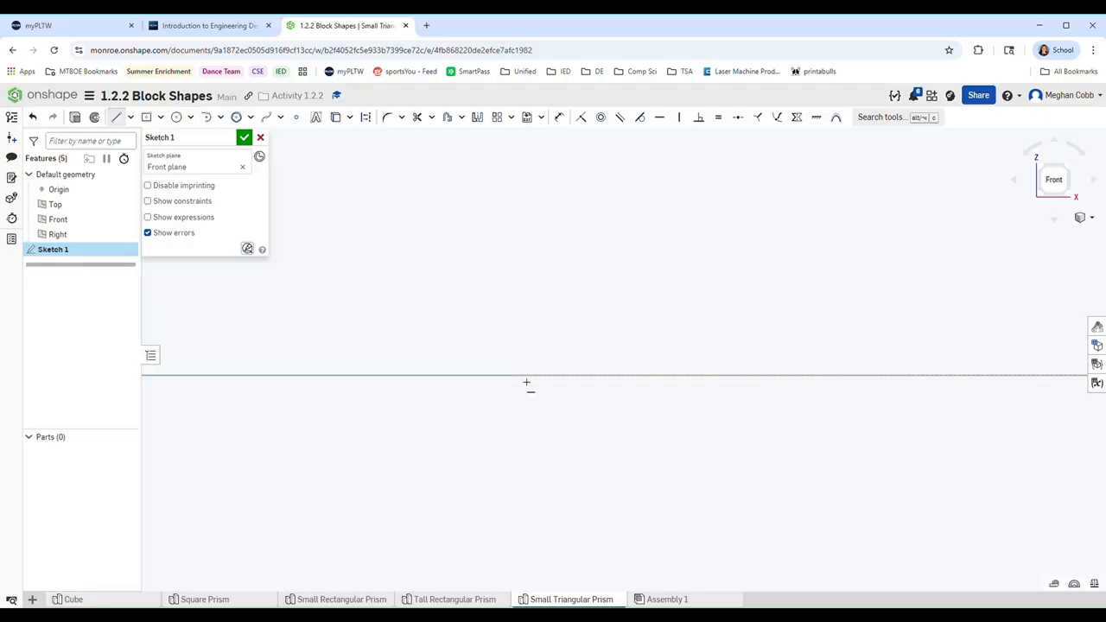
pyautogui.scroll(-5, 572, 374)
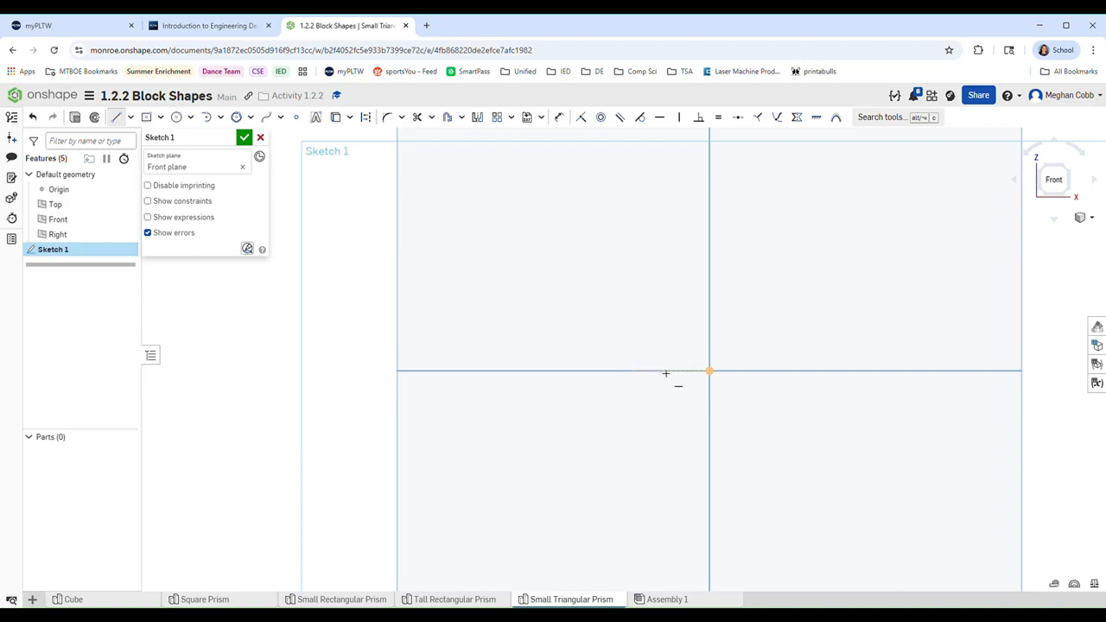
pyautogui.click(708, 371)
pyautogui.click(798, 376)
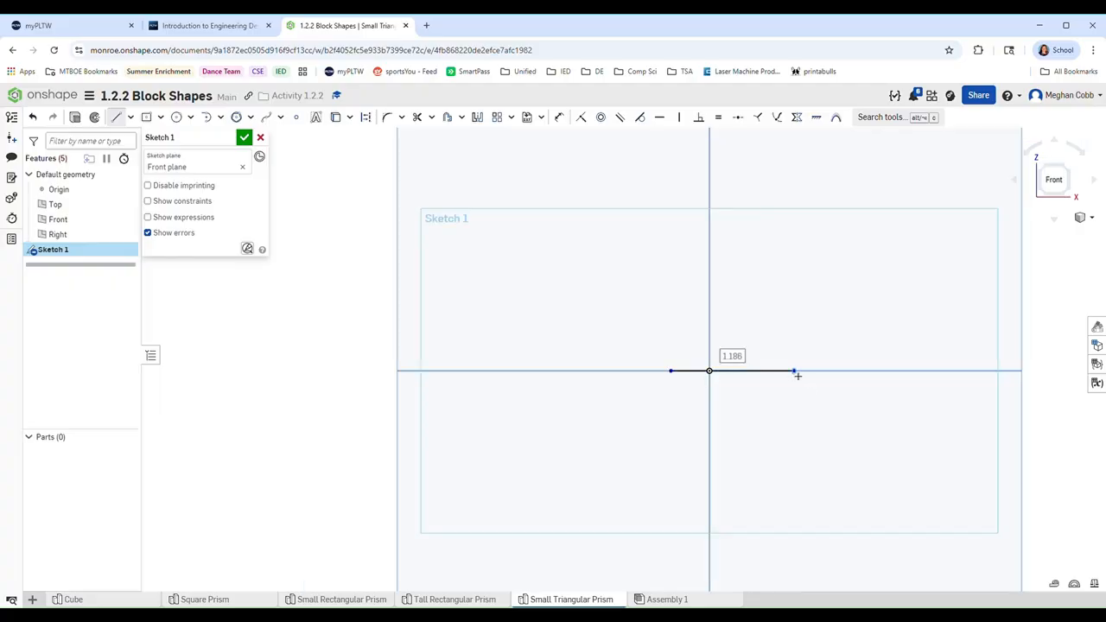
pyautogui.write('1.625')
pyautogui.press('Return')
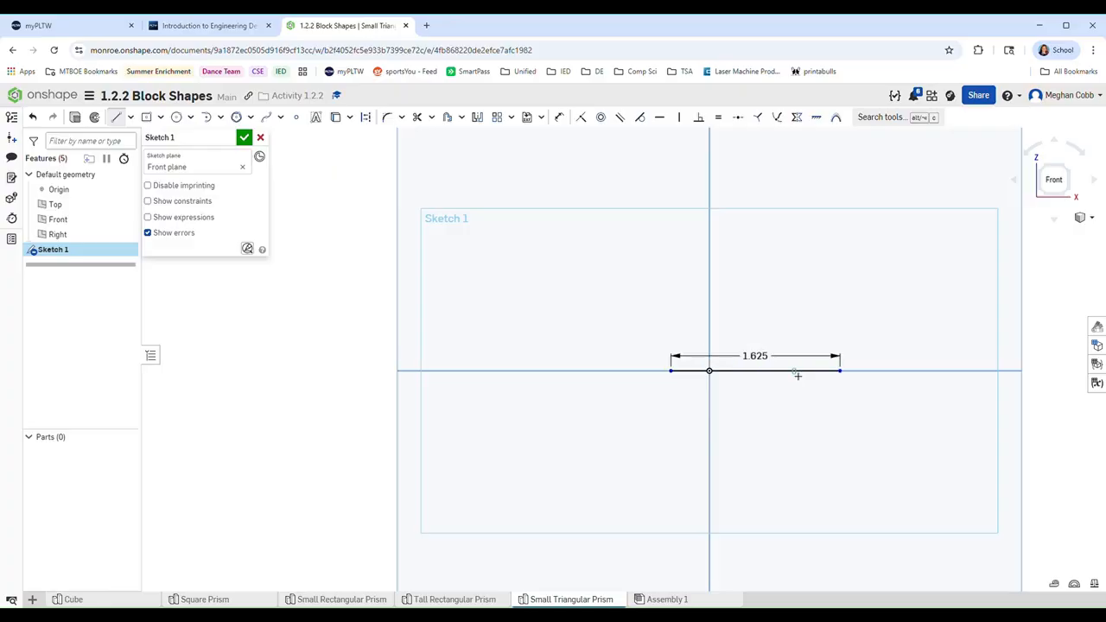
# Close the triangle with two lines, each about 1.167 in long, from the base's endpoints to an apex above its midpoint
pyautogui.press('t')
pyautogui.click(840, 371)
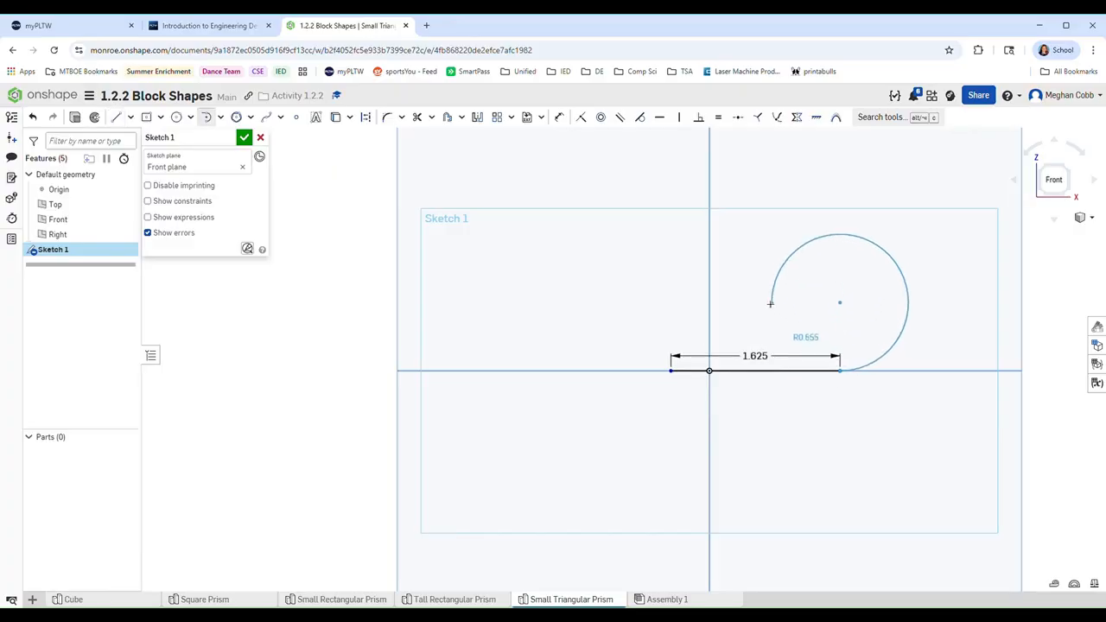
pyautogui.press('l')
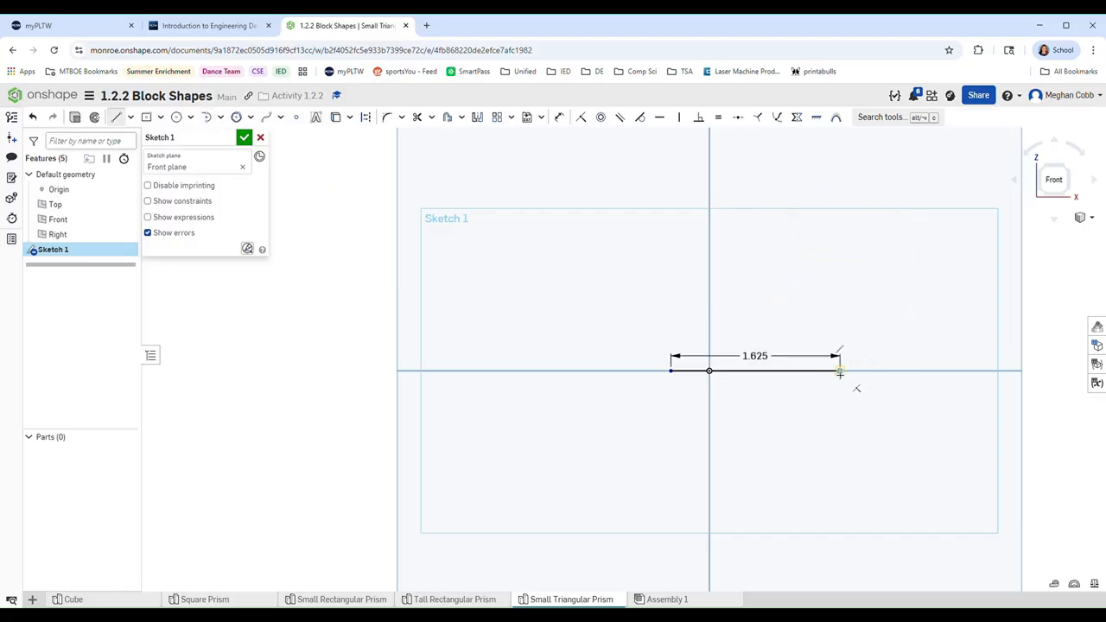
pyautogui.click(841, 371)
pyautogui.click(757, 286)
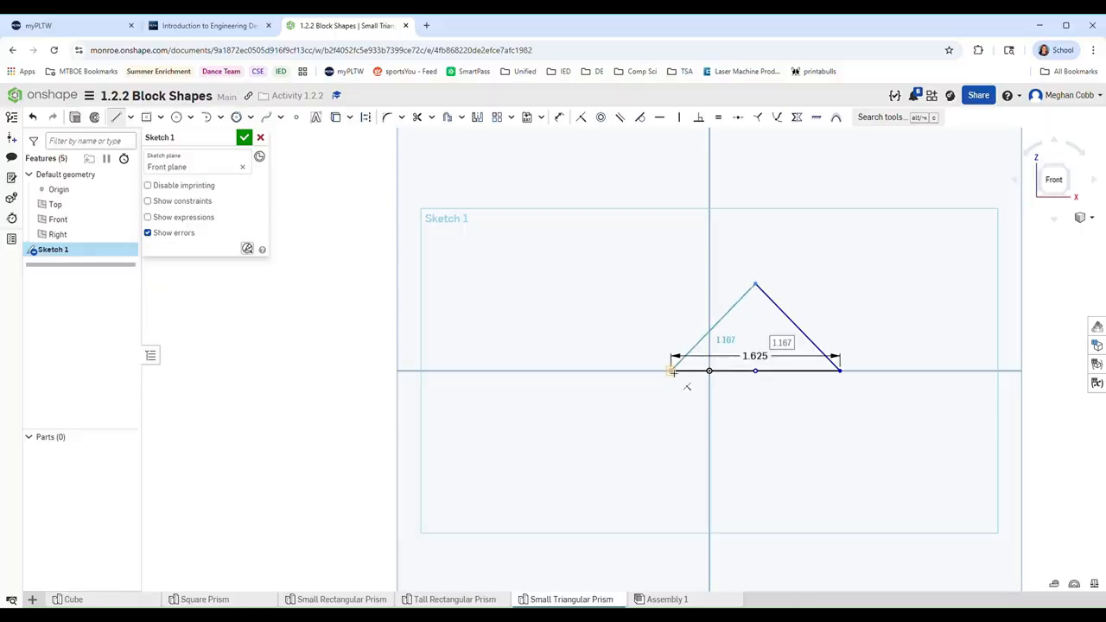
pyautogui.click(672, 372)
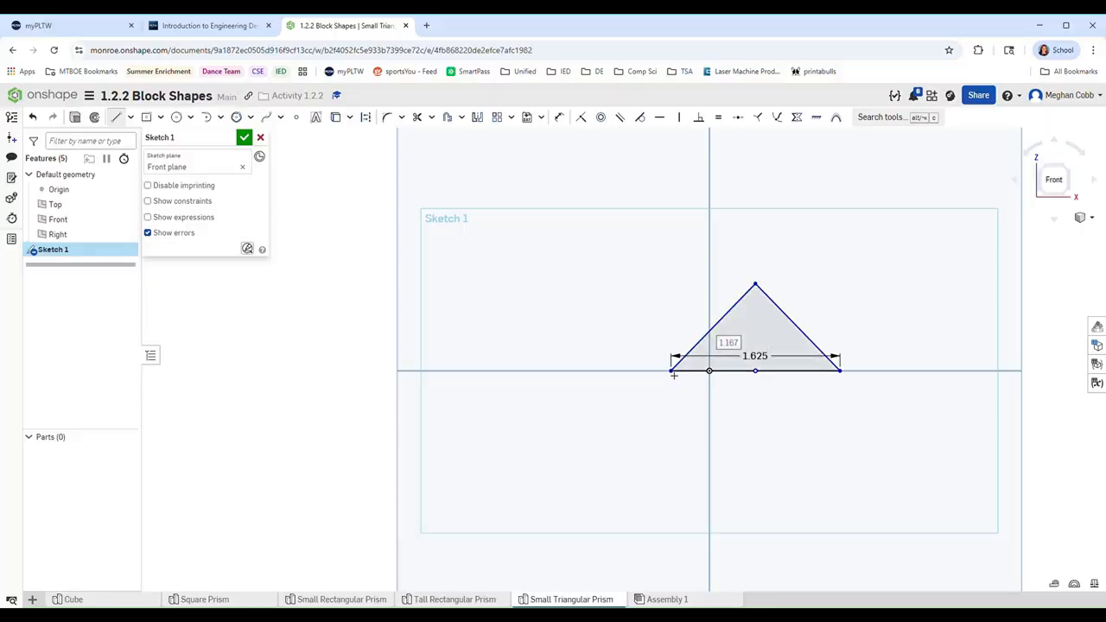
pyautogui.press('Escape')
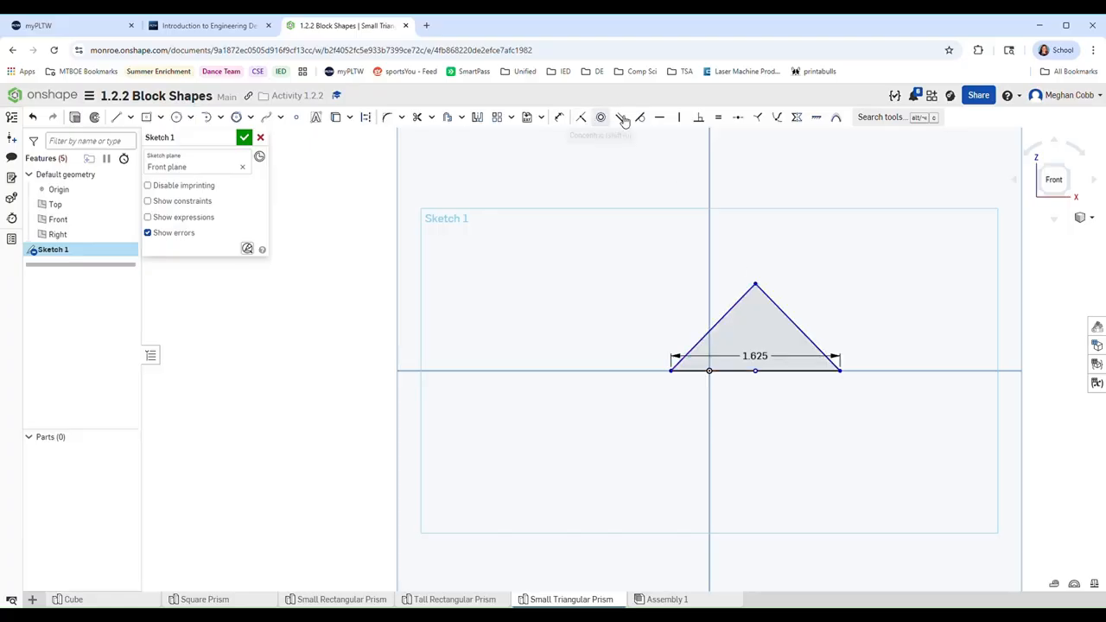
# Constrain the midpoint of the triangle's base to the origin and move the 1.625 dimension below the base
pyautogui.click(742, 122)
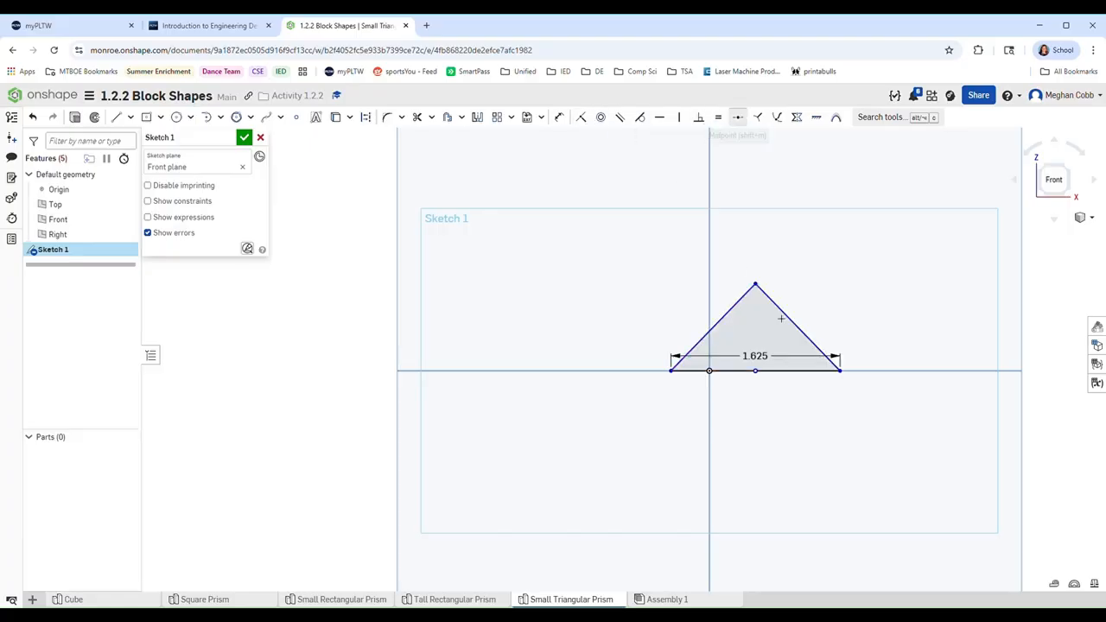
pyautogui.click(747, 372)
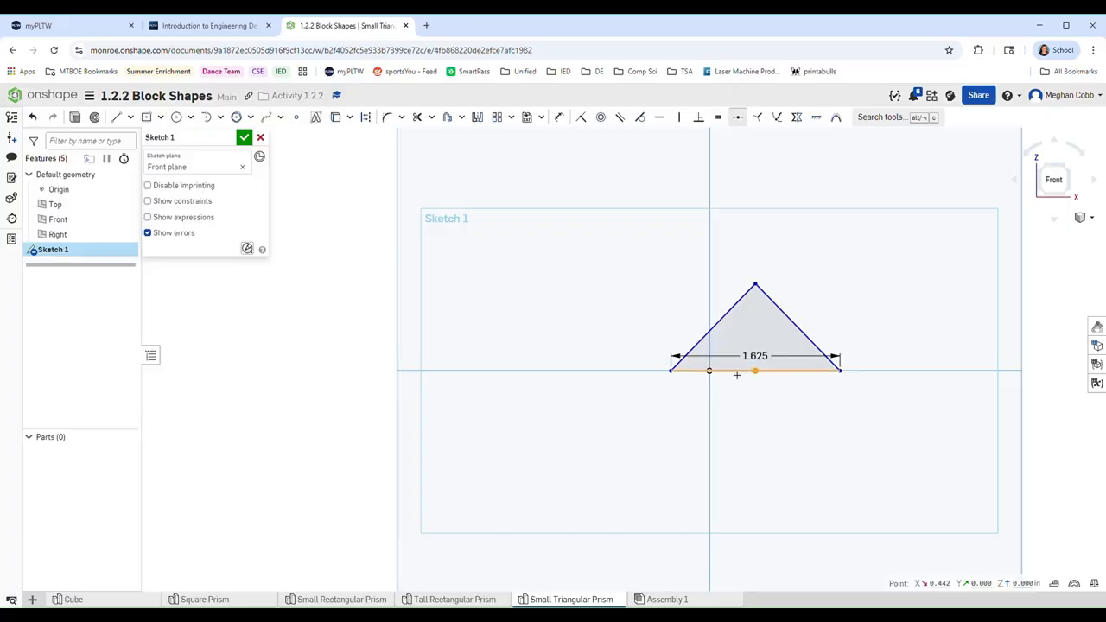
pyautogui.click(708, 371)
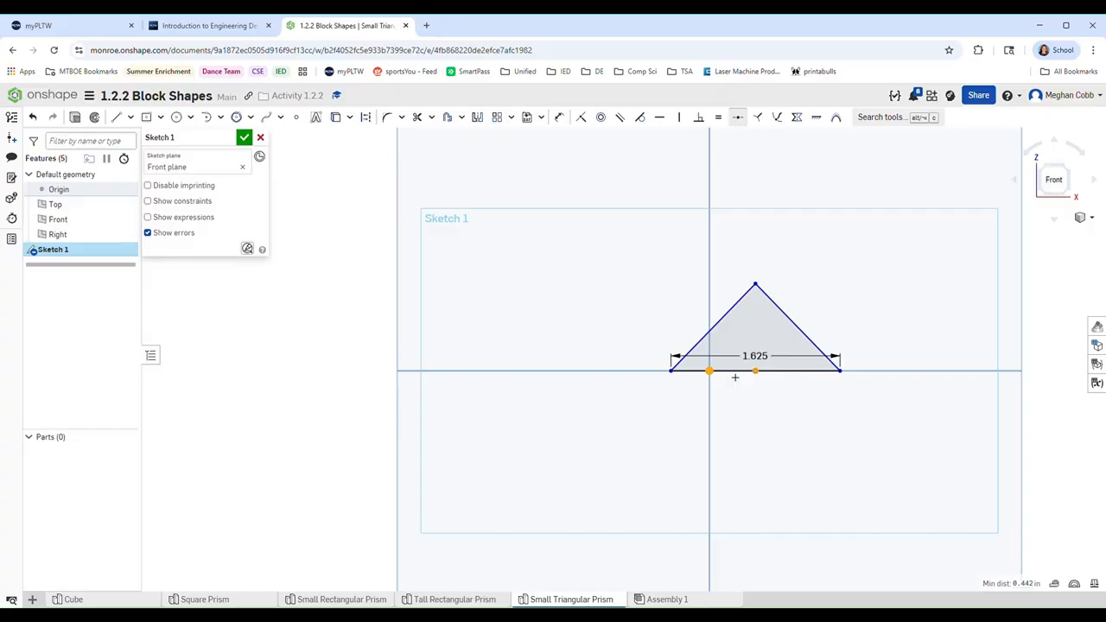
pyautogui.press('Escape')
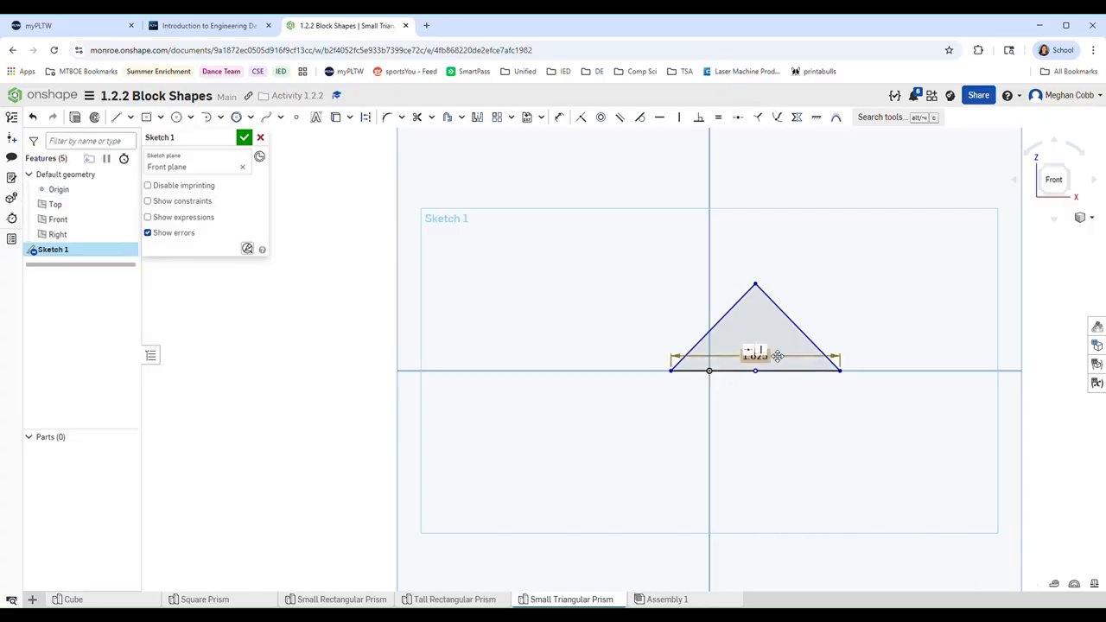
pyautogui.click(778, 357)
pyautogui.press('Delete')
pyautogui.moveTo(749, 372); pyautogui.dragTo(717, 395)
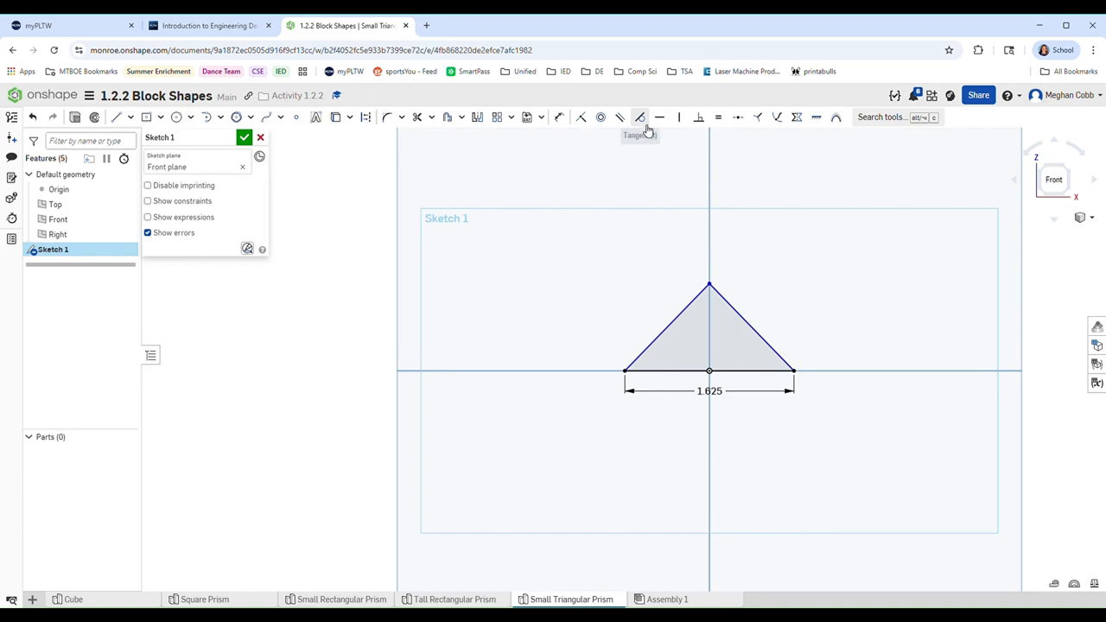
# Dimension the triangle's height from the origin to the apex as 13/16 in and finish the sketch
pyautogui.click(559, 116)
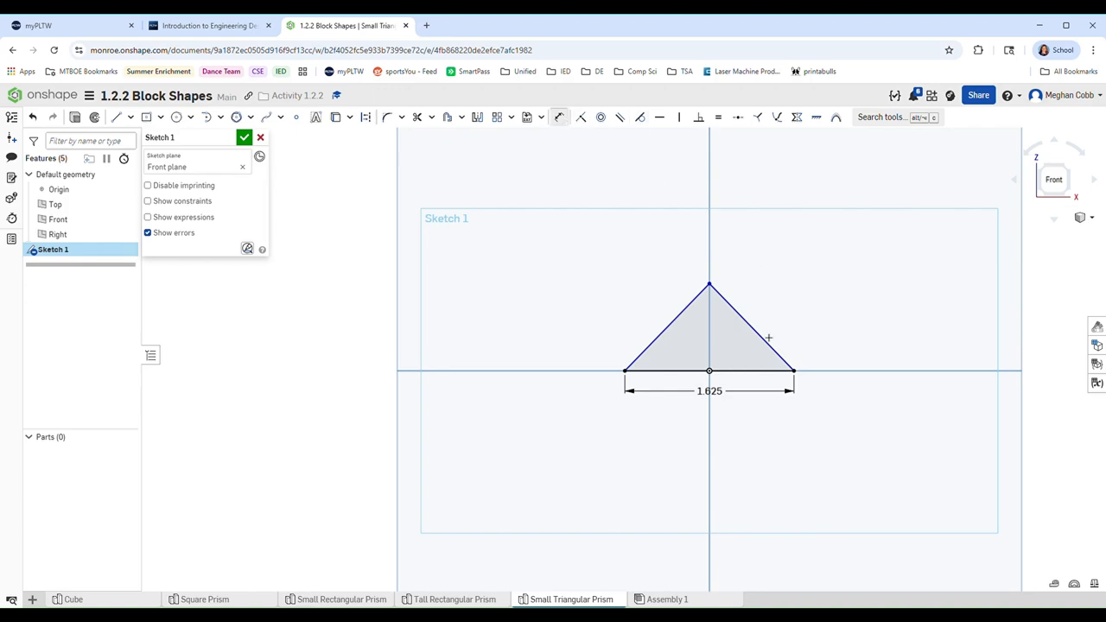
pyautogui.click(709, 371)
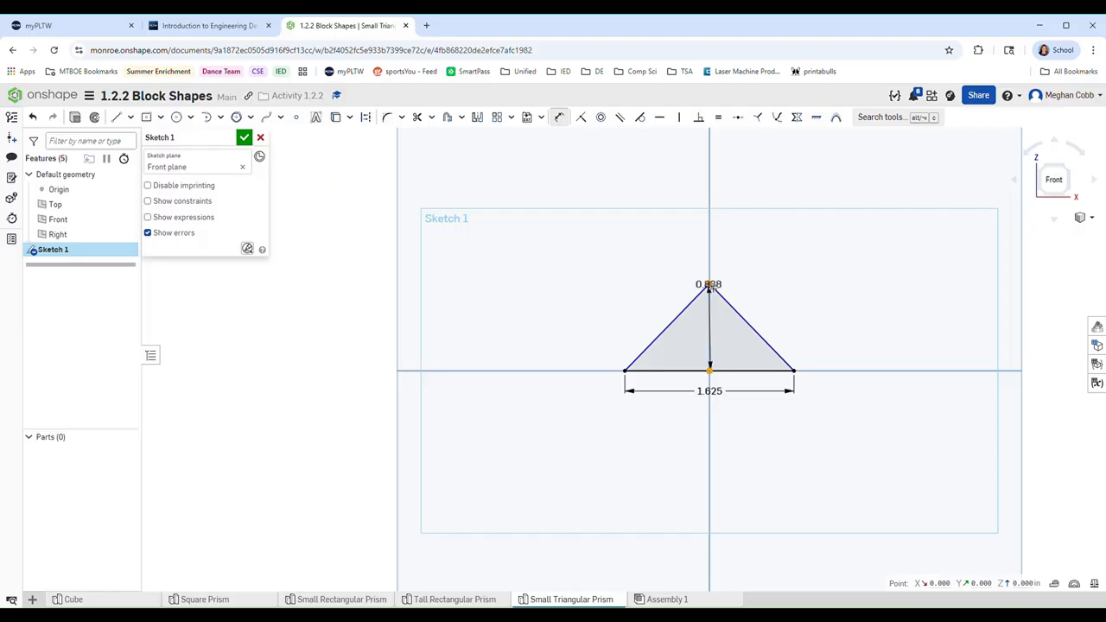
pyautogui.click(709, 283)
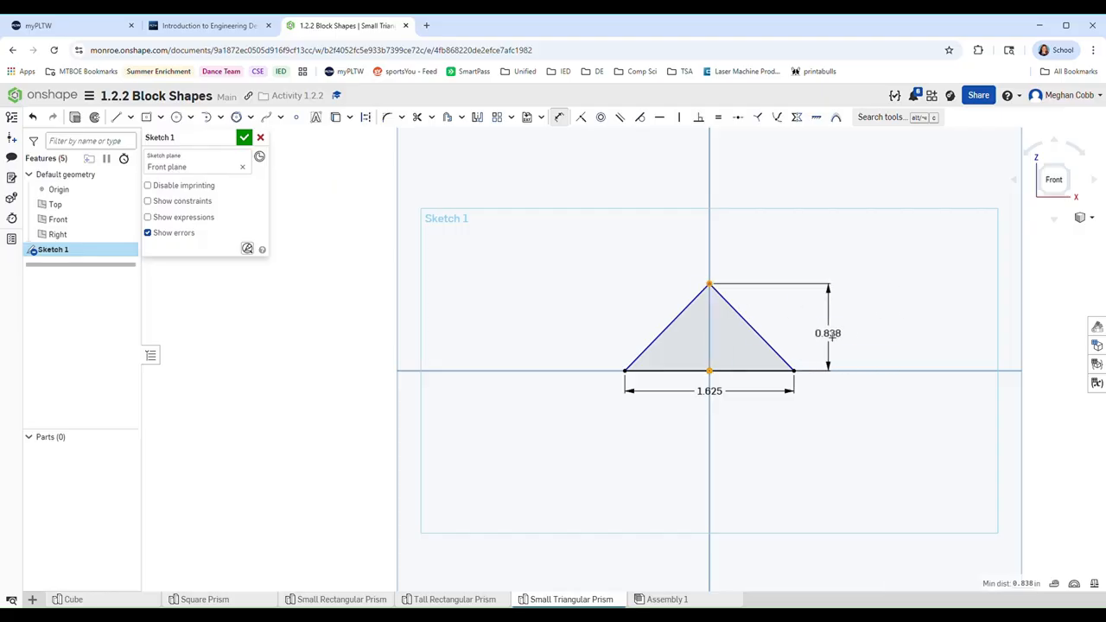
pyautogui.click(832, 337)
pyautogui.write('13/16')
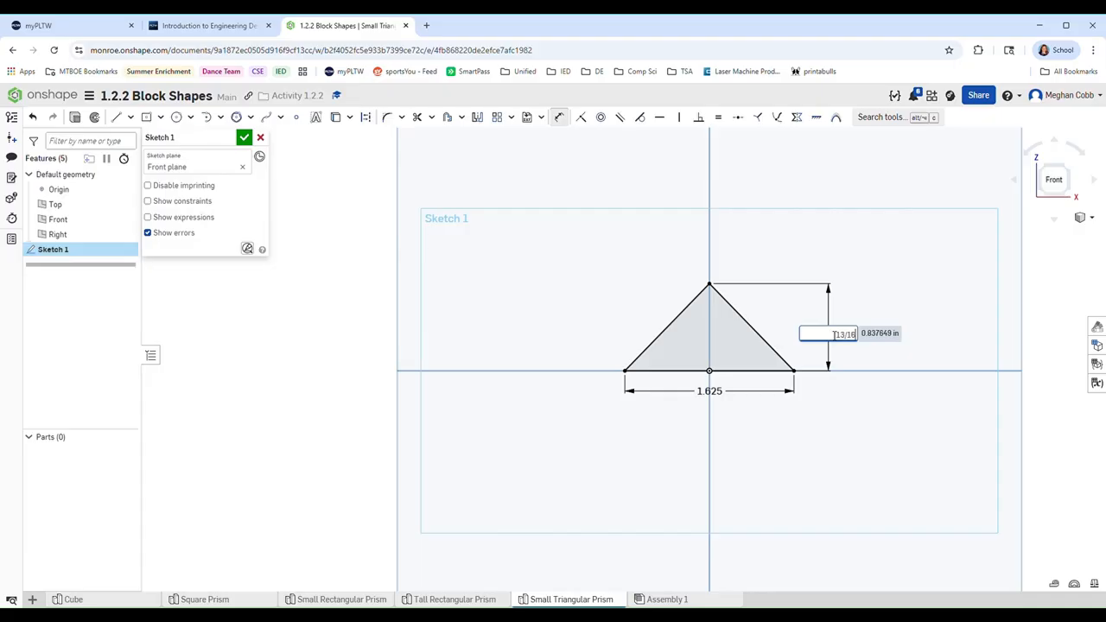
pyautogui.press('Return')
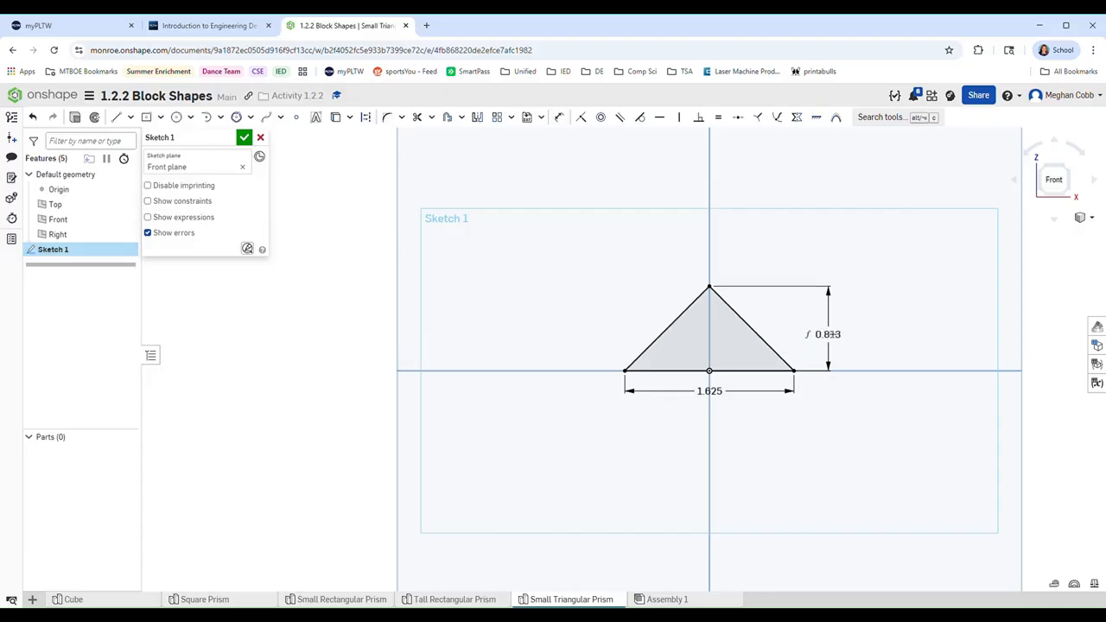
pyautogui.moveTo(828, 336); pyautogui.dragTo(810, 337)
pyautogui.click(244, 137)
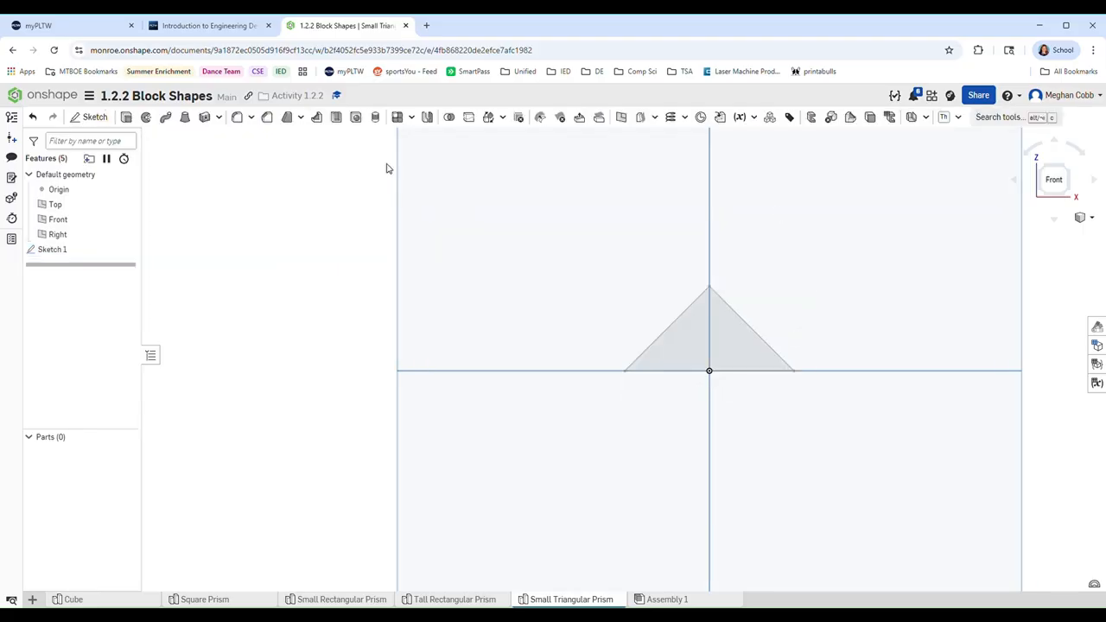
# Switch to the isometric view and hide the Top and Right planes
pyautogui.click(1091, 217)
pyautogui.click(1063, 259)
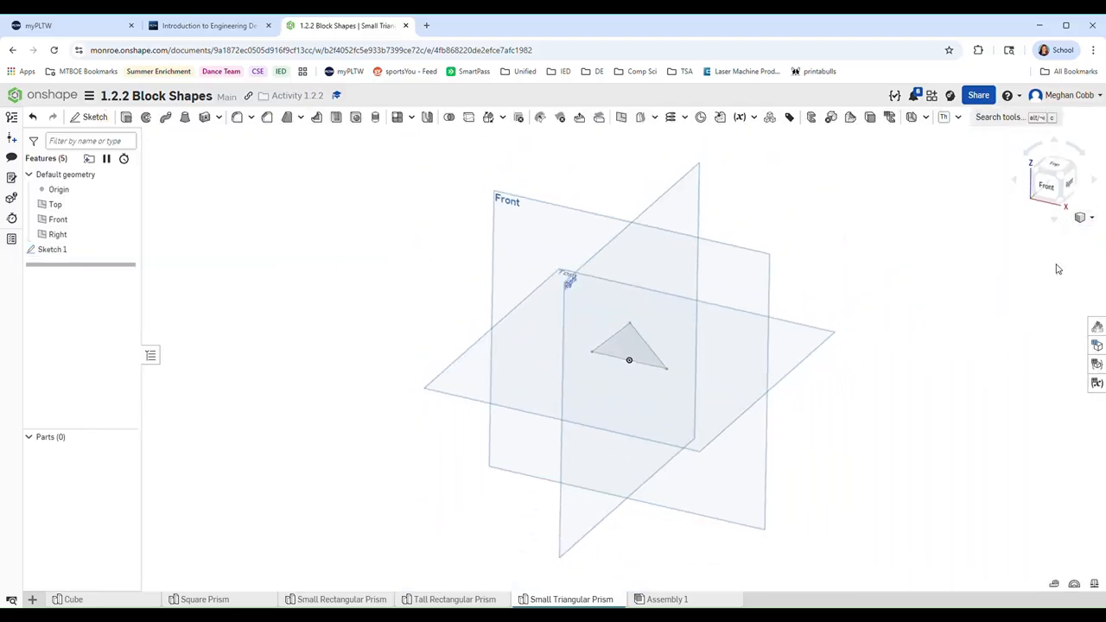
pyautogui.click(128, 205)
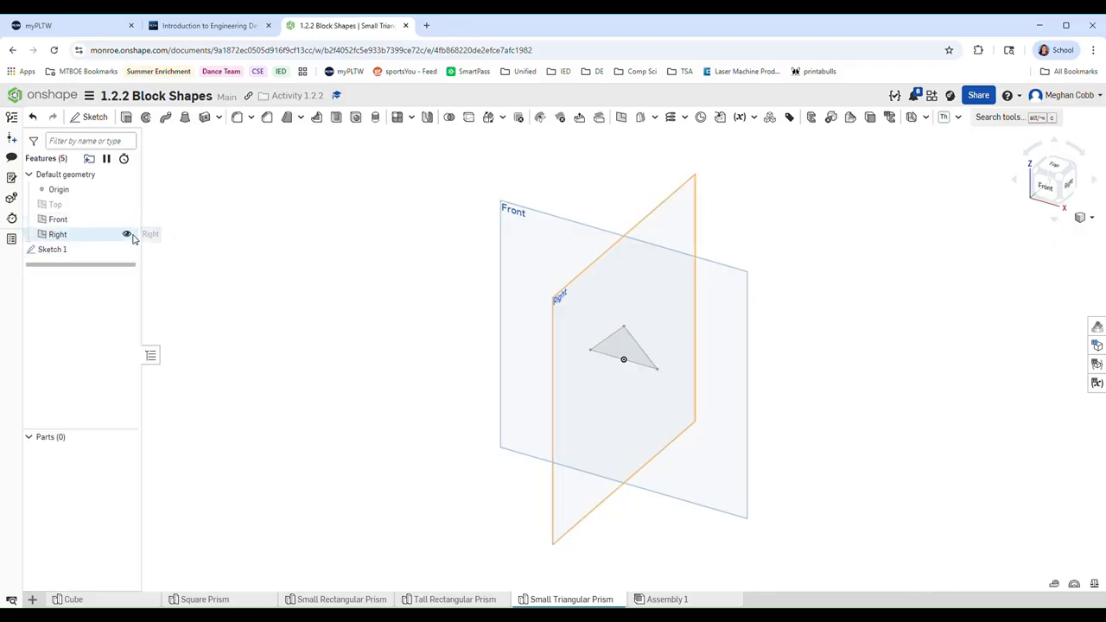
pyautogui.click(127, 235)
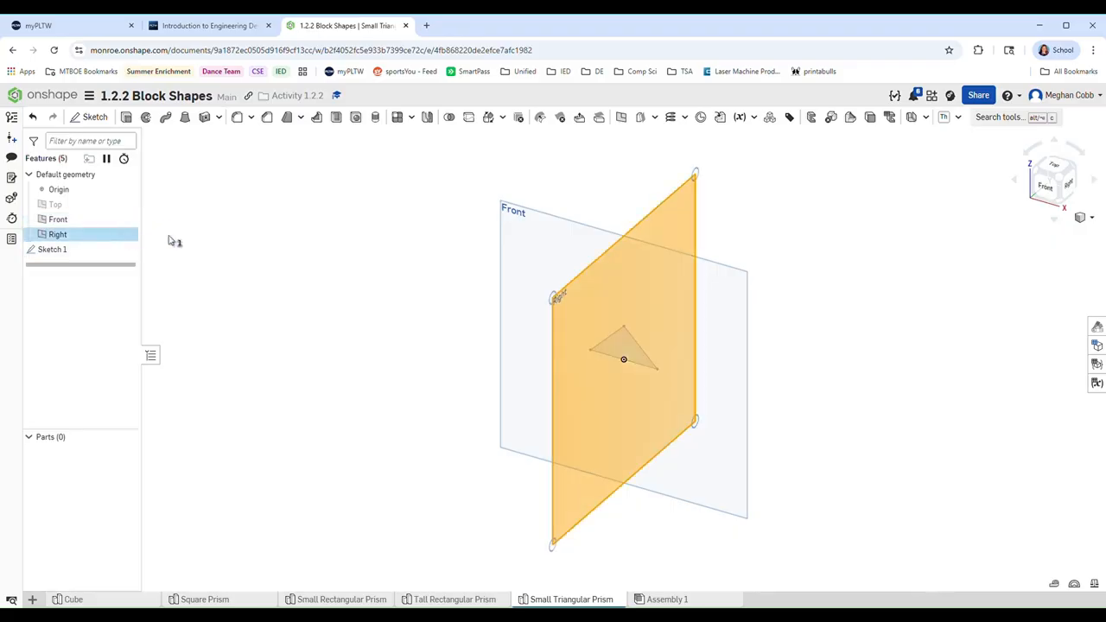
# Extrude the triangle face as a new solid with a blind depth of 1.1875 in
pyautogui.click(126, 117)
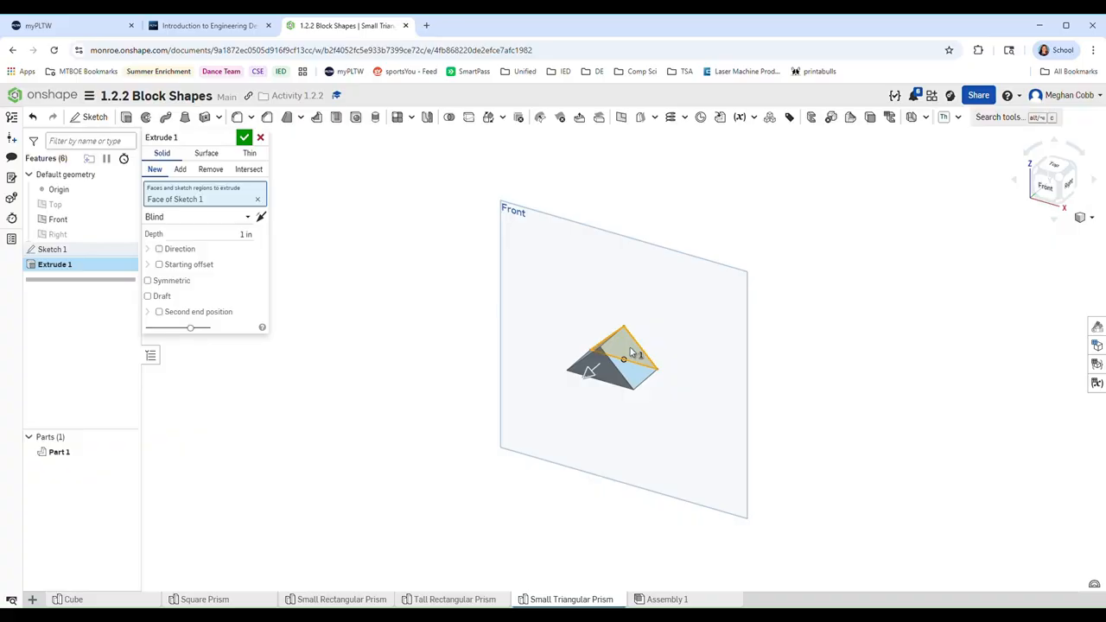
pyautogui.press('Return')
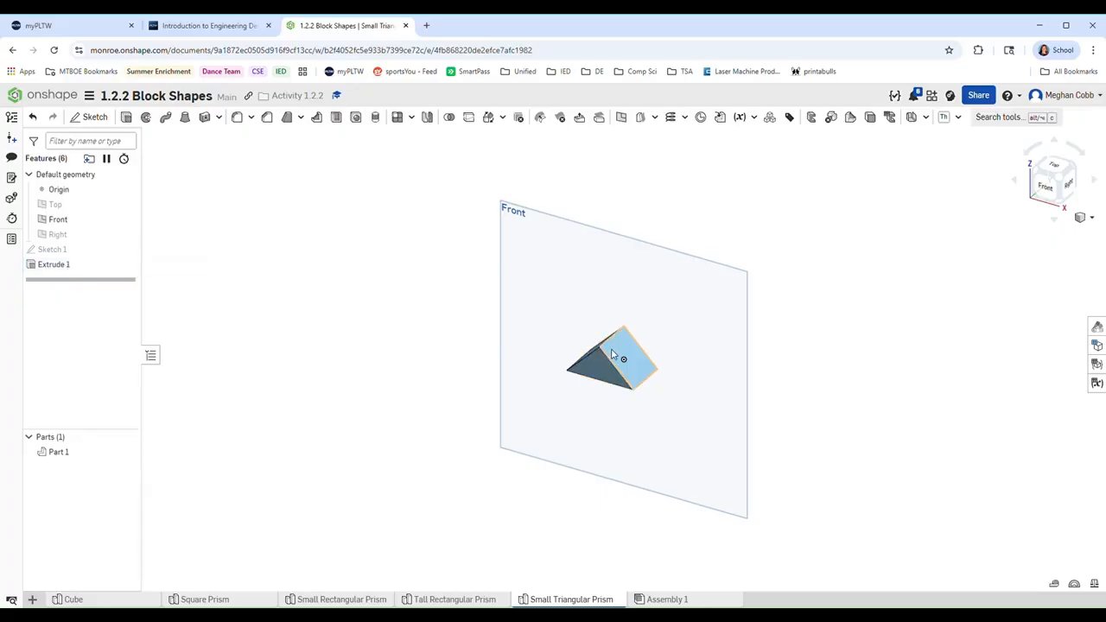
pyautogui.doubleClick(95, 265)
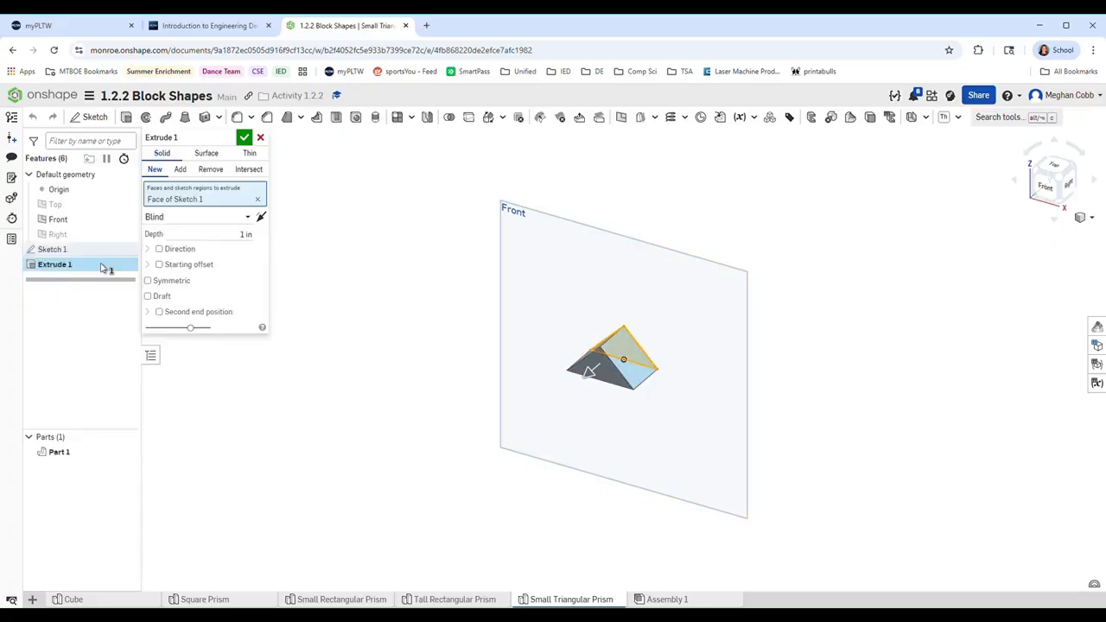
pyautogui.click(246, 239)
pyautogui.write('1.1875')
pyautogui.press('Return')
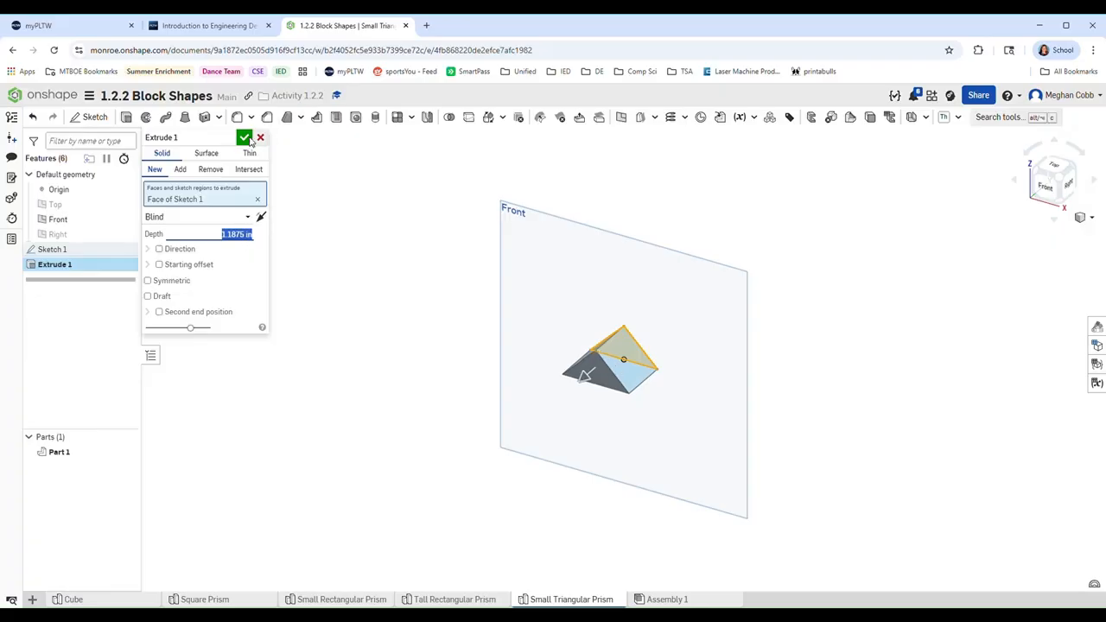
pyautogui.click(244, 138)
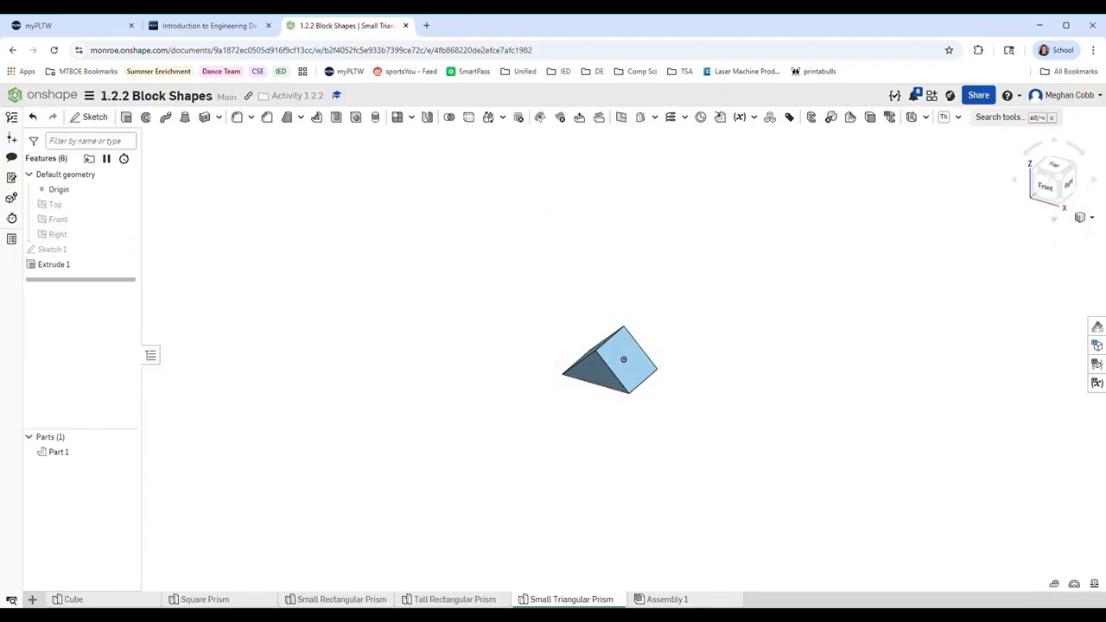
pyautogui.click(1086, 218)
pyautogui.click(1058, 258)
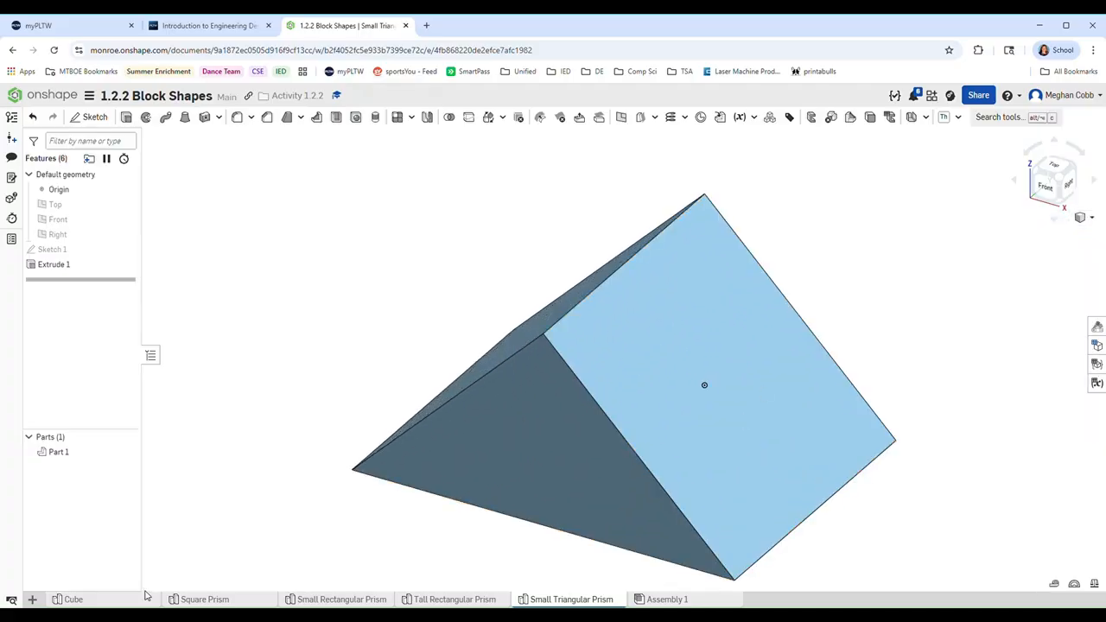
# Create a new part studio and name it Tall Triangular Prism
pyautogui.click(31, 599)
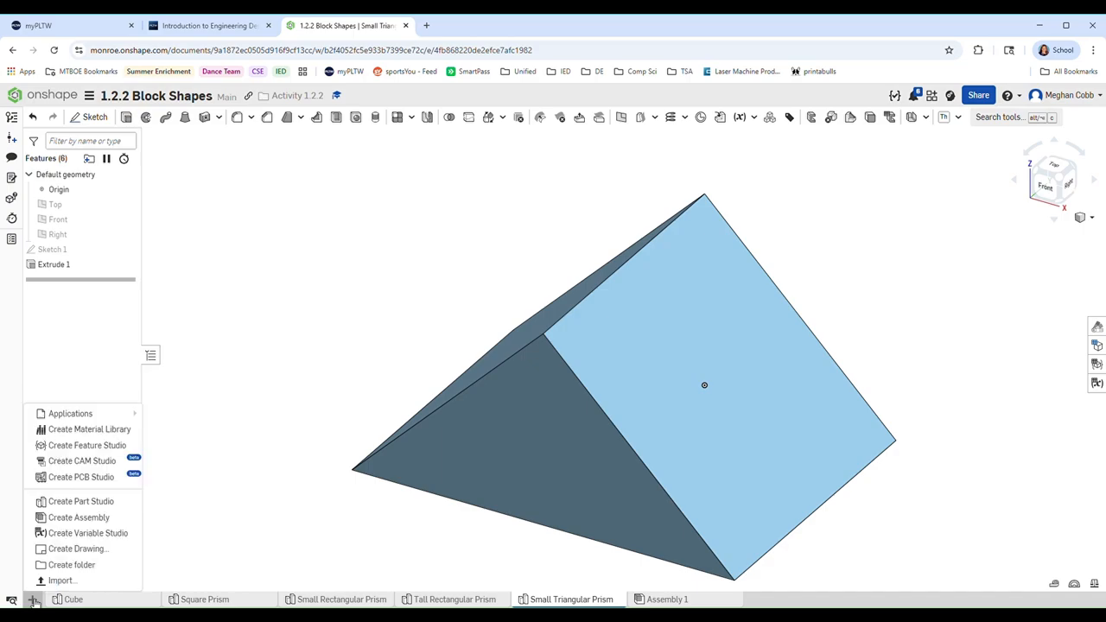
pyautogui.click(86, 501)
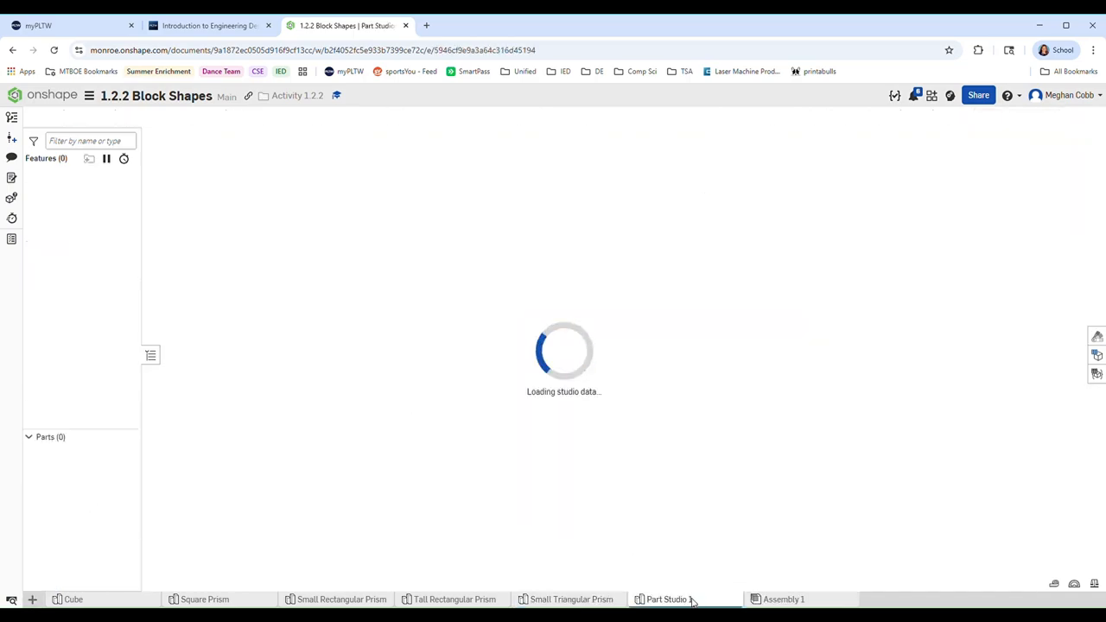
pyautogui.rightClick(691, 599)
pyautogui.click(669, 496)
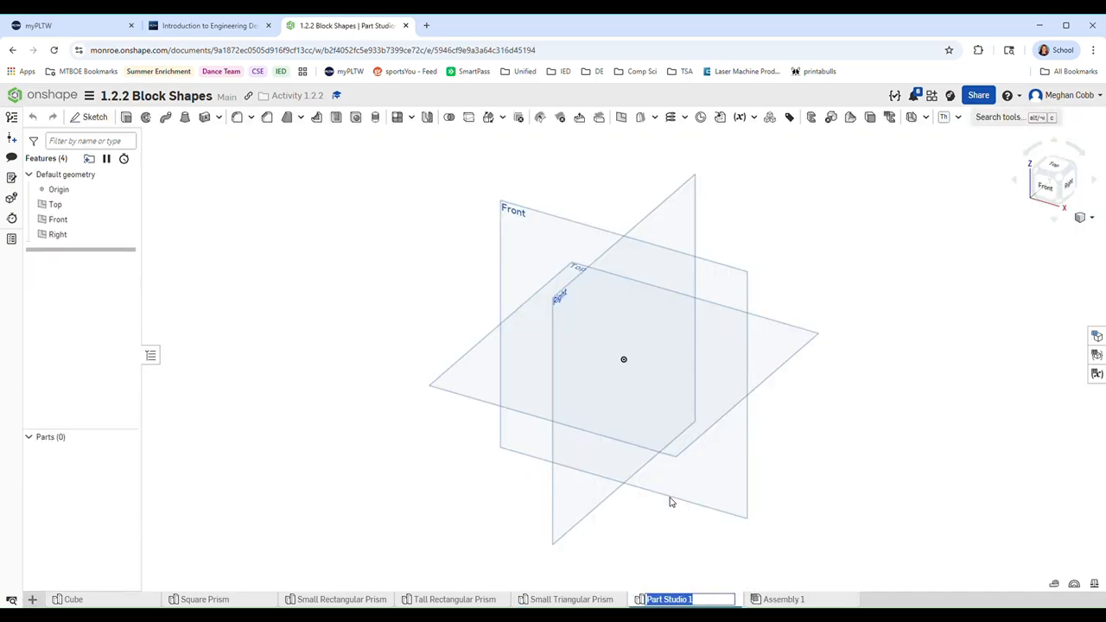
pyautogui.write('Tall Triangular Prism')
pyautogui.press('Return')
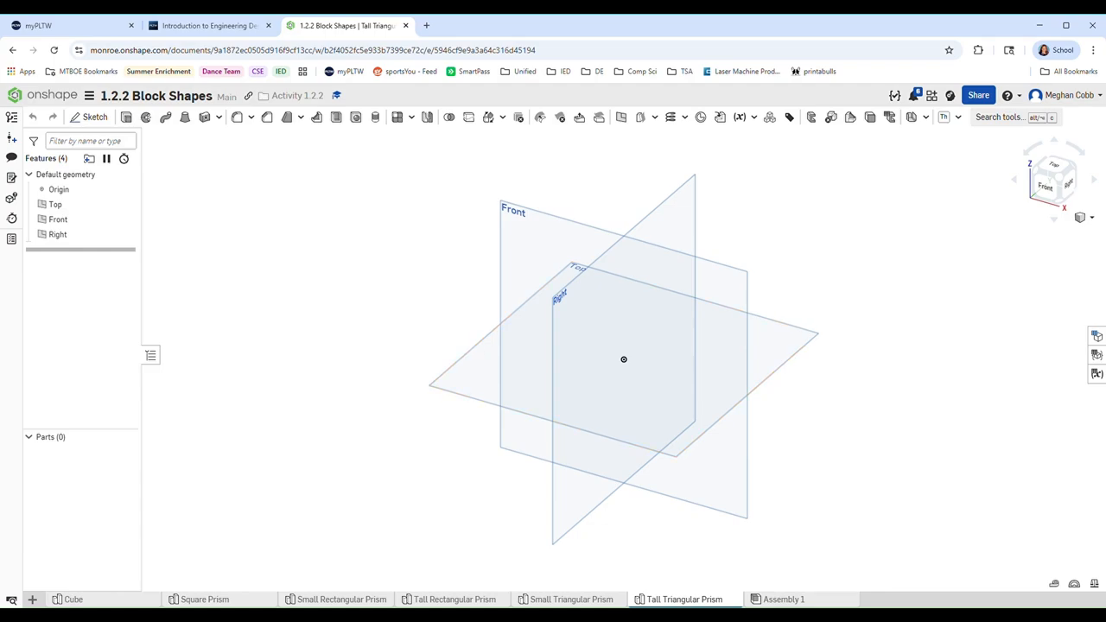
# Start a sketch on the Front plane, hide the Top and Right planes, and view the sketch from the front
pyautogui.click(92, 116)
pyautogui.click(510, 255)
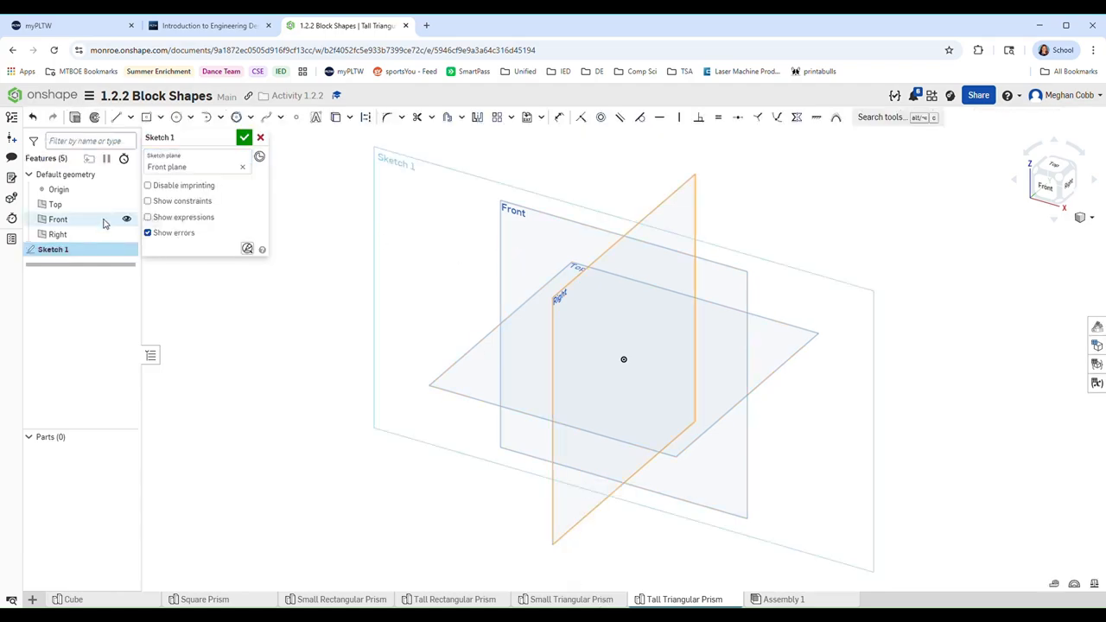
pyautogui.click(125, 204)
pyautogui.click(126, 234)
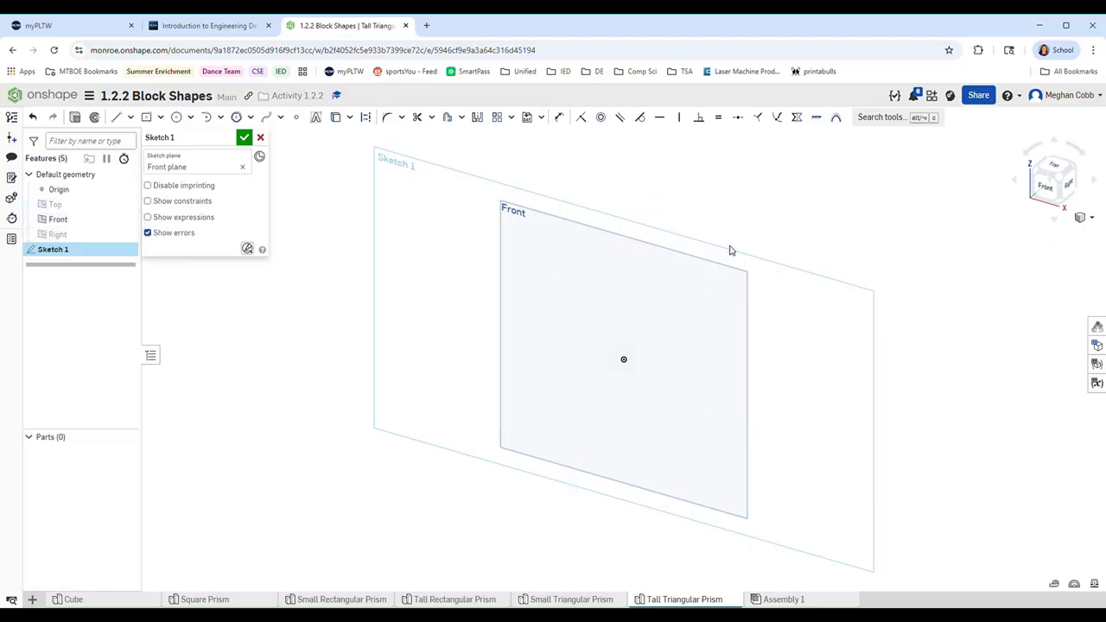
pyautogui.click(1049, 194)
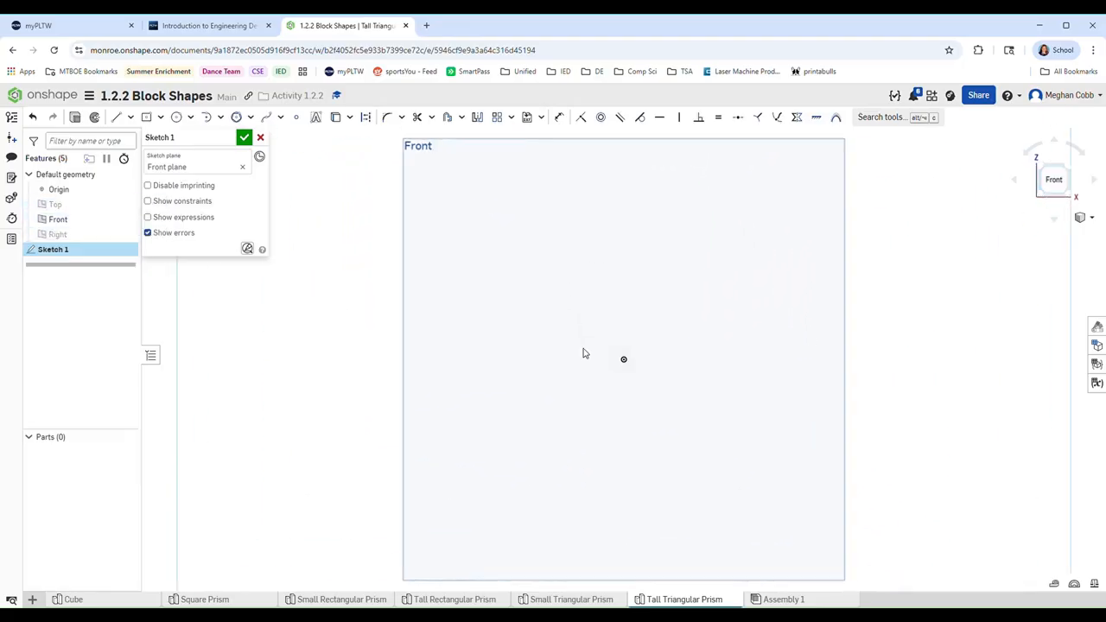
# Draw a horizontal base line running through the origin and set its length to 1 in
pyautogui.click(116, 117)
pyautogui.click(561, 360)
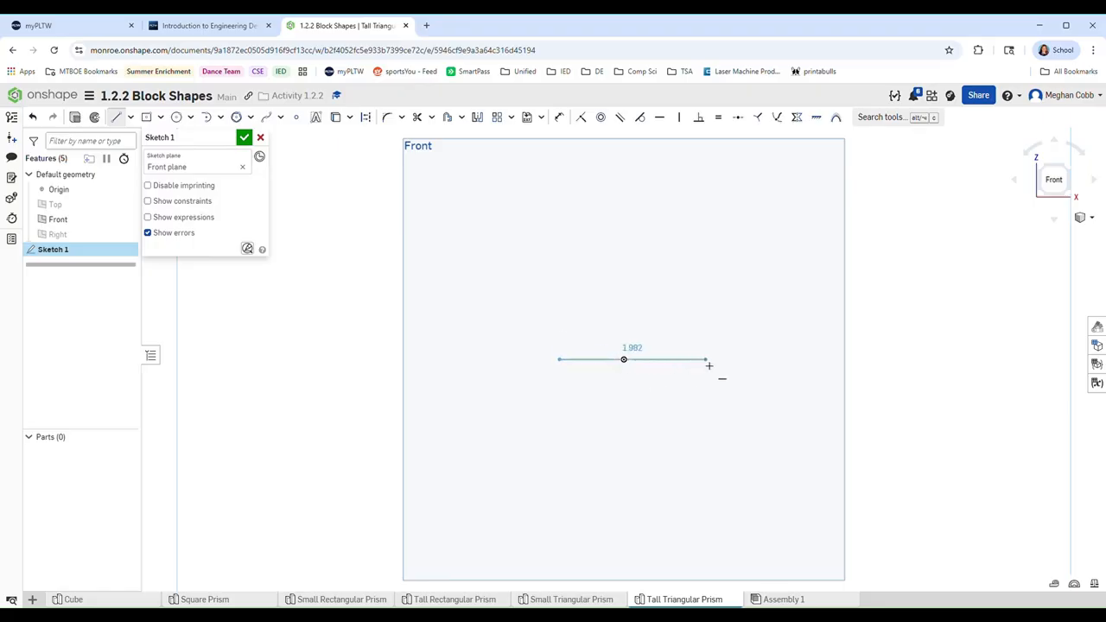
pyautogui.click(709, 365)
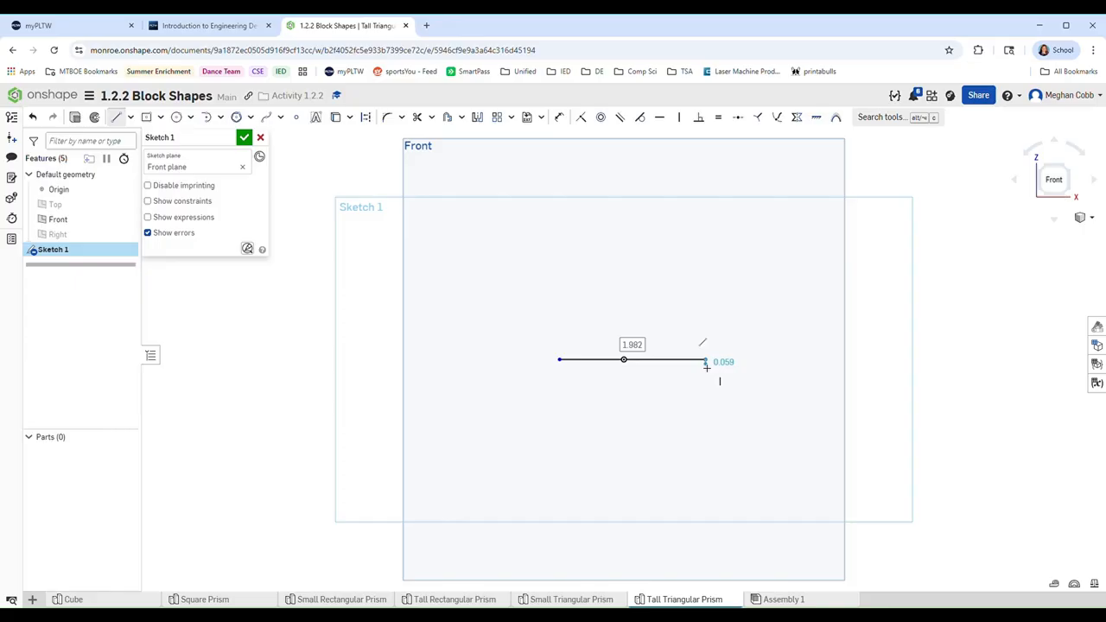
pyautogui.write('1')
pyautogui.press('Return')
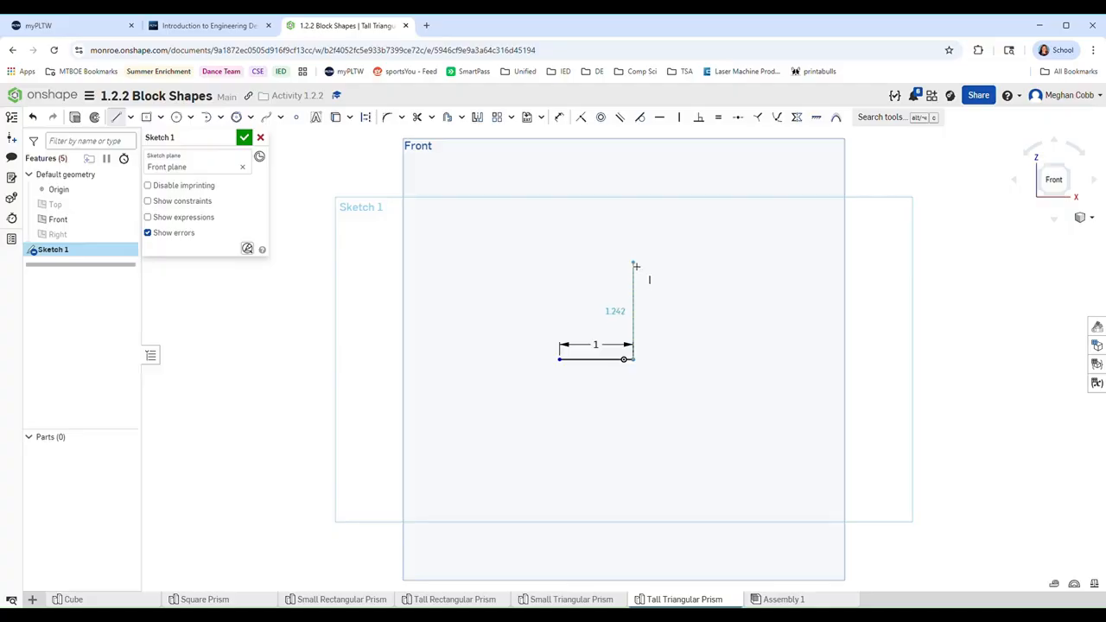
# Draw a vertical line 2.313 in long up from the base's right endpoint and close the triangle with a sloped line
pyautogui.click(635, 266)
pyautogui.write('2')
pyautogui.write('.313')
pyautogui.press('Return')
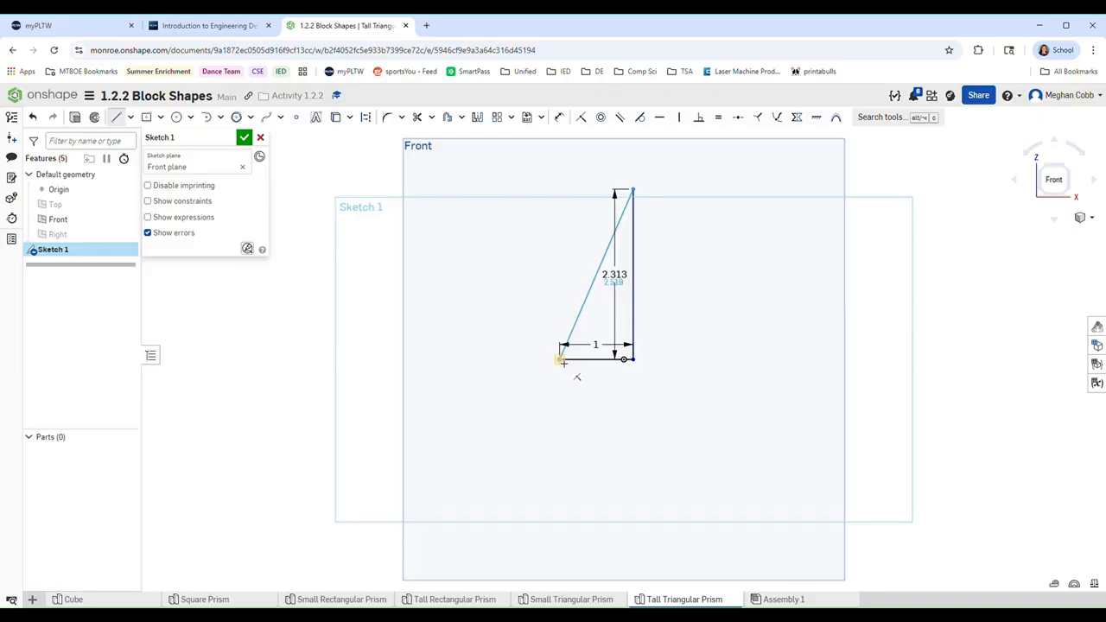
pyautogui.click(563, 362)
pyautogui.press('Escape')
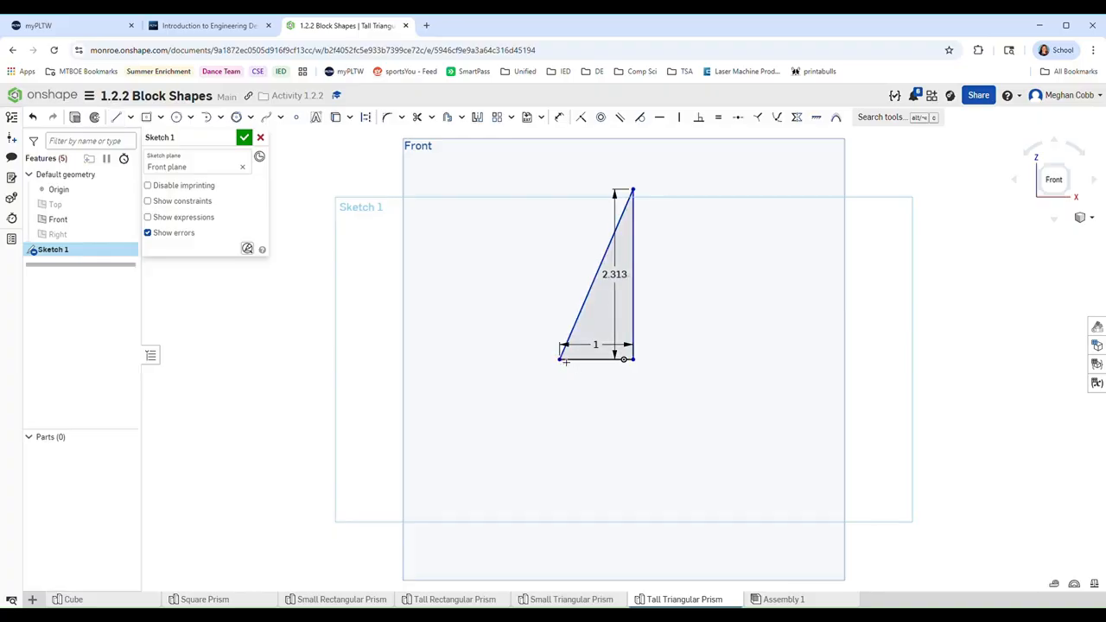
# Move the base dimension below the triangle and the height dimension outside its vertical side
pyautogui.moveTo(595, 345); pyautogui.dragTo(599, 384)
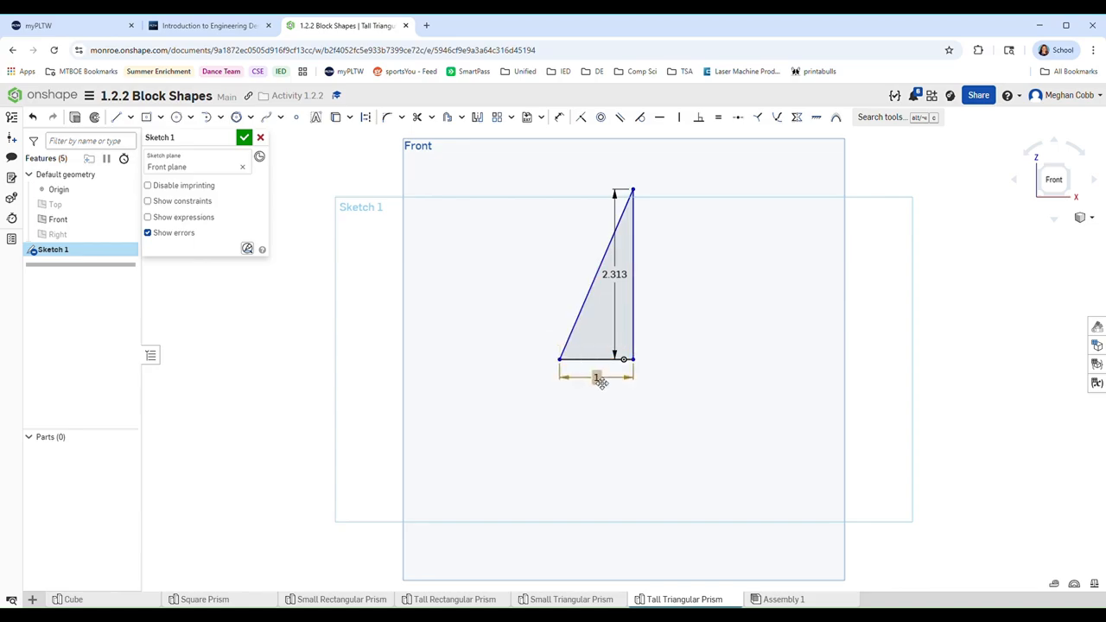
pyautogui.moveTo(624, 283); pyautogui.dragTo(662, 278)
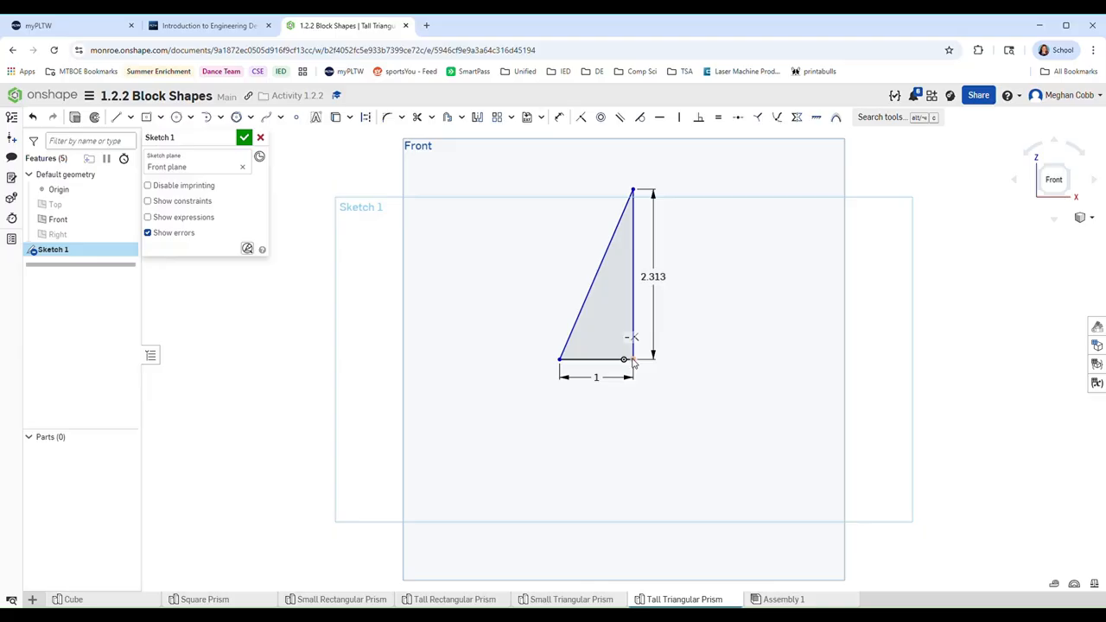
# Constrain the triangle's base line so its midpoint lies on the origin, and finish the sketch
pyautogui.click(739, 121)
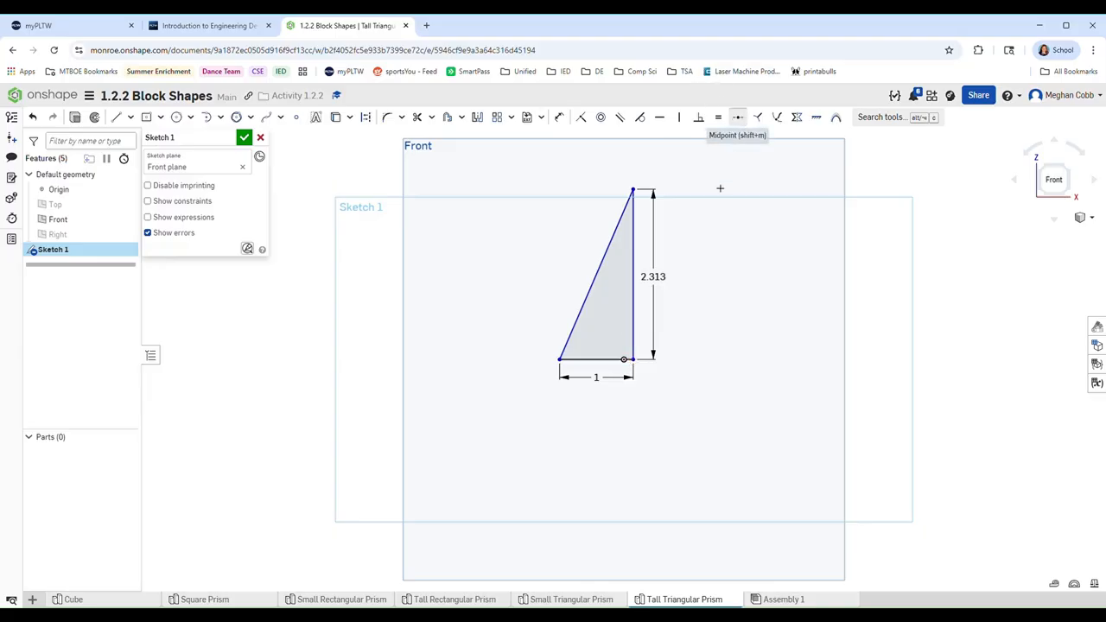
pyautogui.click(599, 361)
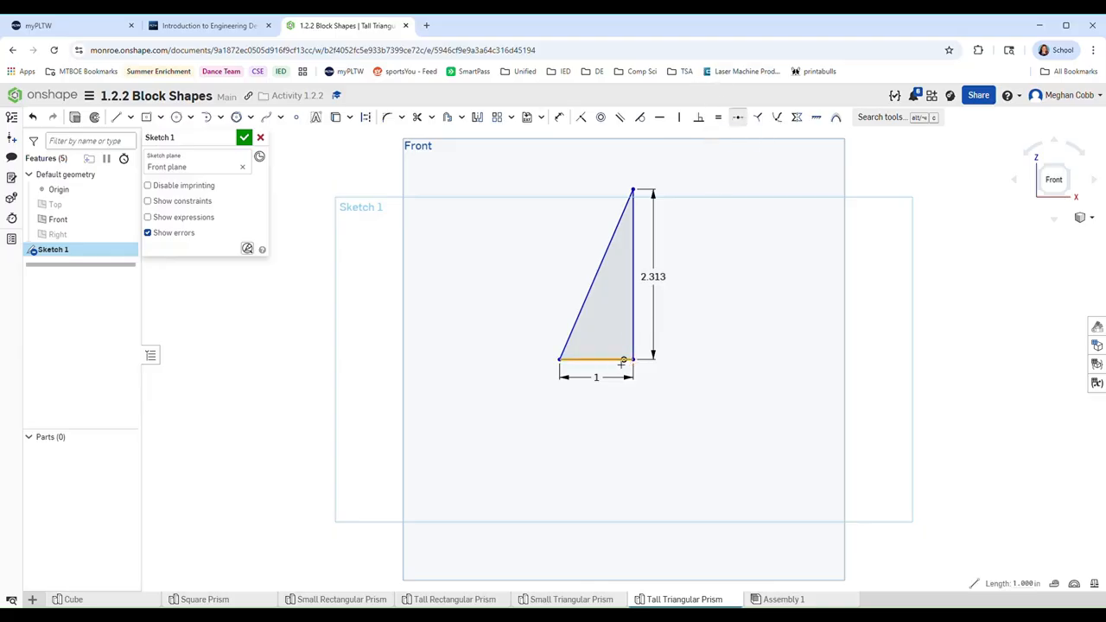
pyautogui.click(624, 361)
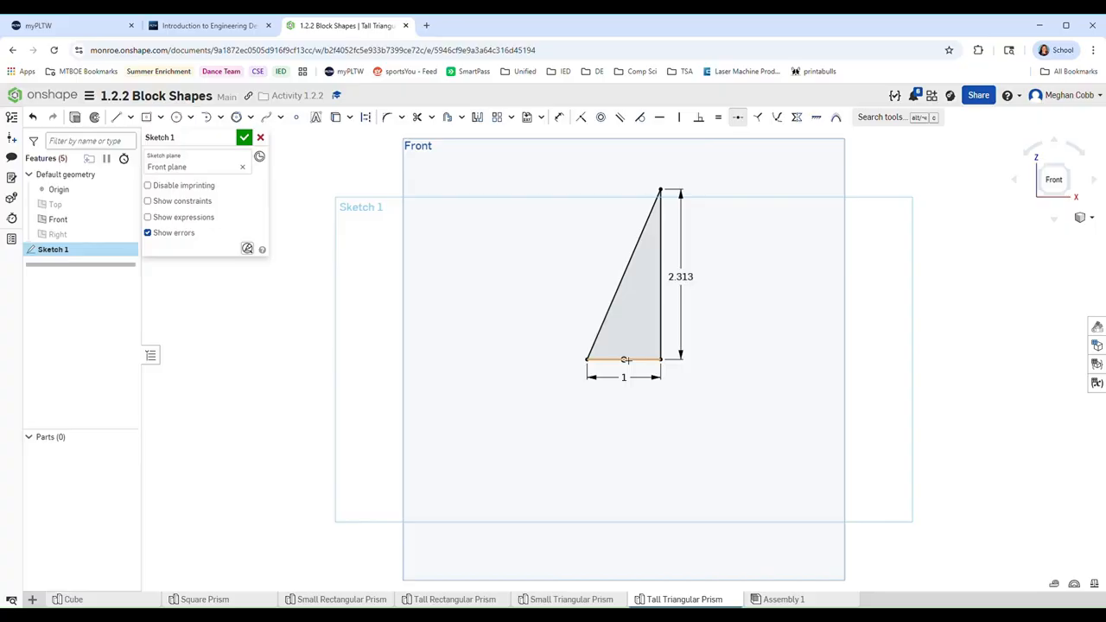
pyautogui.press('Escape')
pyautogui.click(1085, 218)
pyautogui.click(1066, 259)
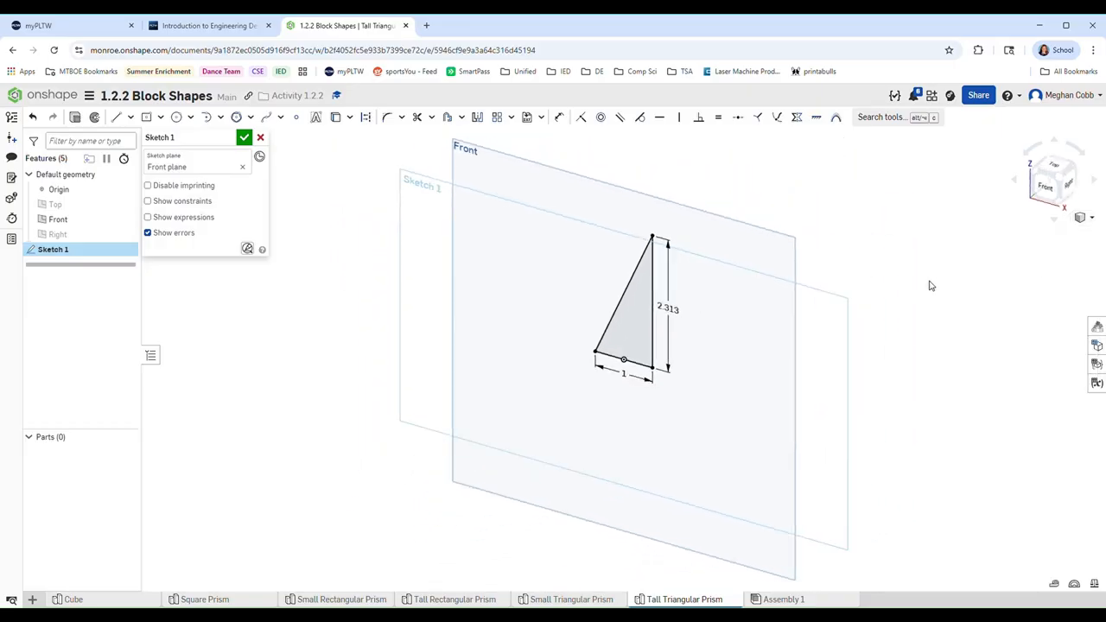
pyautogui.click(245, 137)
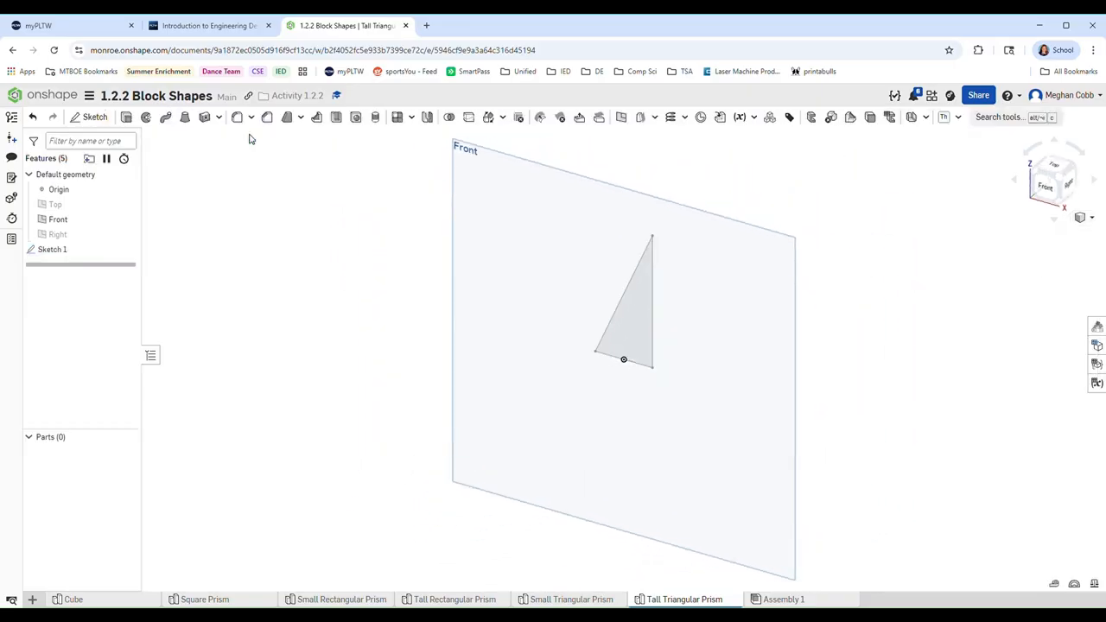
# Extrude the triangle profile 1.125 in as a new solid and hide the Front plane
pyautogui.click(127, 118)
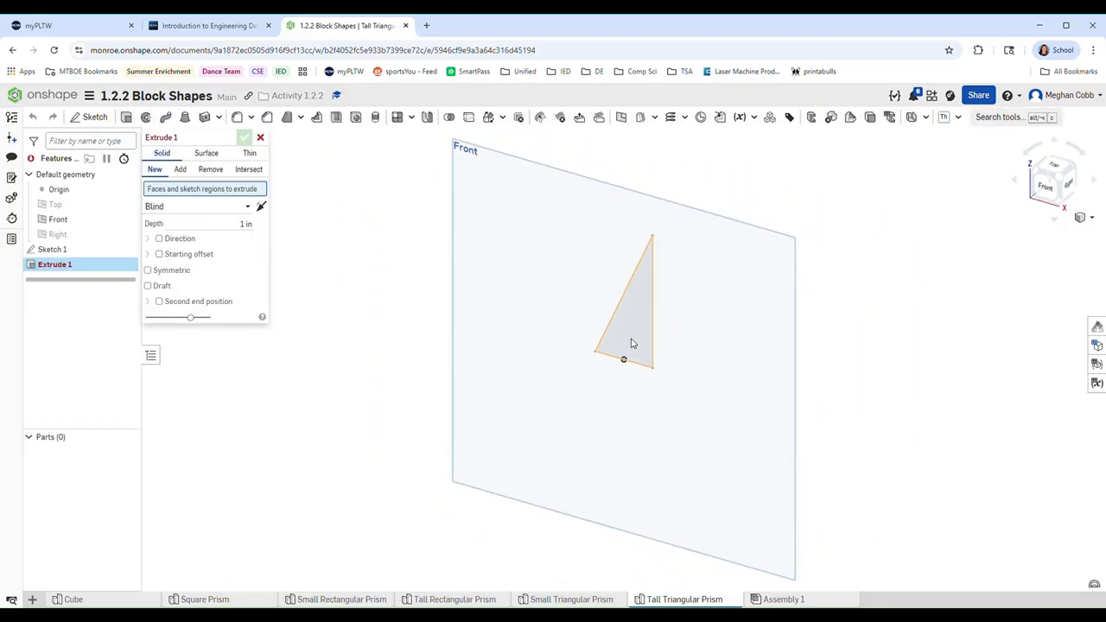
pyautogui.click(632, 343)
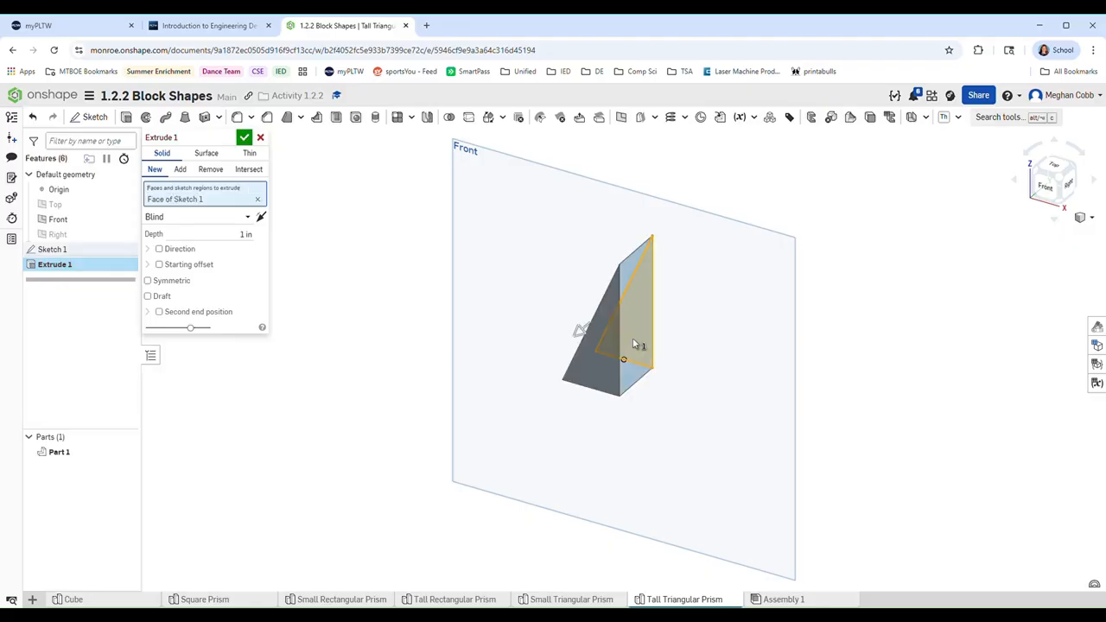
pyautogui.click(246, 242)
pyautogui.write('11')
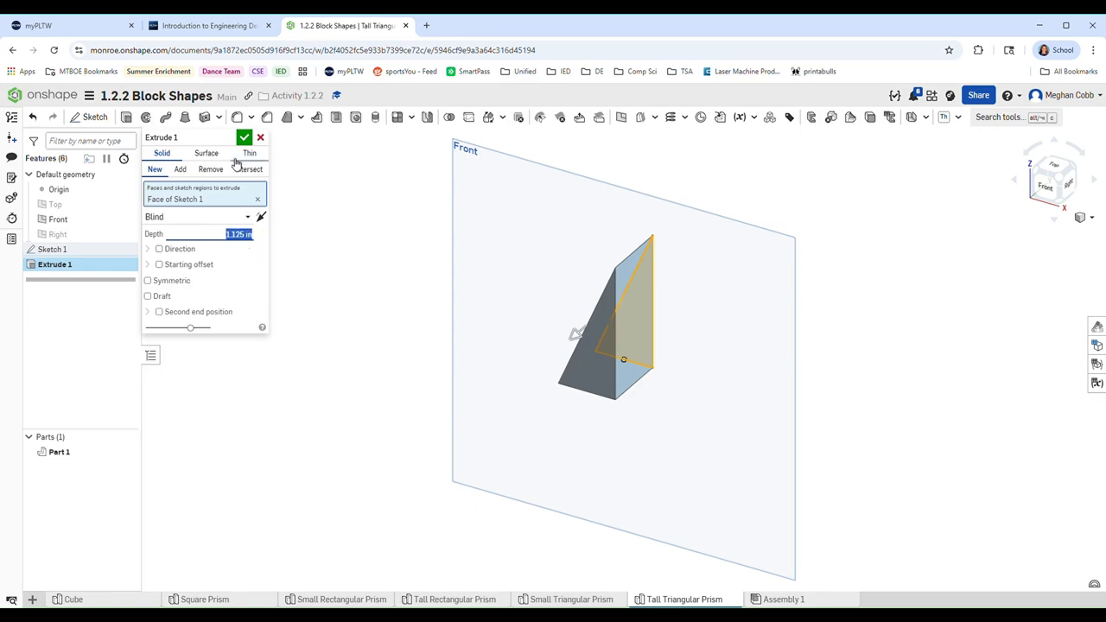
pyautogui.click(244, 137)
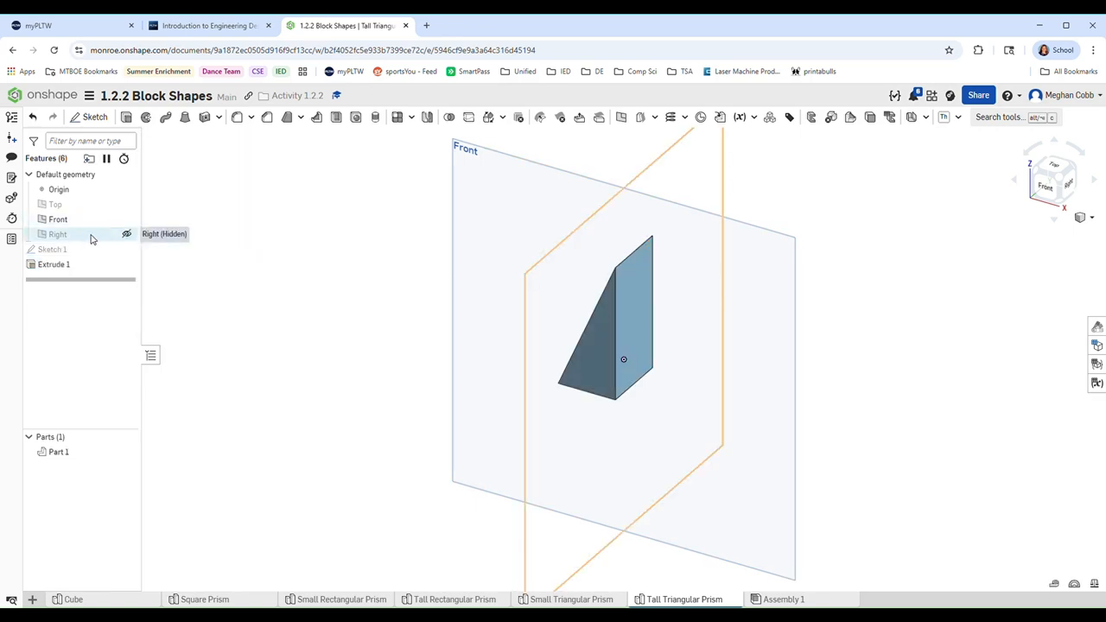
pyautogui.click(127, 218)
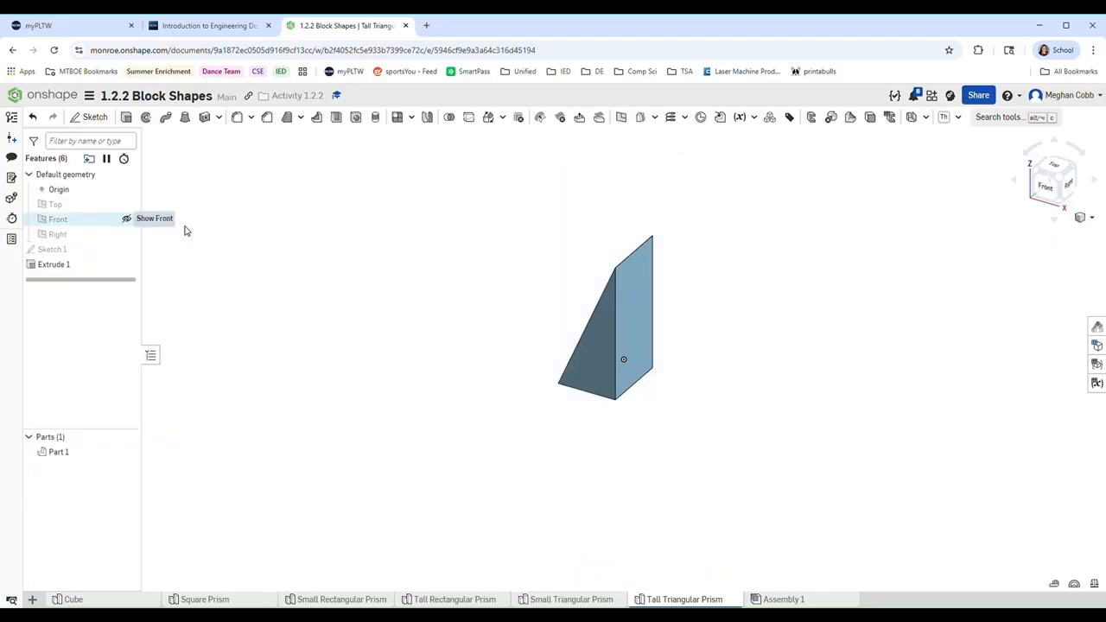
pyautogui.click(1084, 218)
pyautogui.click(1068, 246)
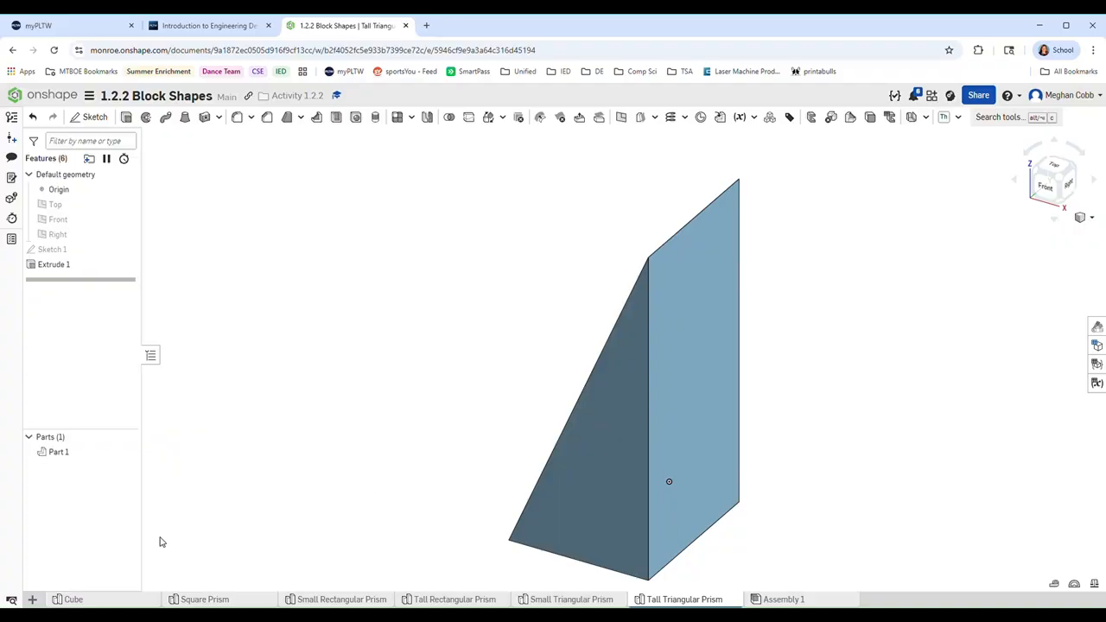
# Create a new part studio and rename it Cylinder
pyautogui.click(33, 600)
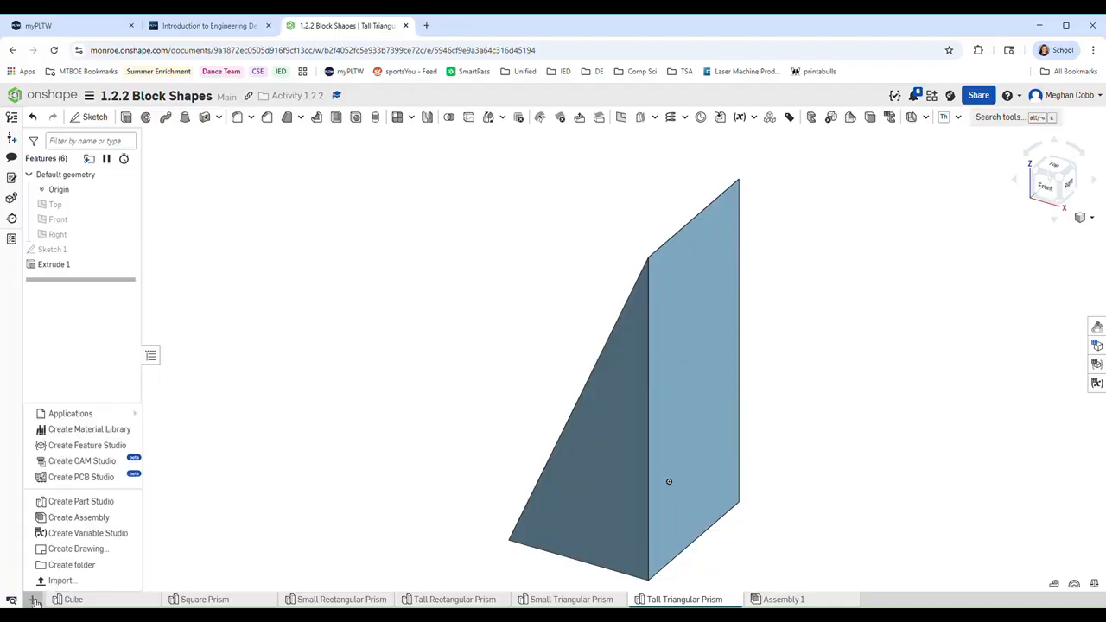
pyautogui.click(89, 503)
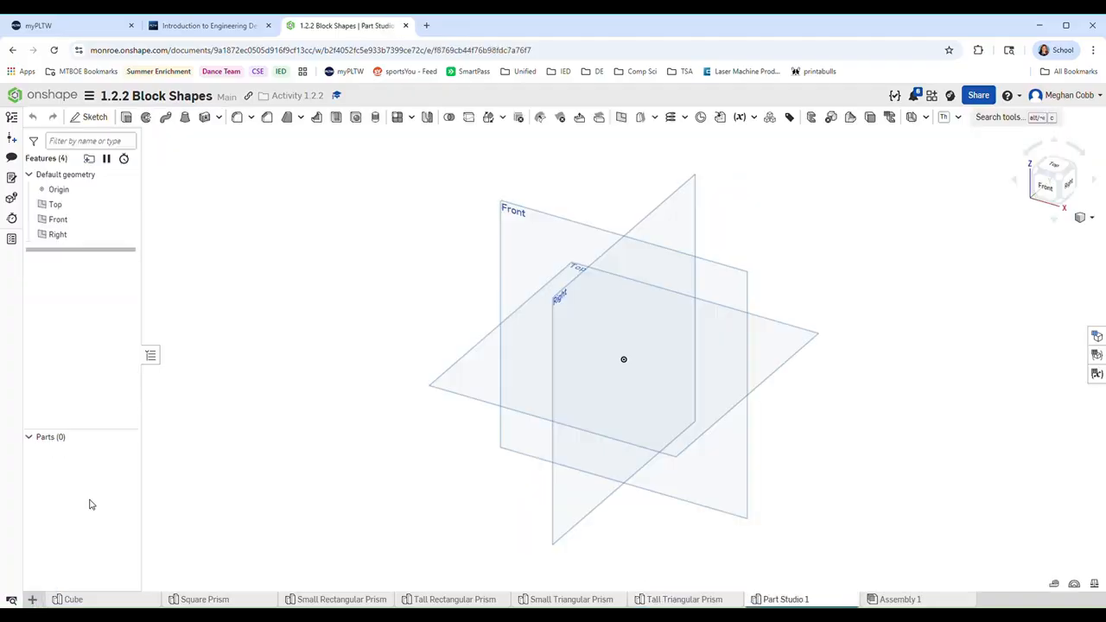
pyautogui.rightClick(796, 603)
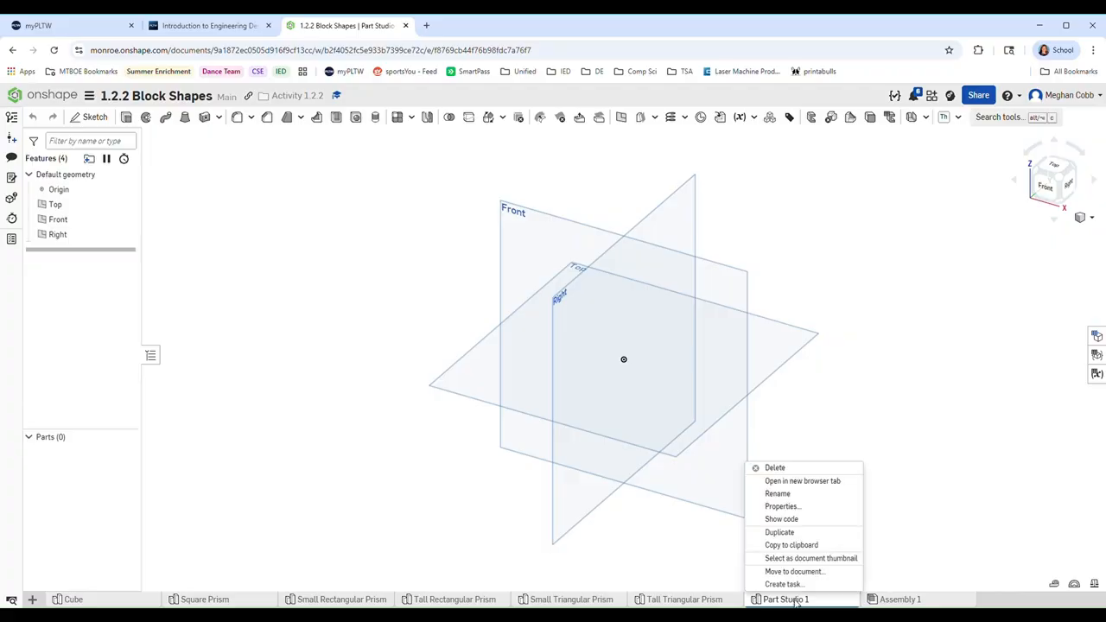
pyautogui.click(778, 493)
pyautogui.write('Cyl')
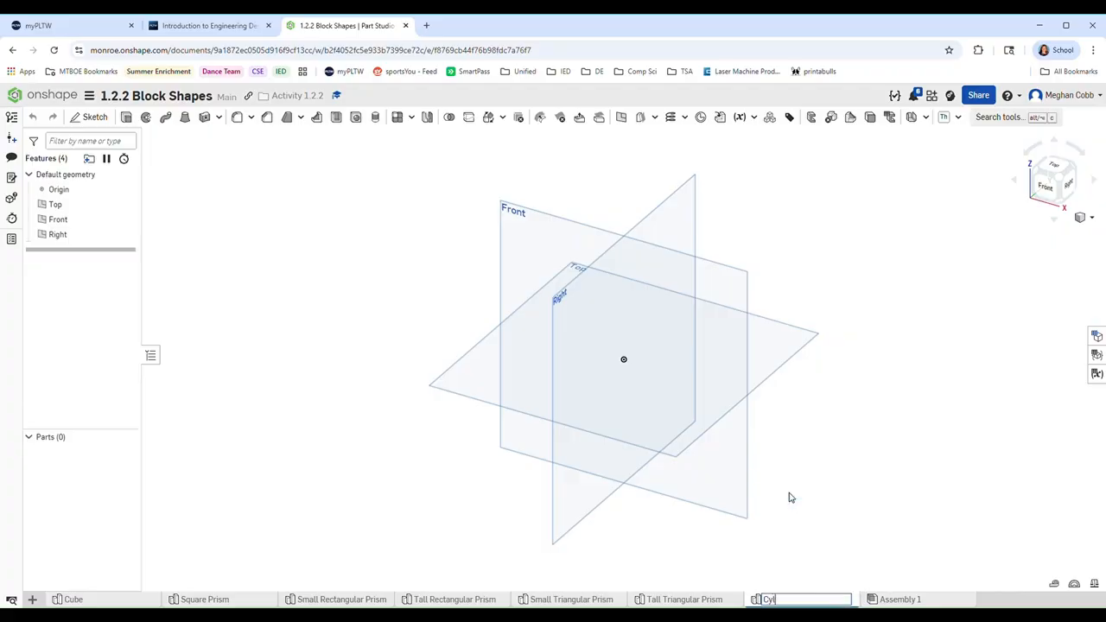
pyautogui.write('inder')
pyautogui.press('Return')
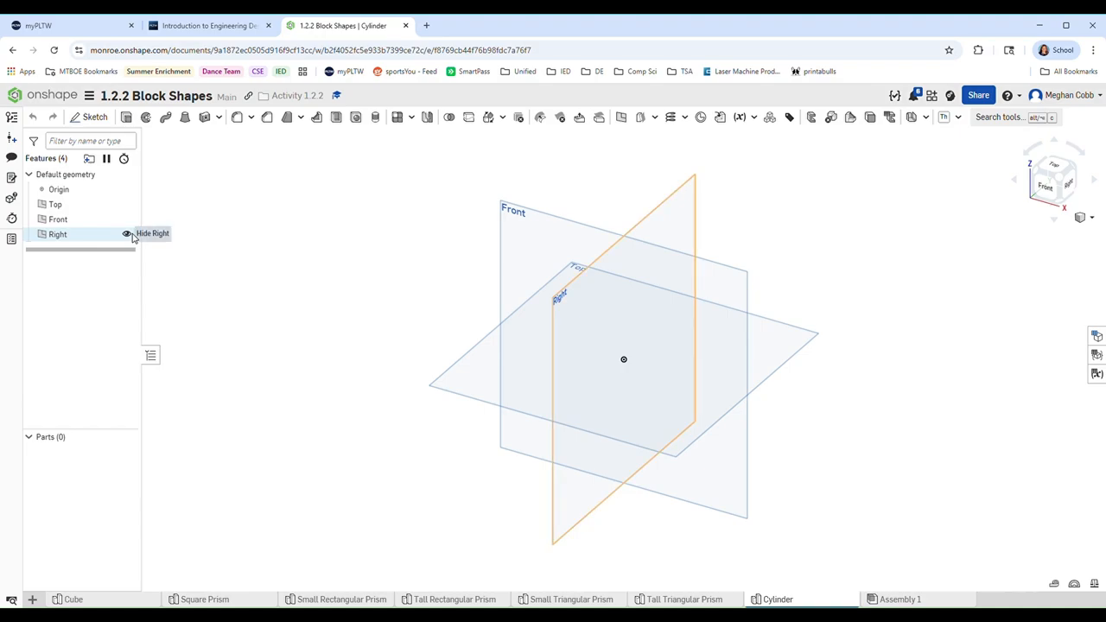
# Start a sketch on the Top plane and hide the Right and Front planes
pyautogui.click(92, 117)
pyautogui.click(460, 376)
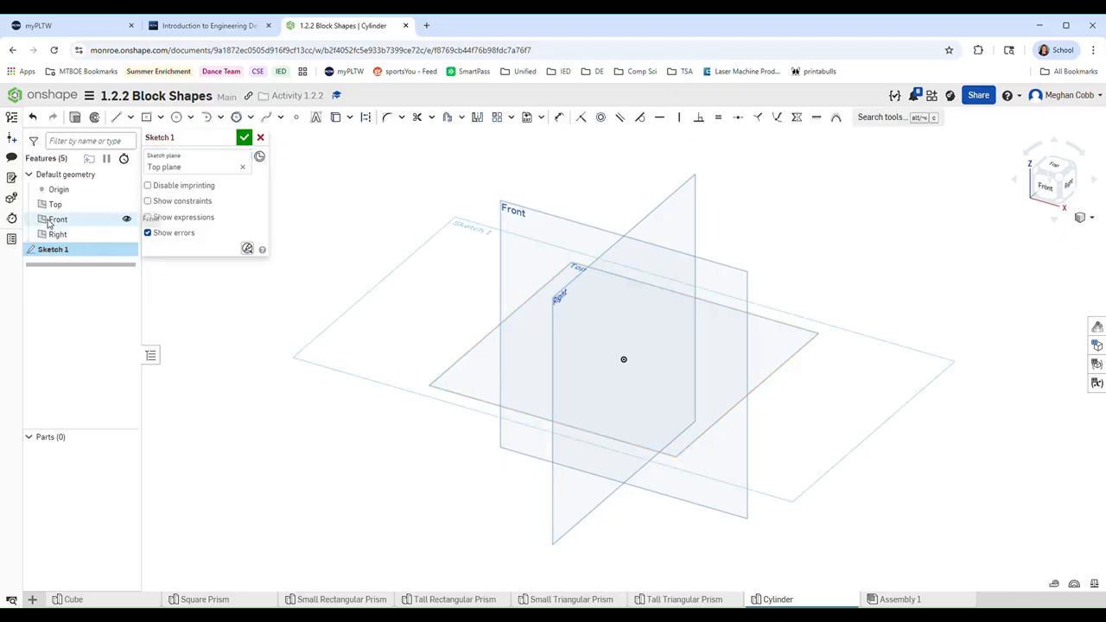
pyautogui.click(126, 234)
pyautogui.click(127, 220)
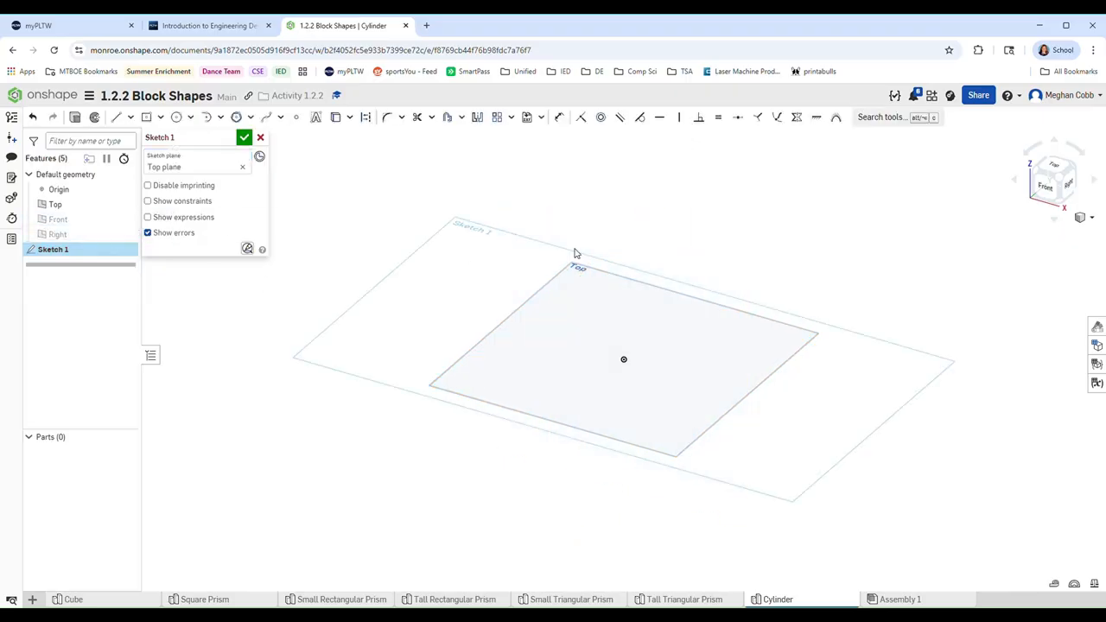
# Draw a circle 1.125 in in diameter centred on the origin, place its dimension outside the circle, and finish the sketch
pyautogui.click(1052, 174)
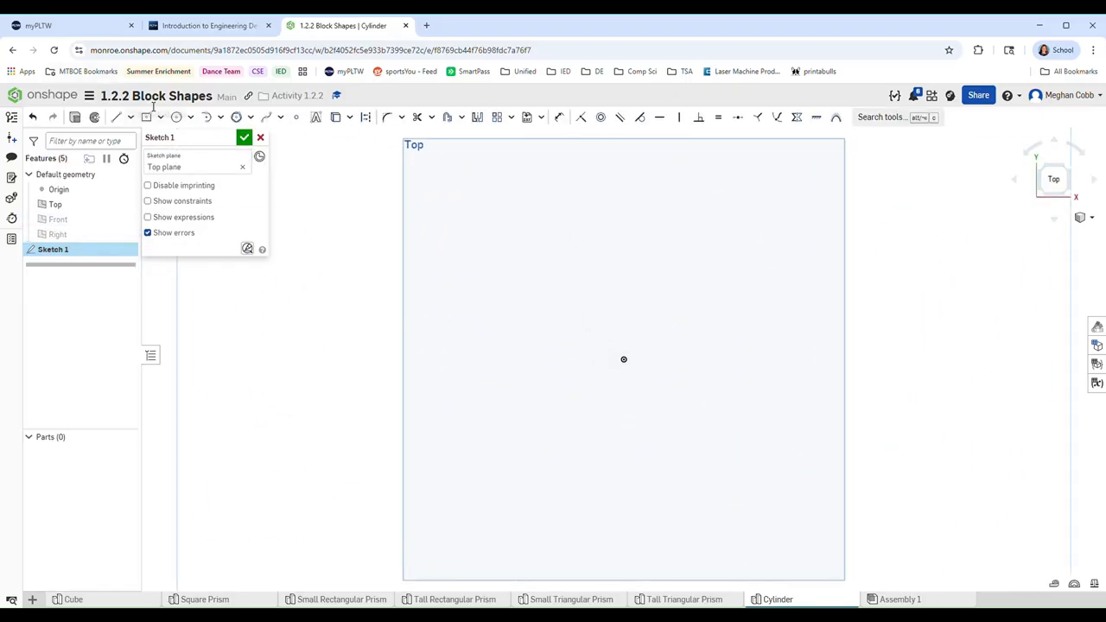
pyautogui.click(177, 118)
pyautogui.click(623, 359)
pyautogui.click(674, 295)
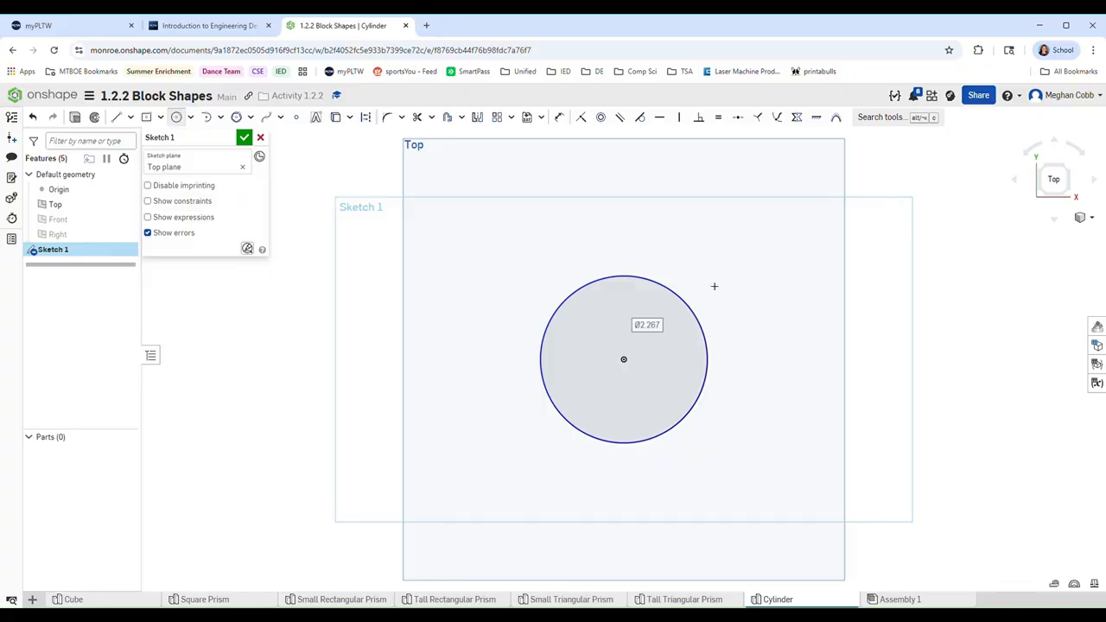
pyautogui.write('1.125')
pyautogui.press('Return')
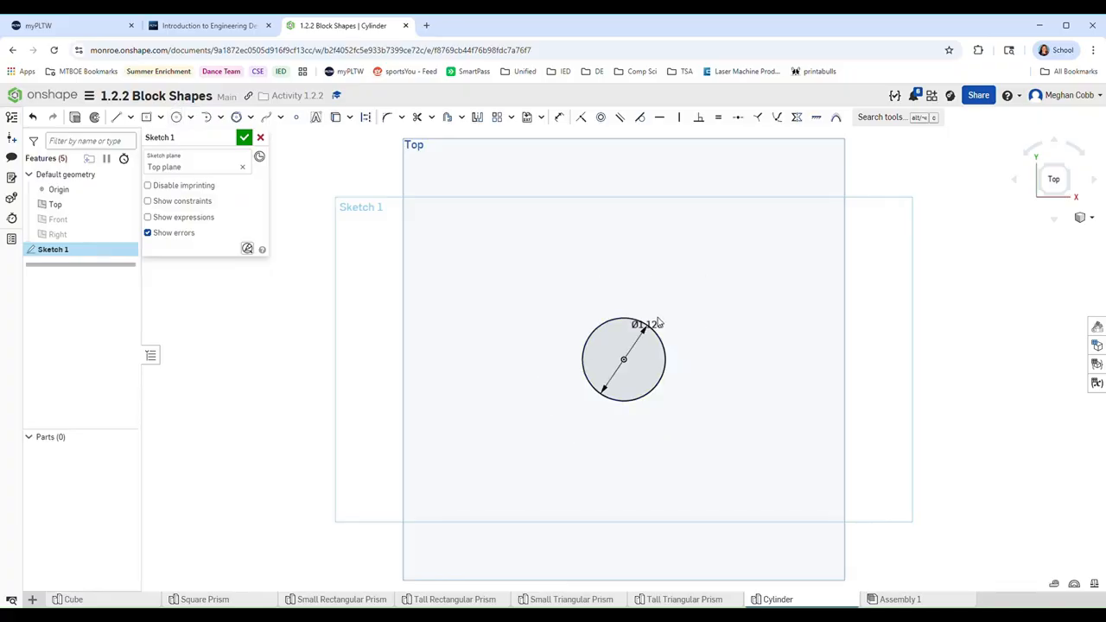
pyautogui.moveTo(662, 323)
pyautogui.mouseDown()
pyautogui.moveTo(702, 331)
pyautogui.moveTo(717, 297)
pyautogui.moveTo(699, 301)
pyautogui.mouseUp()
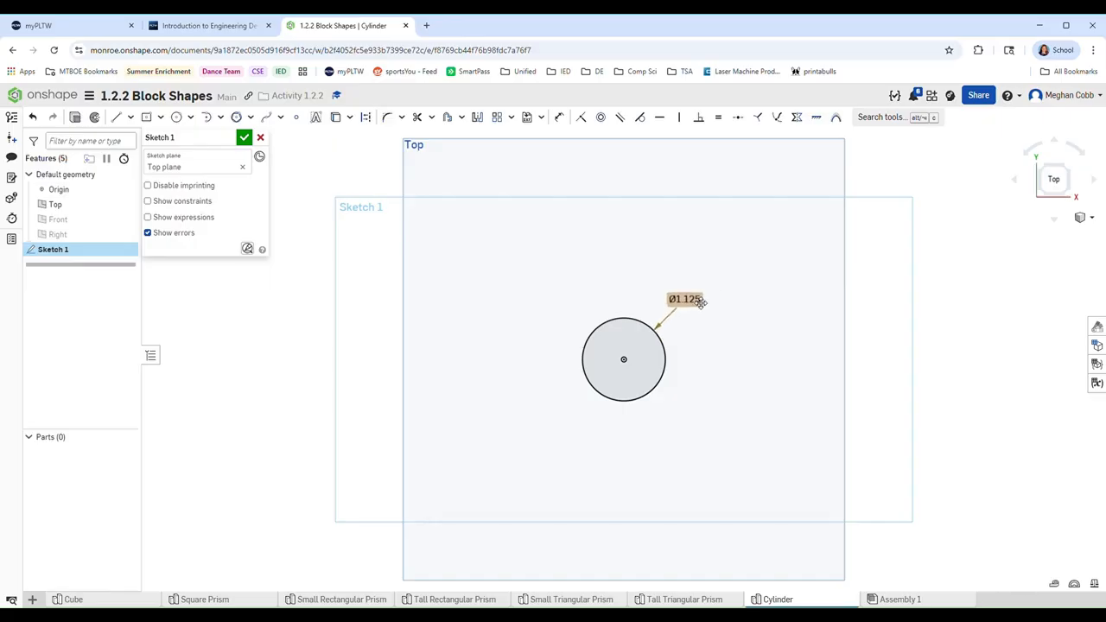
pyautogui.click(245, 138)
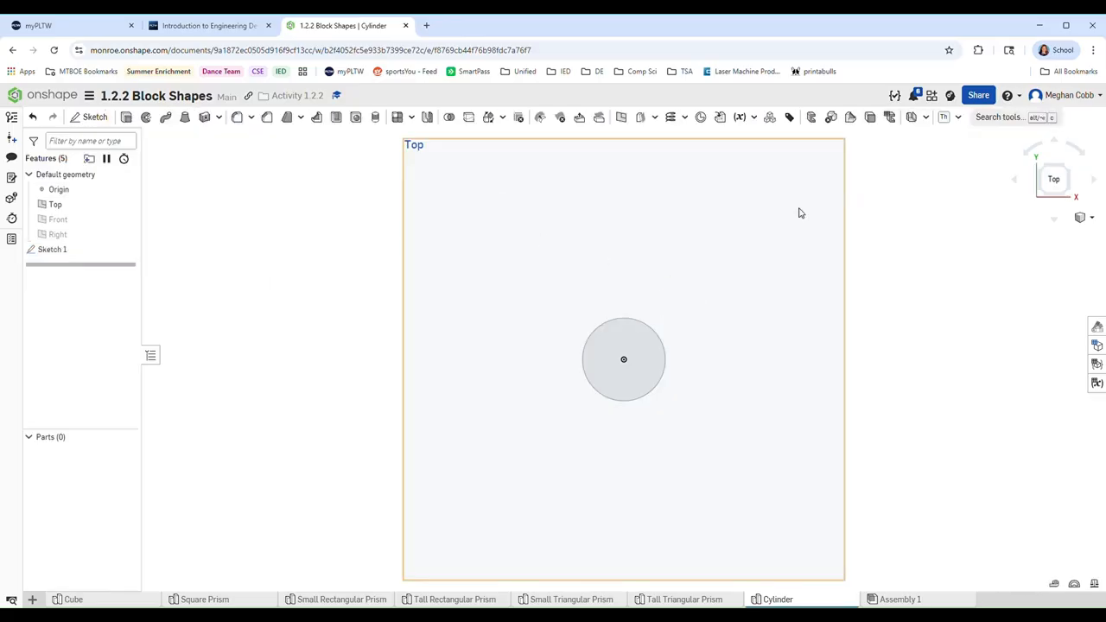
# Extrude the circle 2.375 in upward as a new solid and hide the Top plane
pyautogui.click(1085, 217)
pyautogui.click(1080, 258)
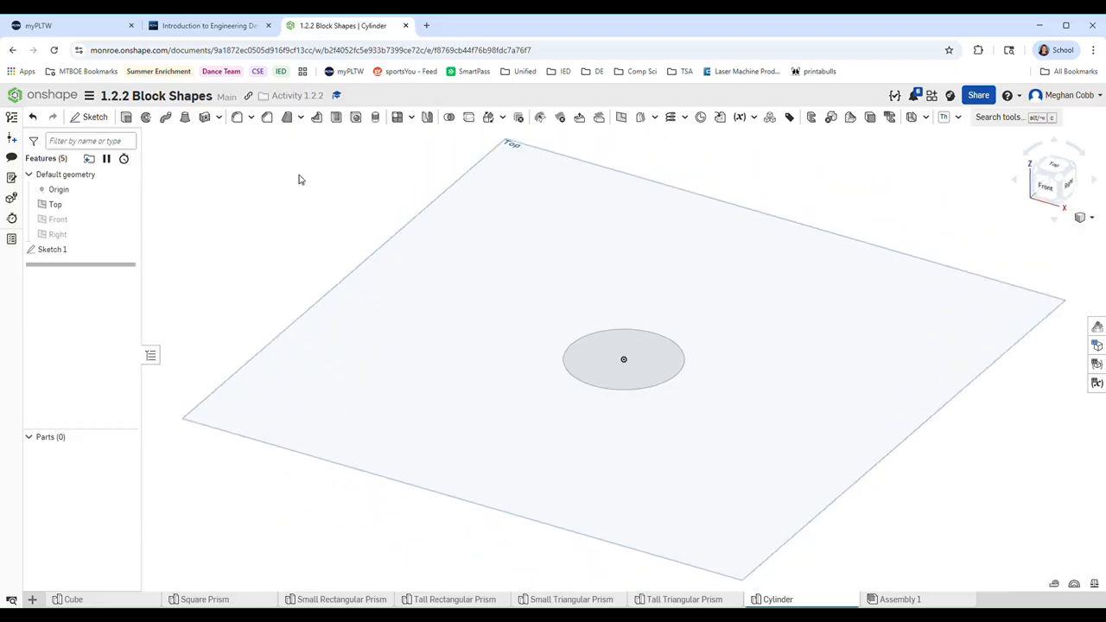
pyautogui.click(126, 117)
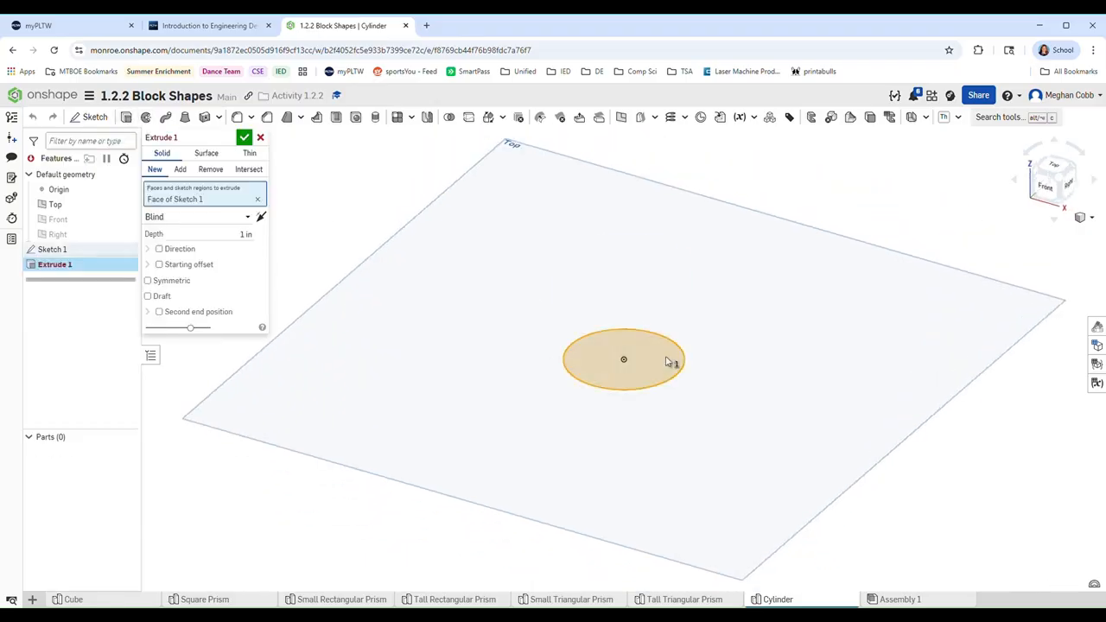
pyautogui.click(671, 361)
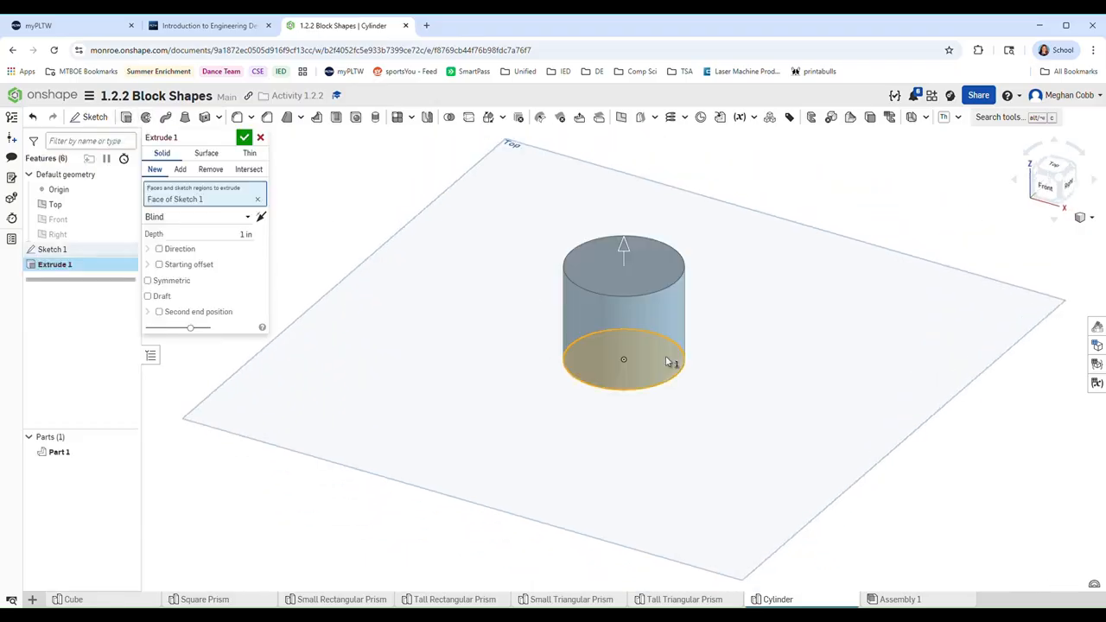
pyautogui.click(249, 235)
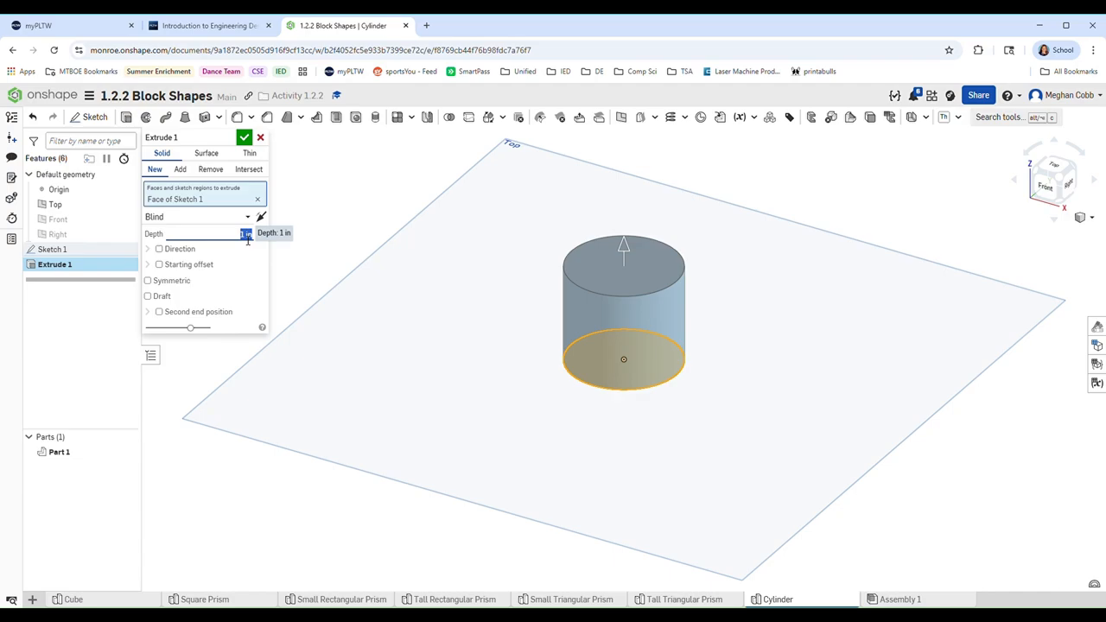
pyautogui.write('2.375')
pyautogui.click(244, 137)
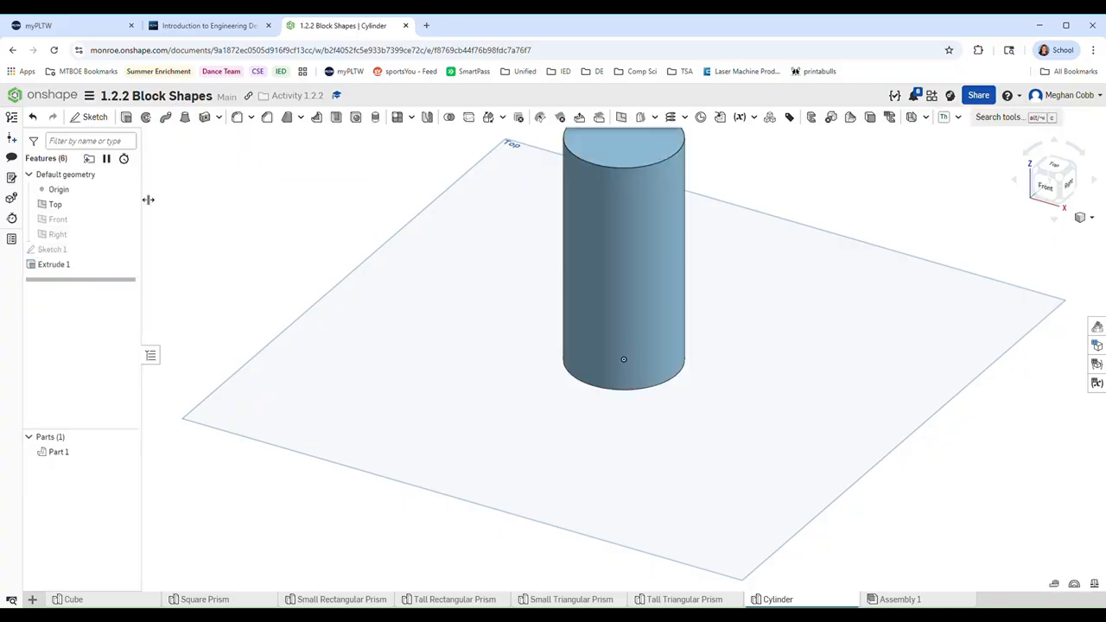
pyautogui.click(127, 204)
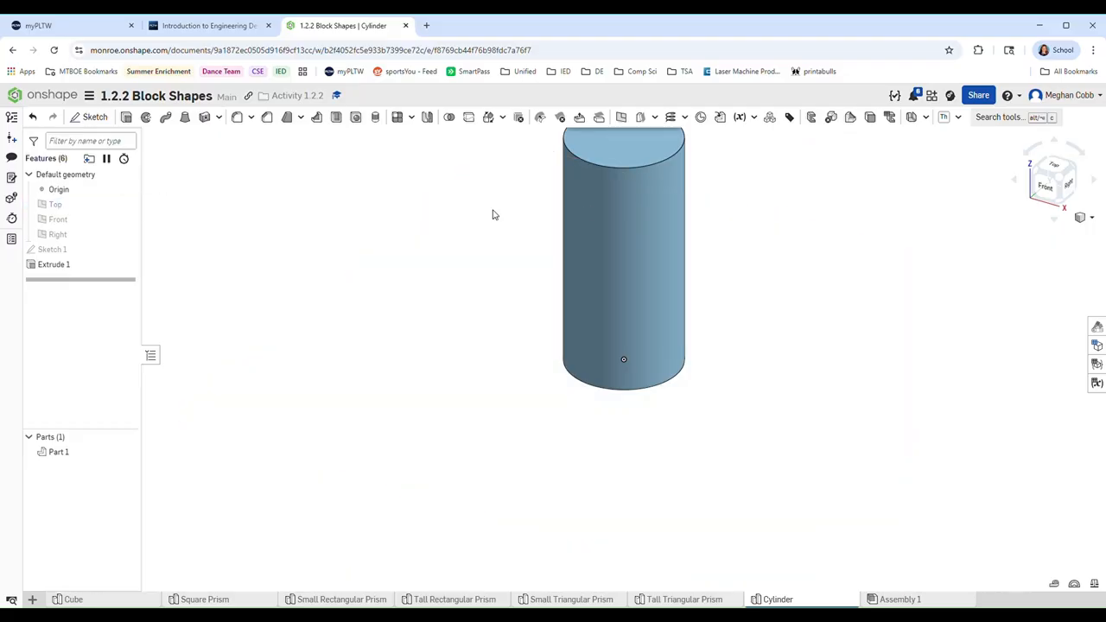
pyautogui.click(1080, 217)
pyautogui.click(1079, 242)
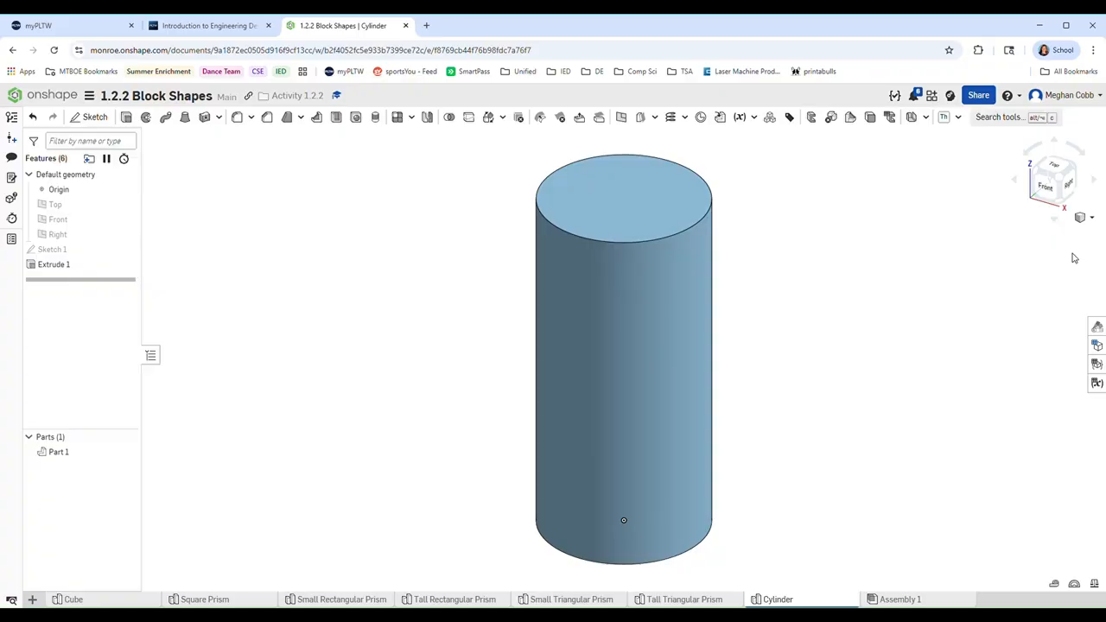
# Create another part studio and rename it Arc
pyautogui.click(32, 599)
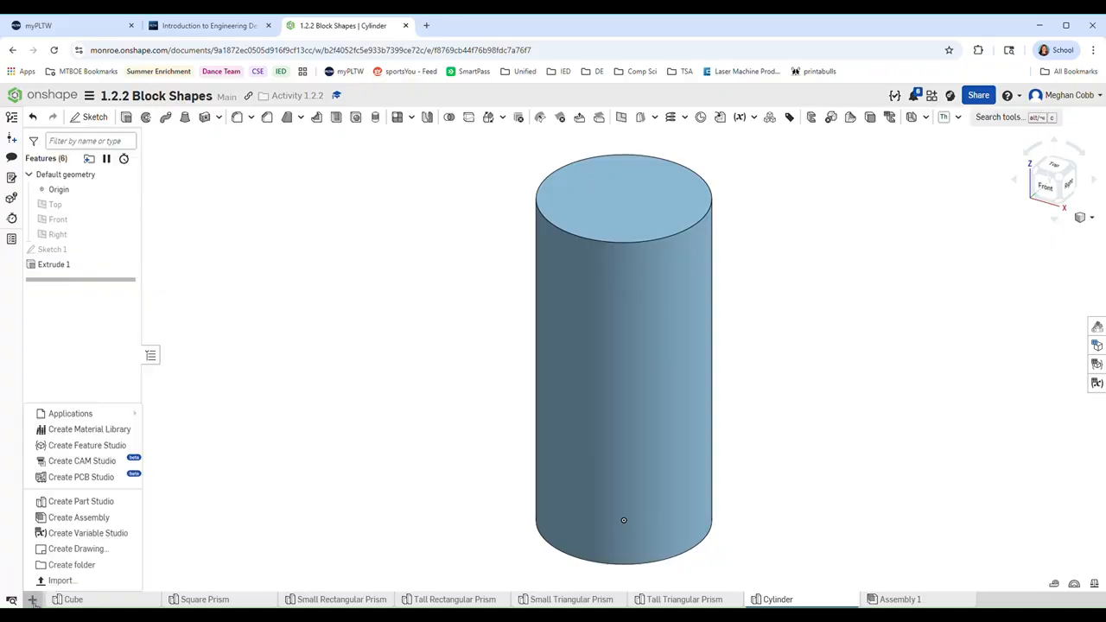
pyautogui.click(80, 502)
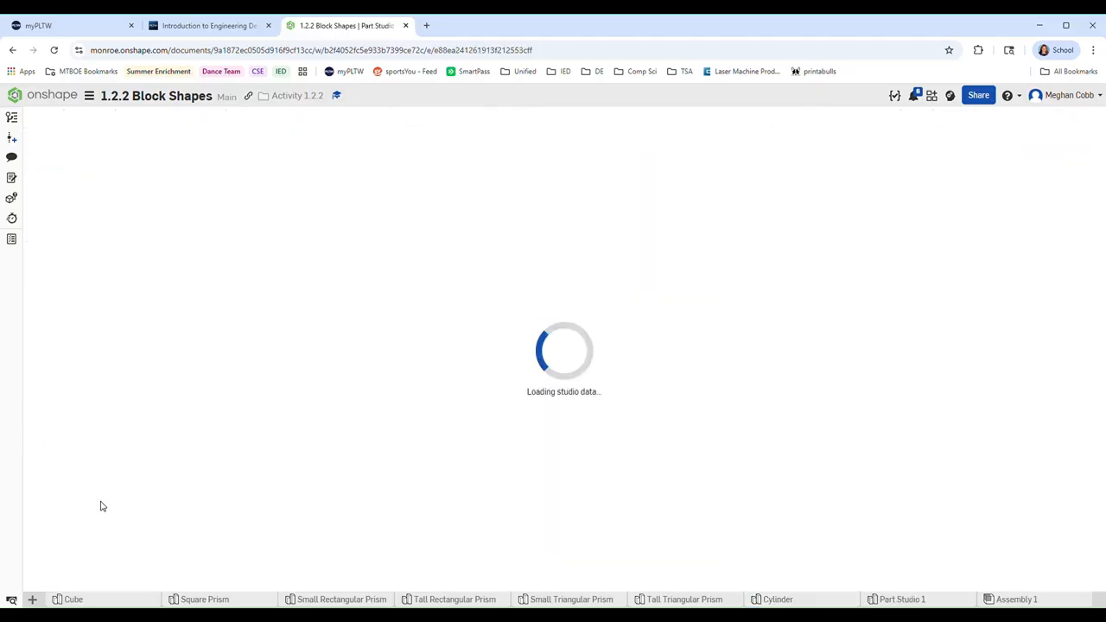
pyautogui.rightClick(906, 600)
pyautogui.click(884, 500)
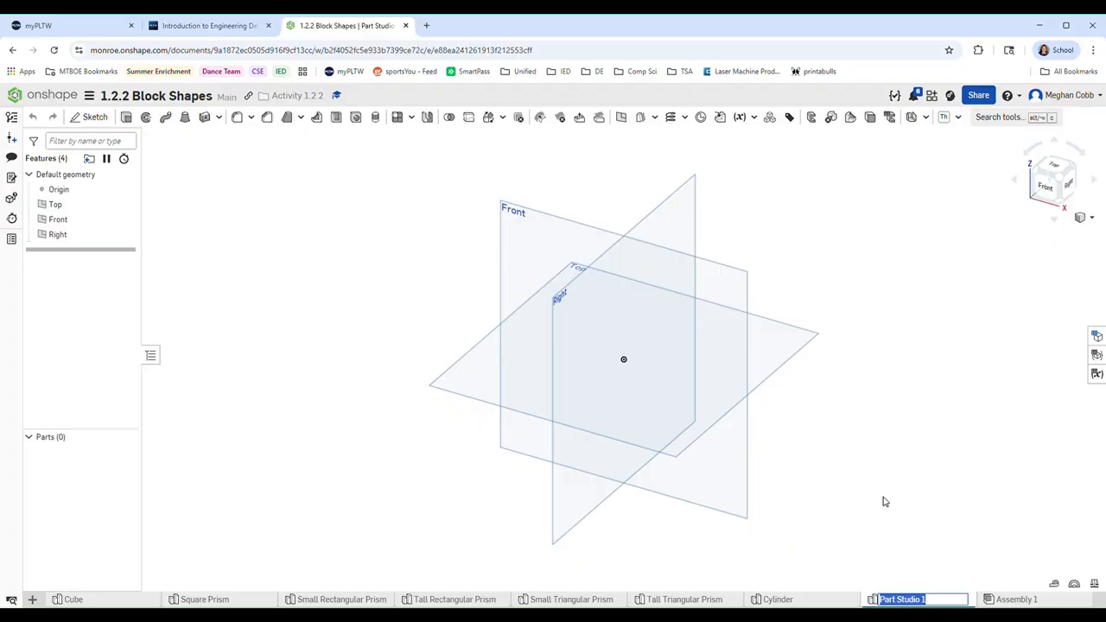
pyautogui.write('Arc')
pyautogui.press('Return')
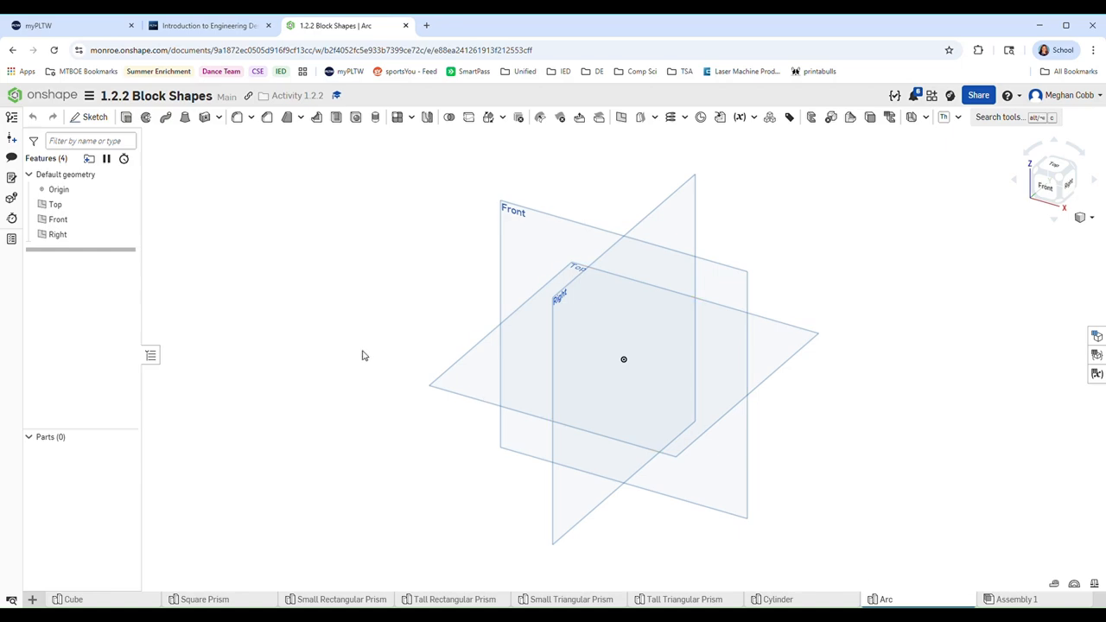
pyautogui.scroll(2, 366, 356)
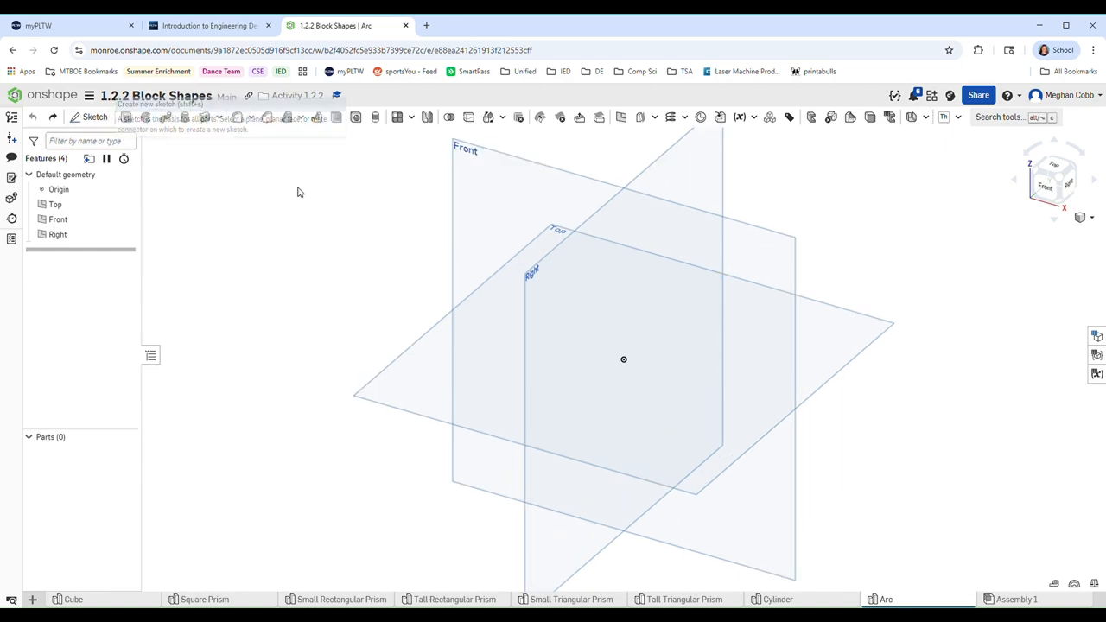
# Start a sketch on the Front plane, view it straight on, and hide the Top and Right planes
pyautogui.click(91, 118)
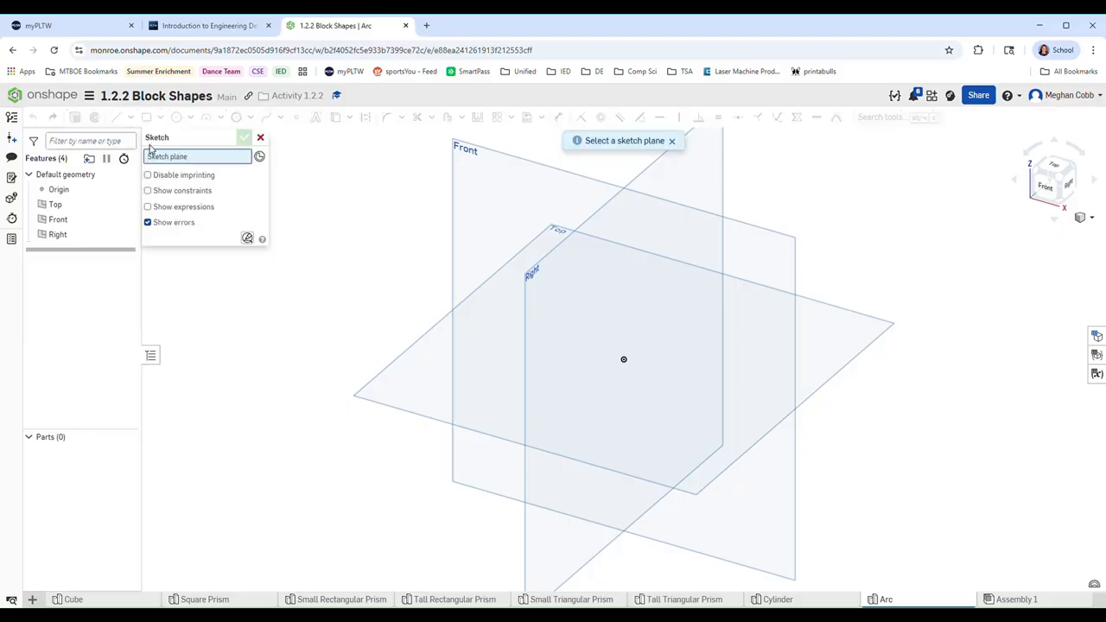
pyautogui.click(514, 189)
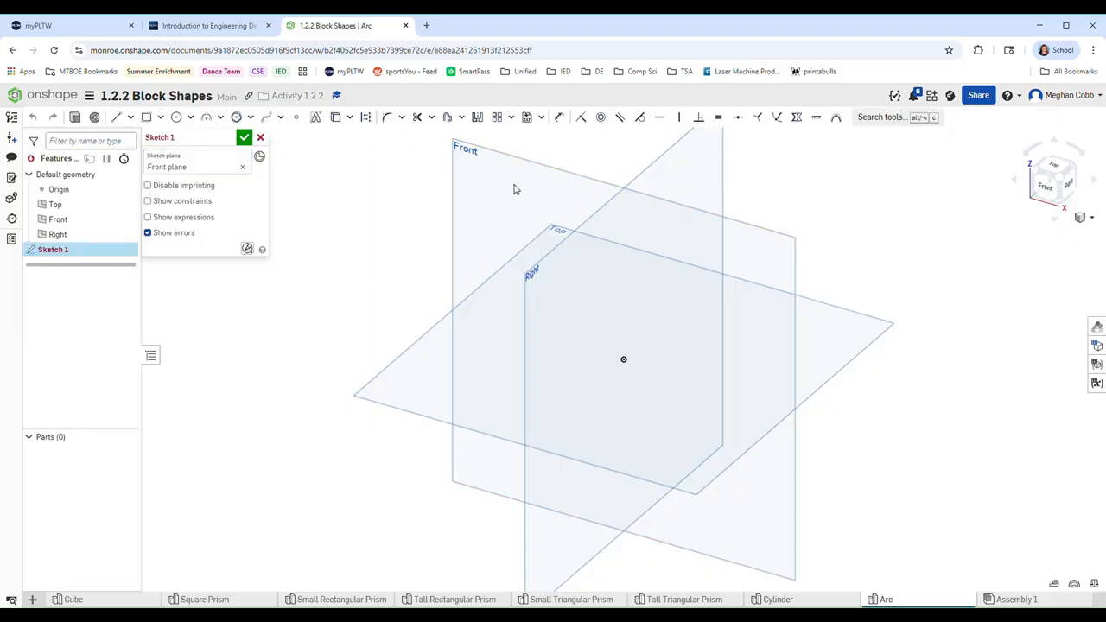
pyautogui.press('n')
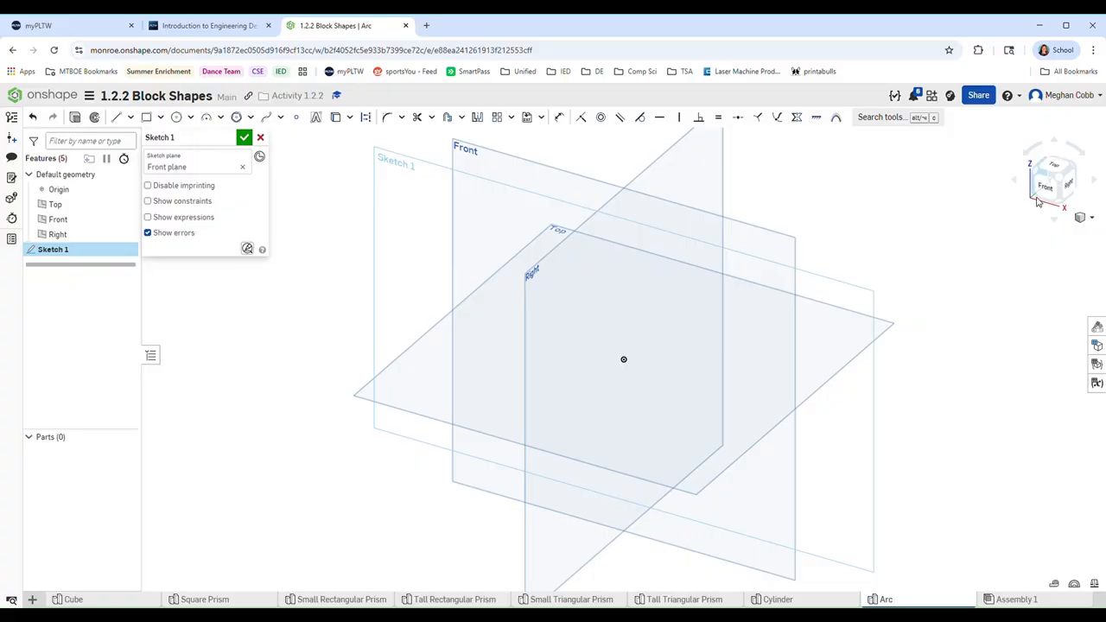
pyautogui.click(126, 204)
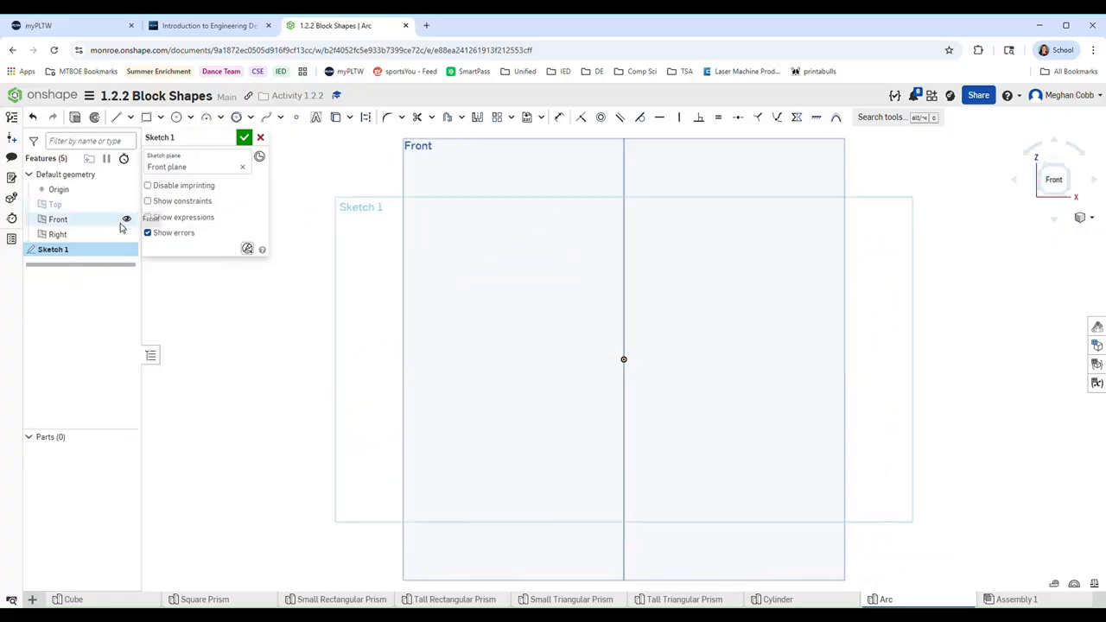
pyautogui.click(126, 234)
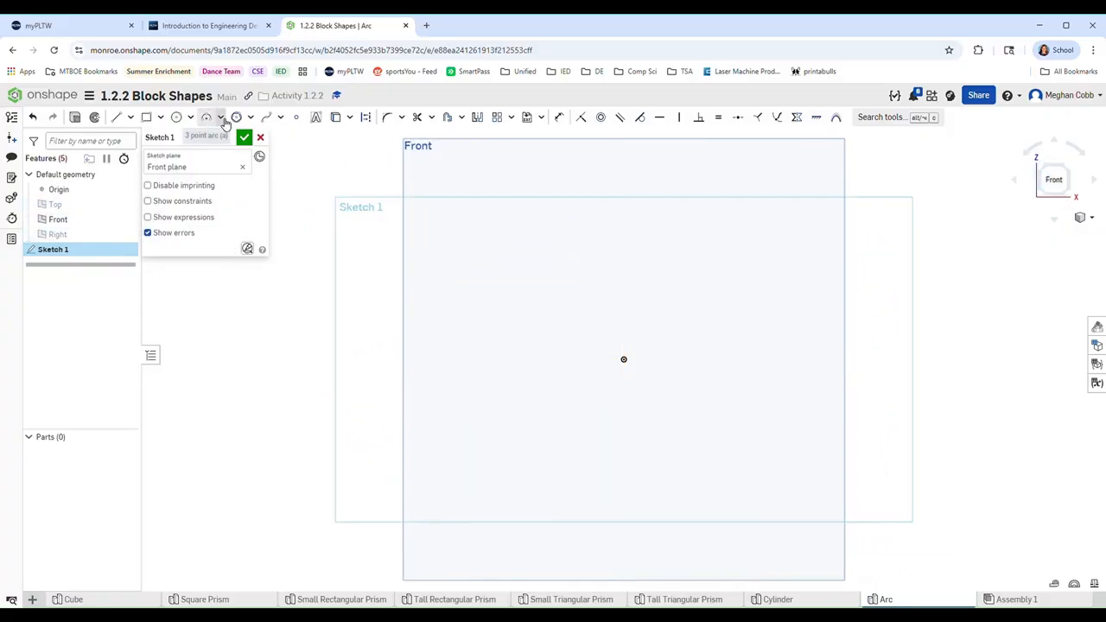
# Sketch an upward three-point arc of about 1.22 in radius spanning both sides of the origin
pyautogui.click(220, 118)
pyautogui.click(229, 136)
pyautogui.click(623, 359)
pyautogui.click(551, 360)
pyautogui.click(721, 360)
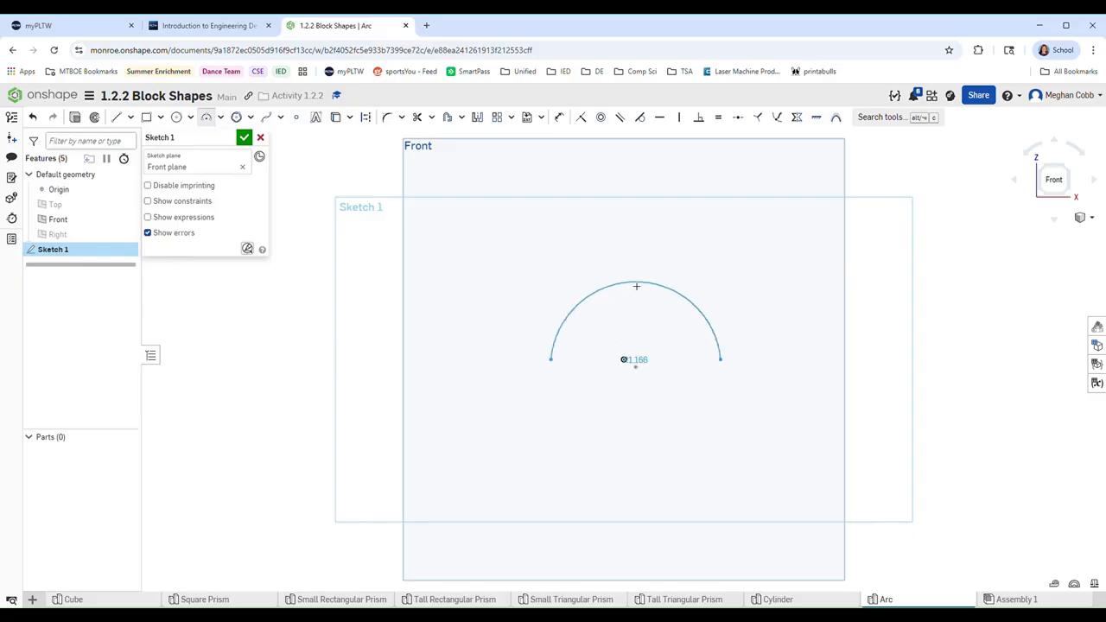
pyautogui.moveTo(636, 286); pyautogui.dragTo(639, 302)
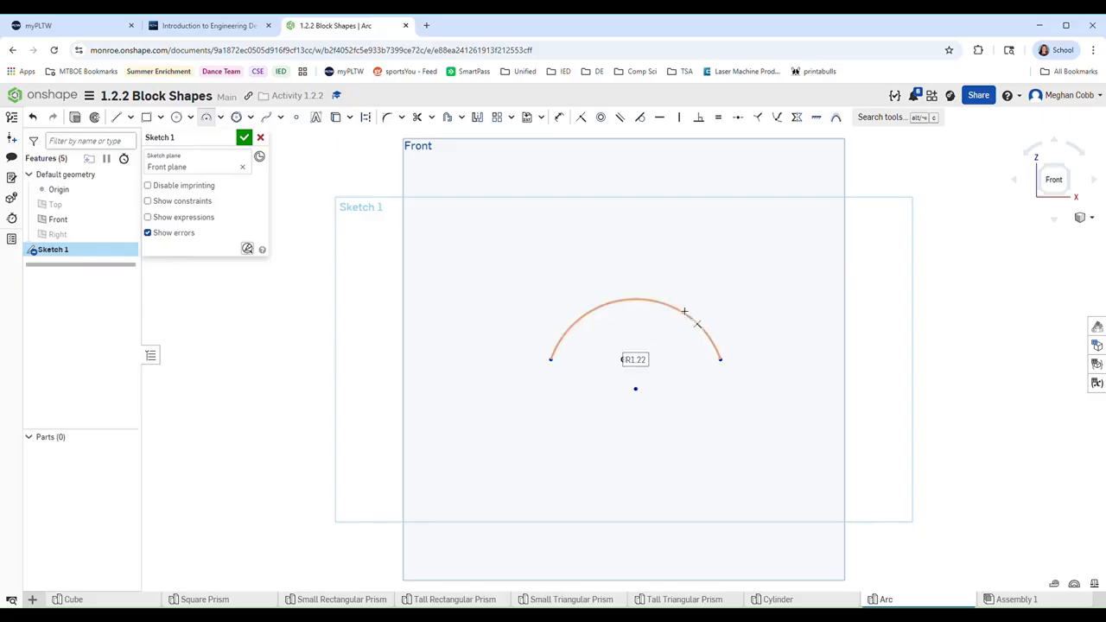
# Close the arc with a horizontal line about 2.3 in long between its endpoints and finish the sketch
pyautogui.click(118, 119)
pyautogui.click(552, 360)
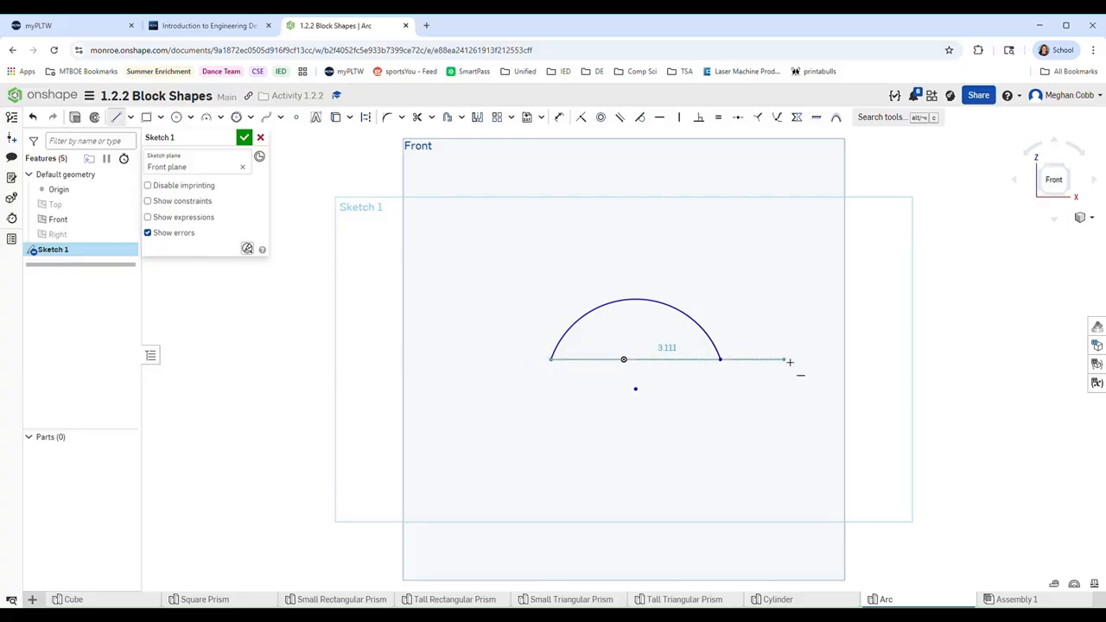
pyautogui.click(722, 361)
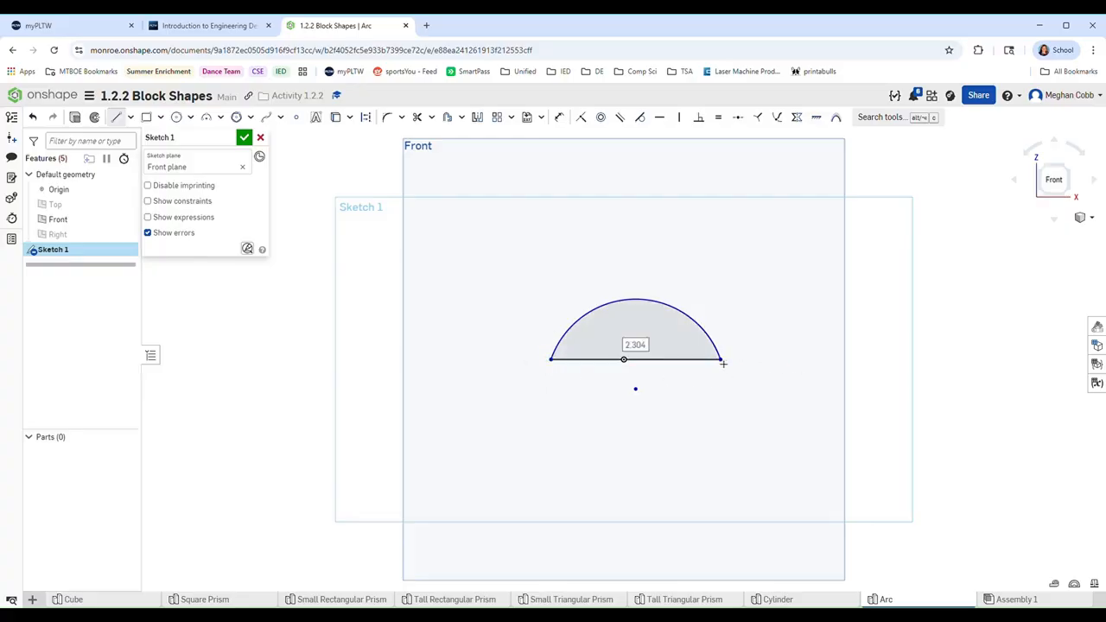
pyautogui.press('Escape')
pyautogui.click(244, 137)
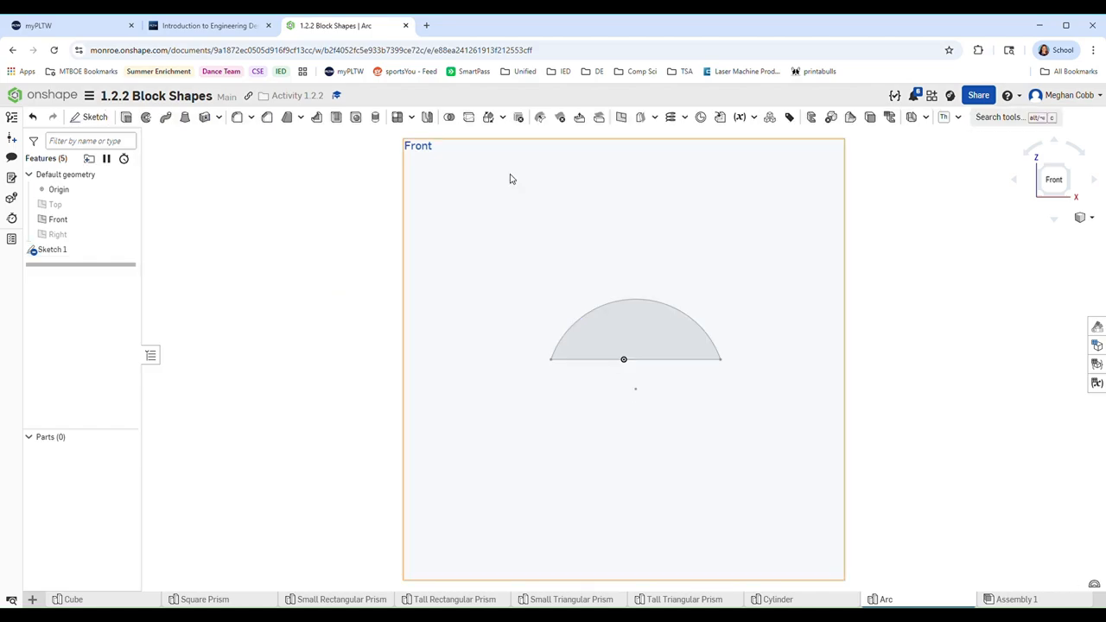
# Extrude the closed arc region 1 in as a new solid
pyautogui.click(1090, 218)
pyautogui.click(1069, 250)
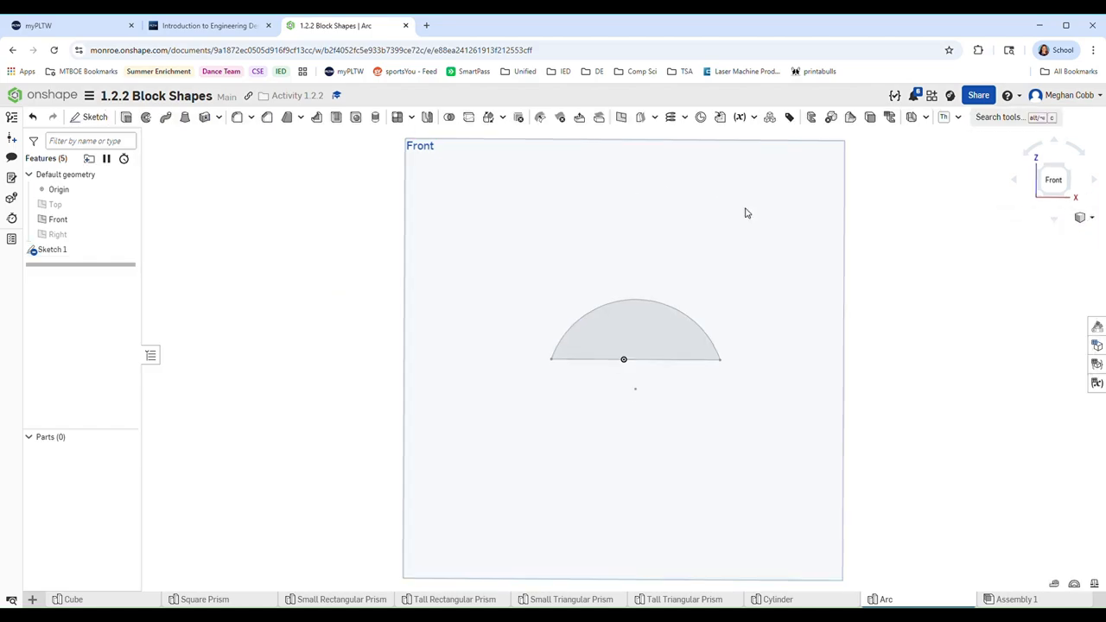
pyautogui.click(126, 117)
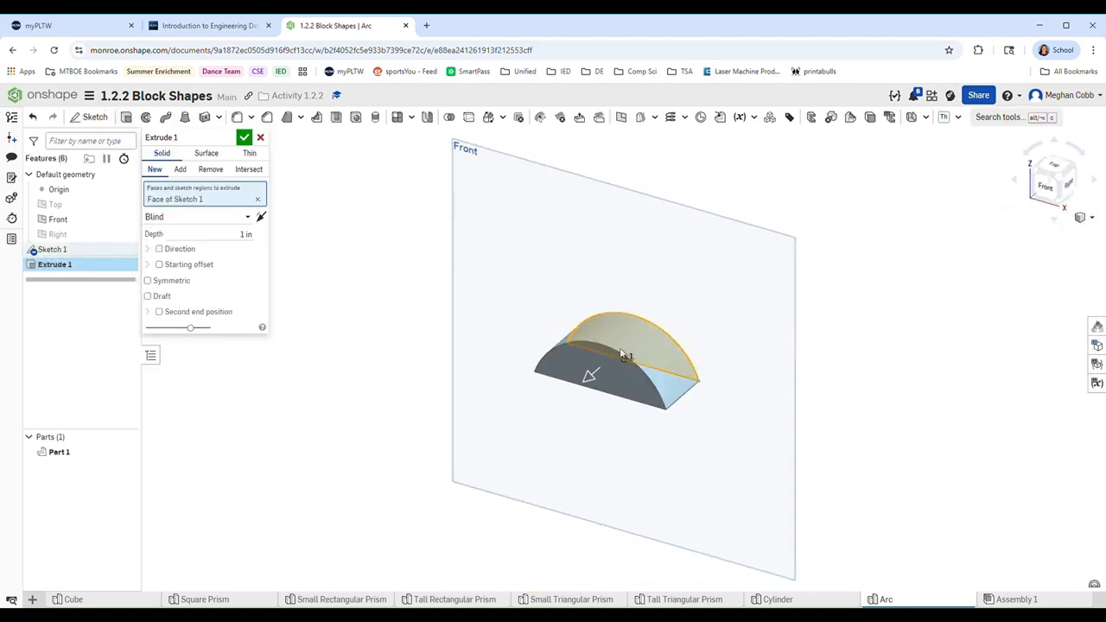
pyautogui.click(245, 234)
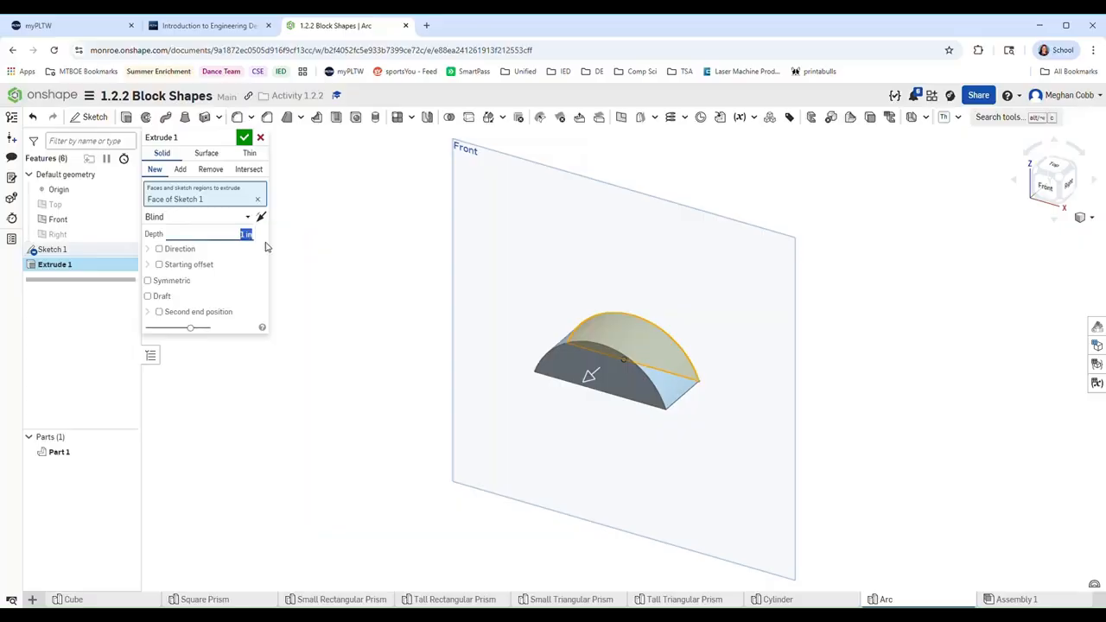
pyautogui.click(245, 138)
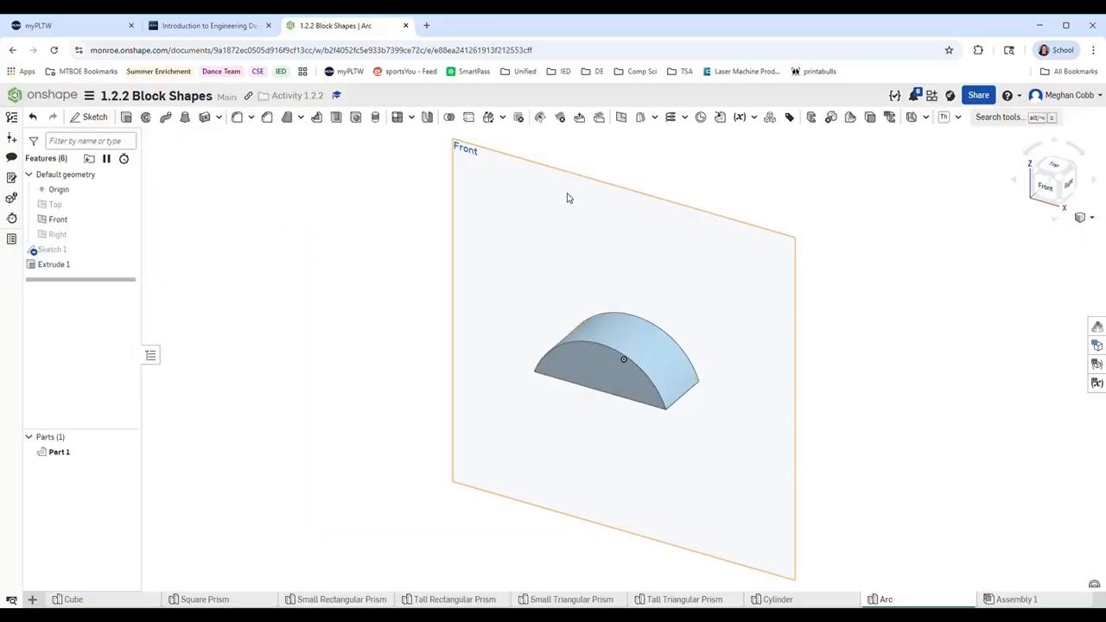
# Undo the extrusion, the arc sketch and the plane hiding, back to the empty part studio
pyautogui.click(34, 119)
pyautogui.click(33, 118)
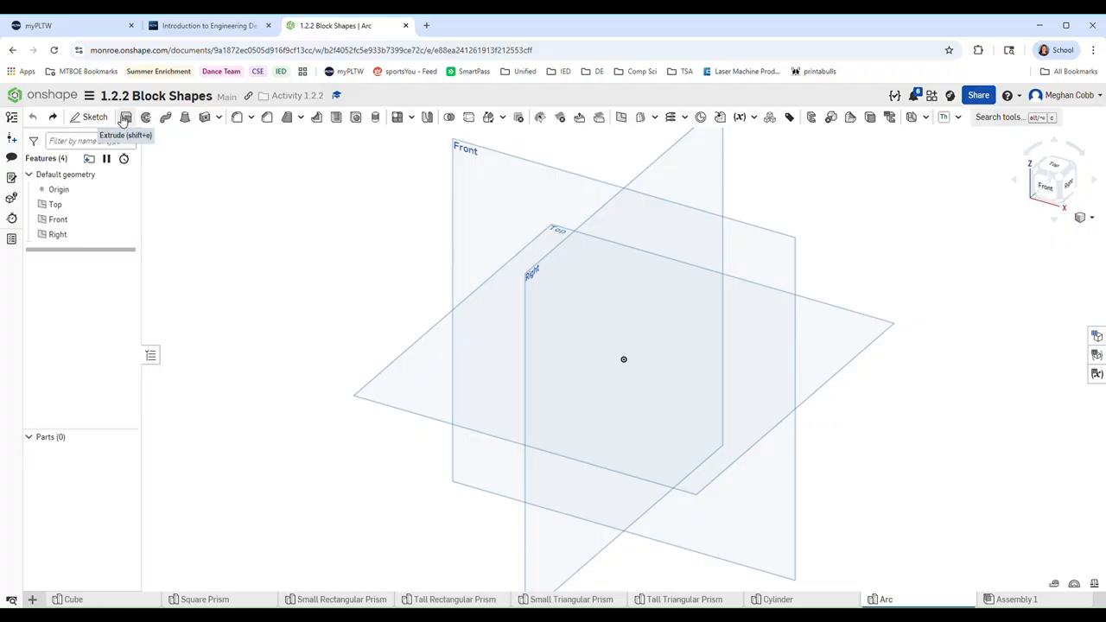
# Start a new sketch on the Front plane, hide the Top and Right planes, and face the Front view
pyautogui.click(90, 116)
pyautogui.click(527, 176)
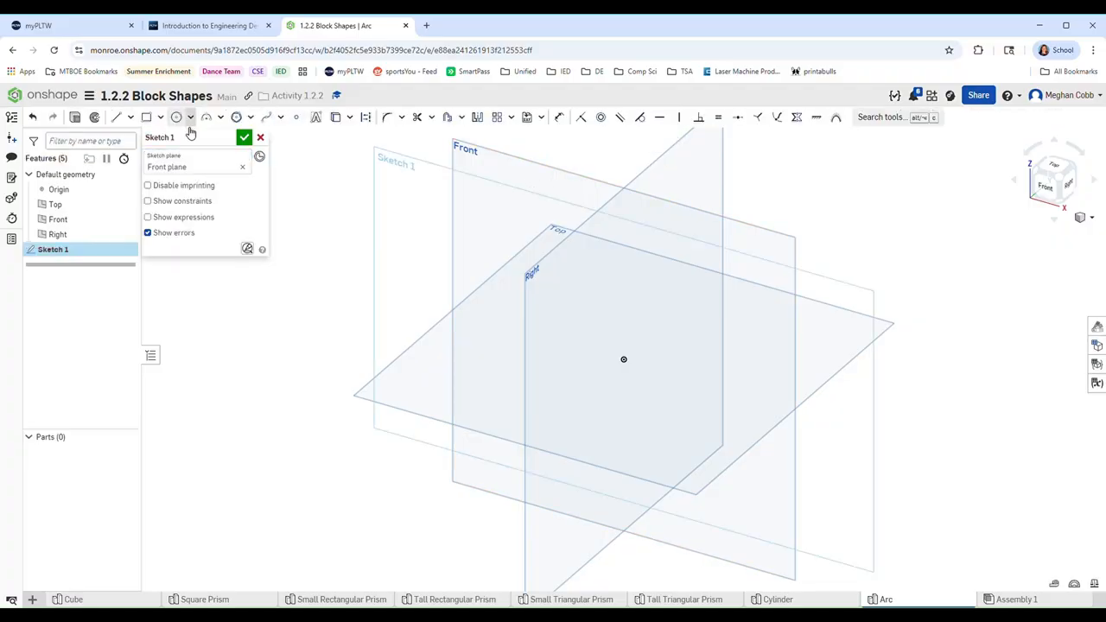
pyautogui.click(126, 204)
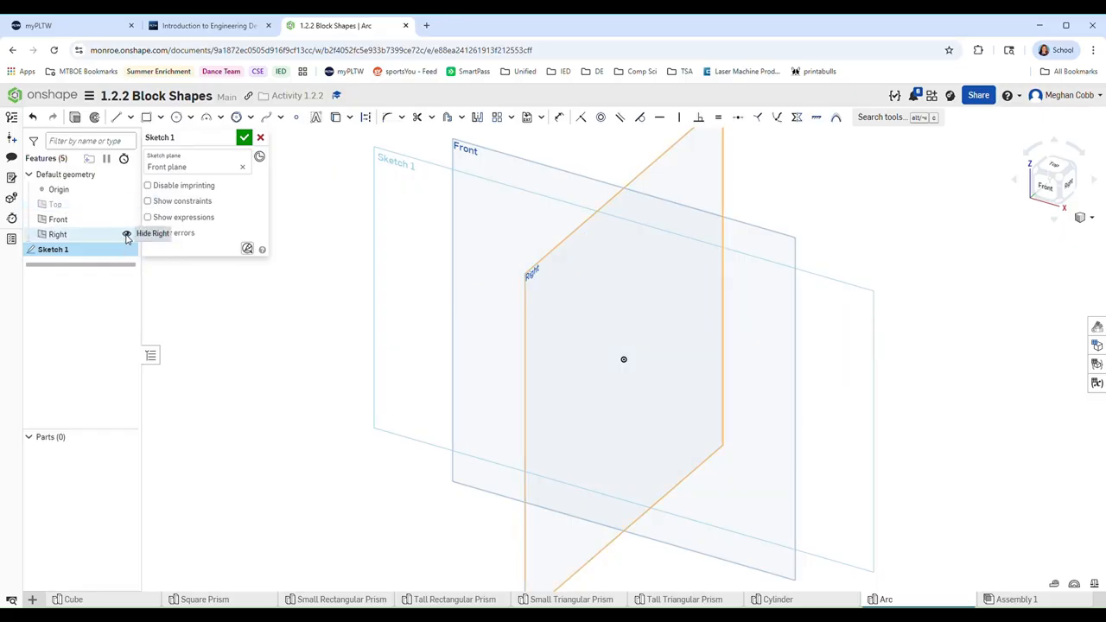
pyautogui.click(127, 234)
pyautogui.click(1049, 194)
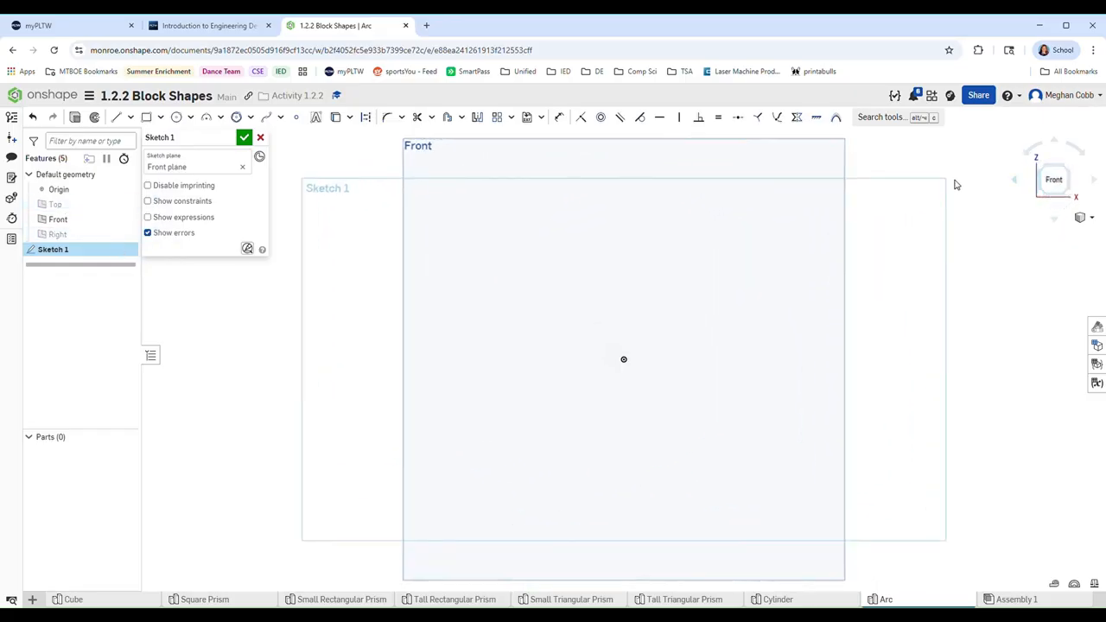
# Draw a circle 1.25 in in diameter centred on the origin and place its dimension outside the circle
pyautogui.click(180, 121)
pyautogui.click(624, 360)
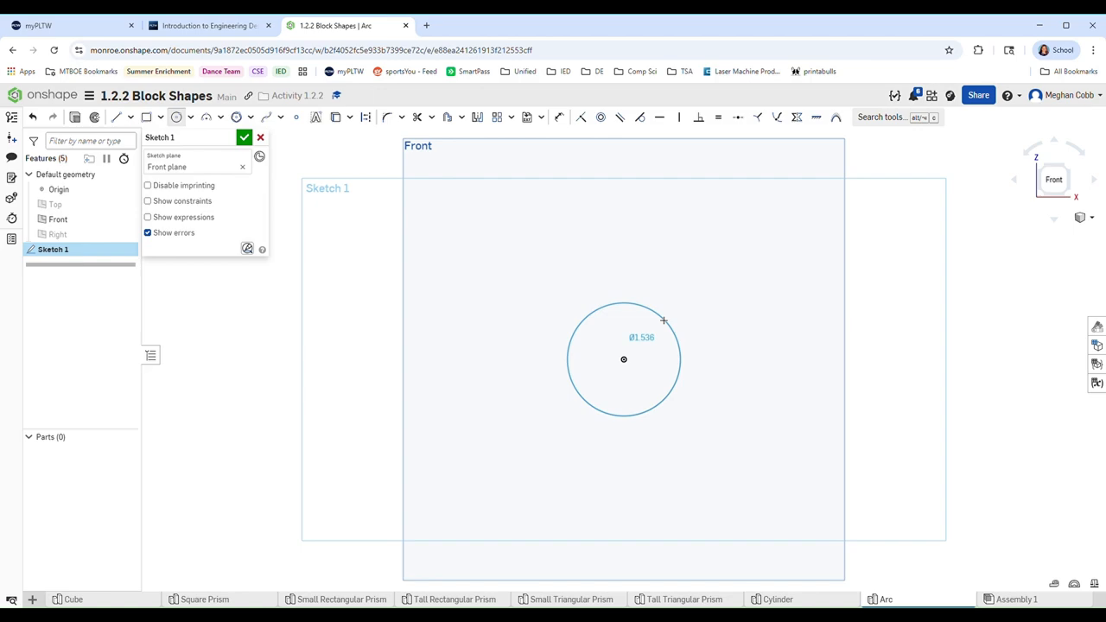
pyautogui.click(663, 321)
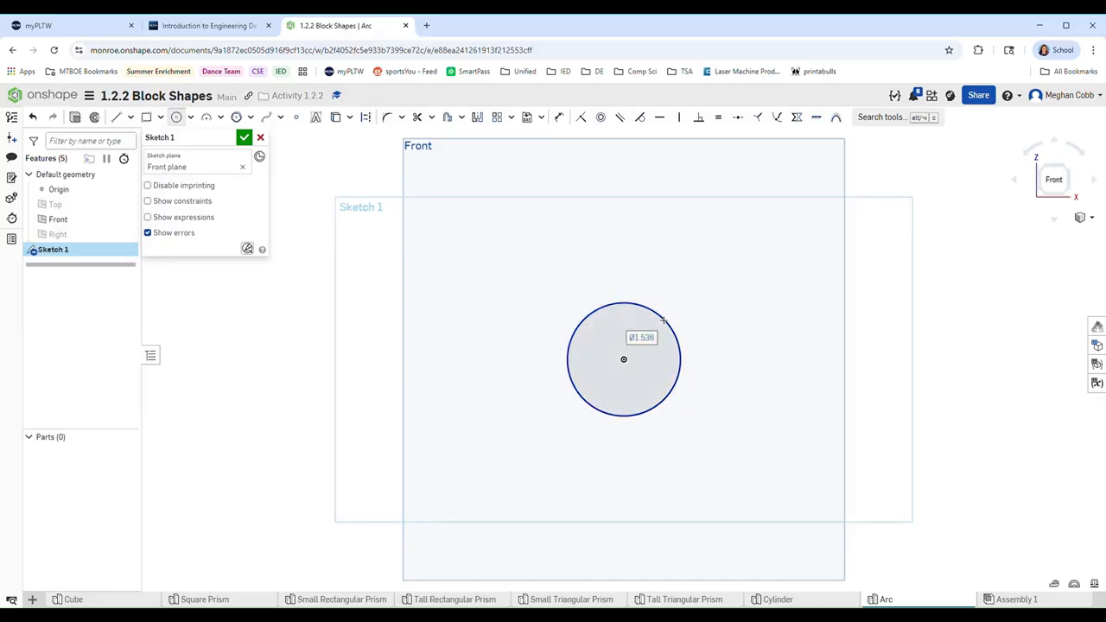
pyautogui.write('1.2')
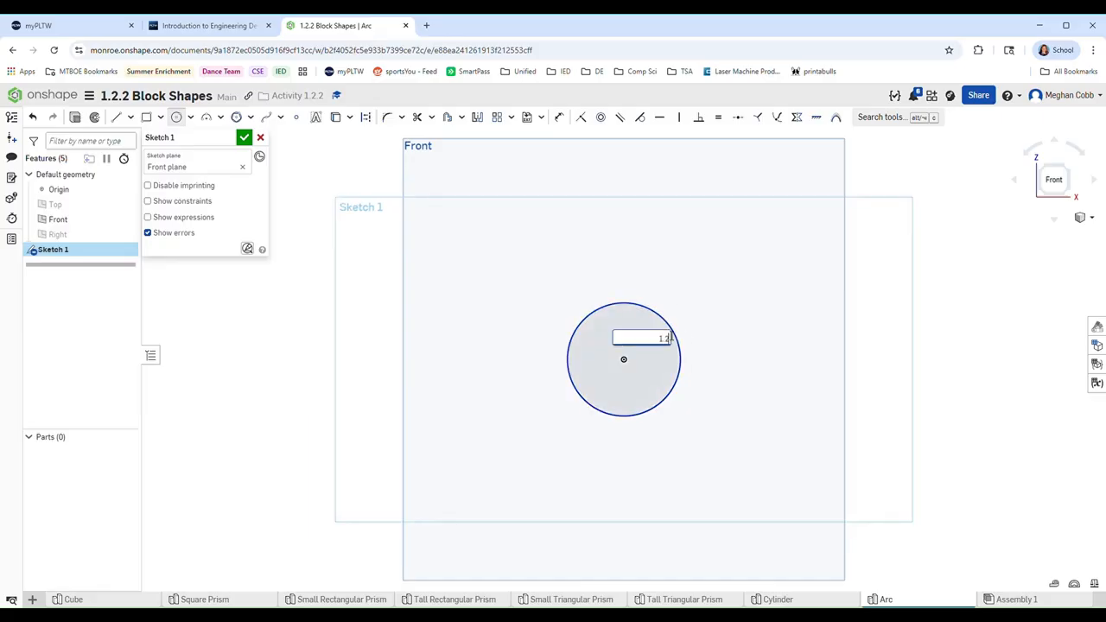
pyautogui.write('5')
pyautogui.press('Return')
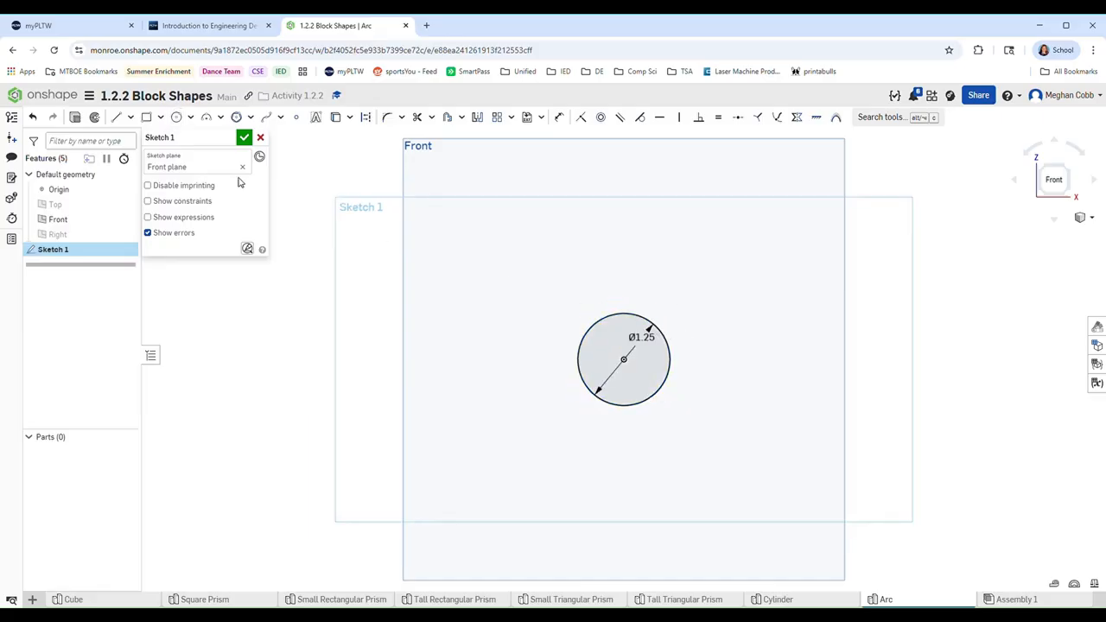
pyautogui.moveTo(642, 337); pyautogui.dragTo(668, 309)
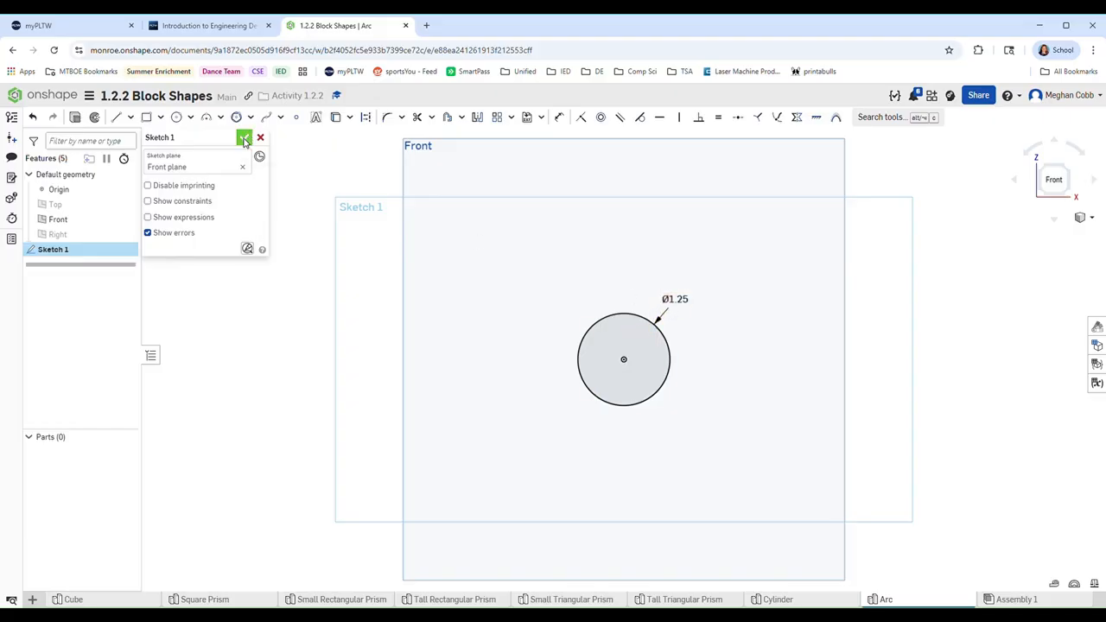
# Draw a rectangle about 1.98 by 0.71 in over the circle's lower half, its upper edge through the origin, and finish the sketch
pyautogui.click(148, 119)
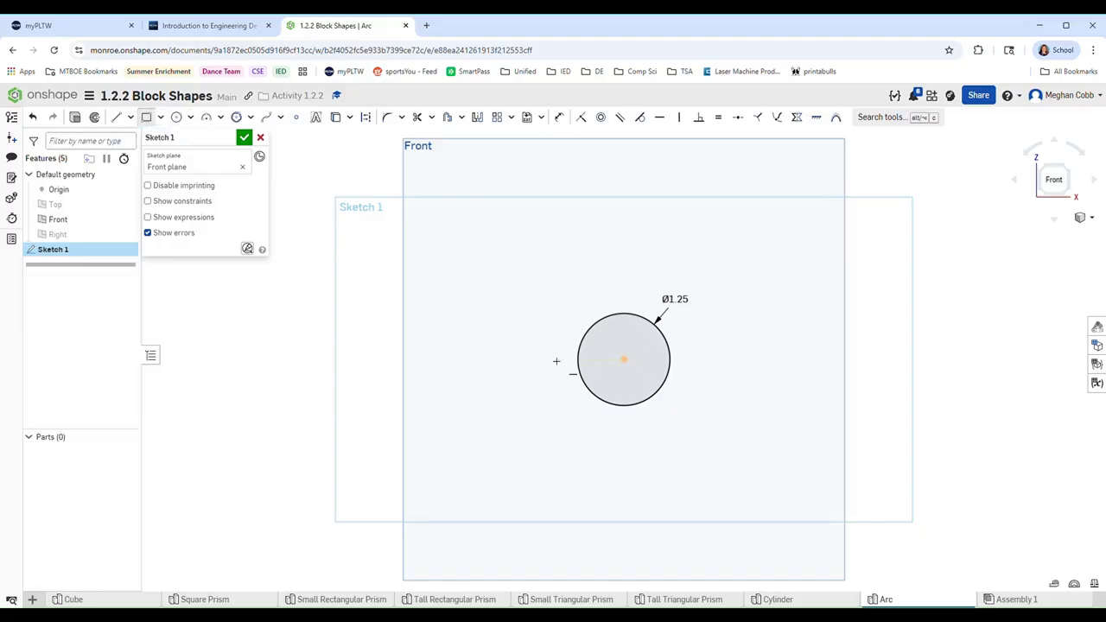
pyautogui.click(553, 360)
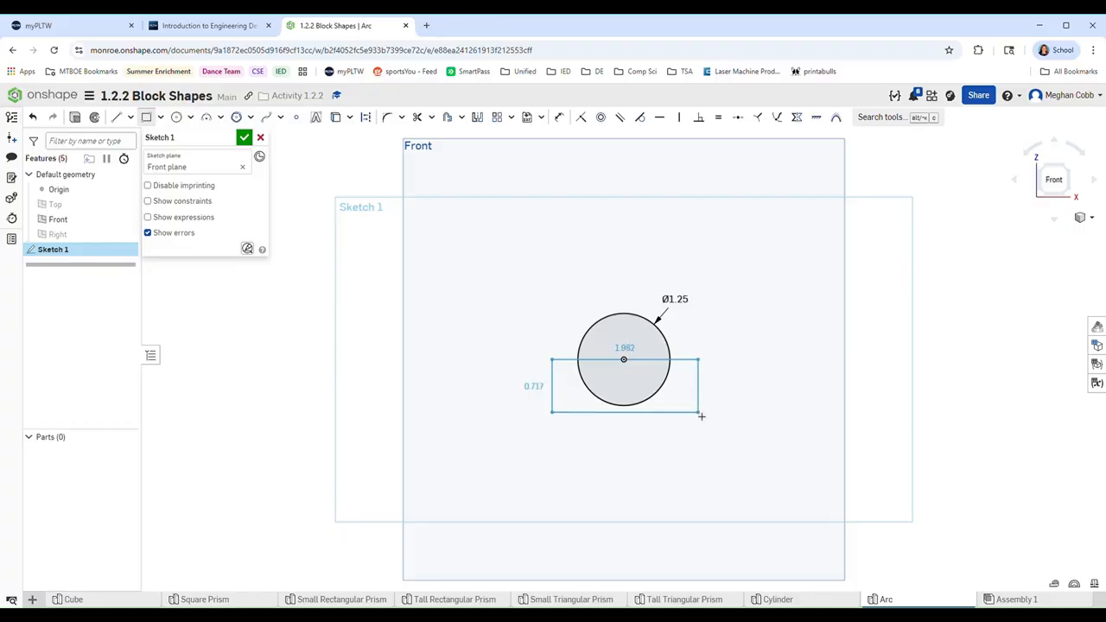
pyautogui.click(701, 415)
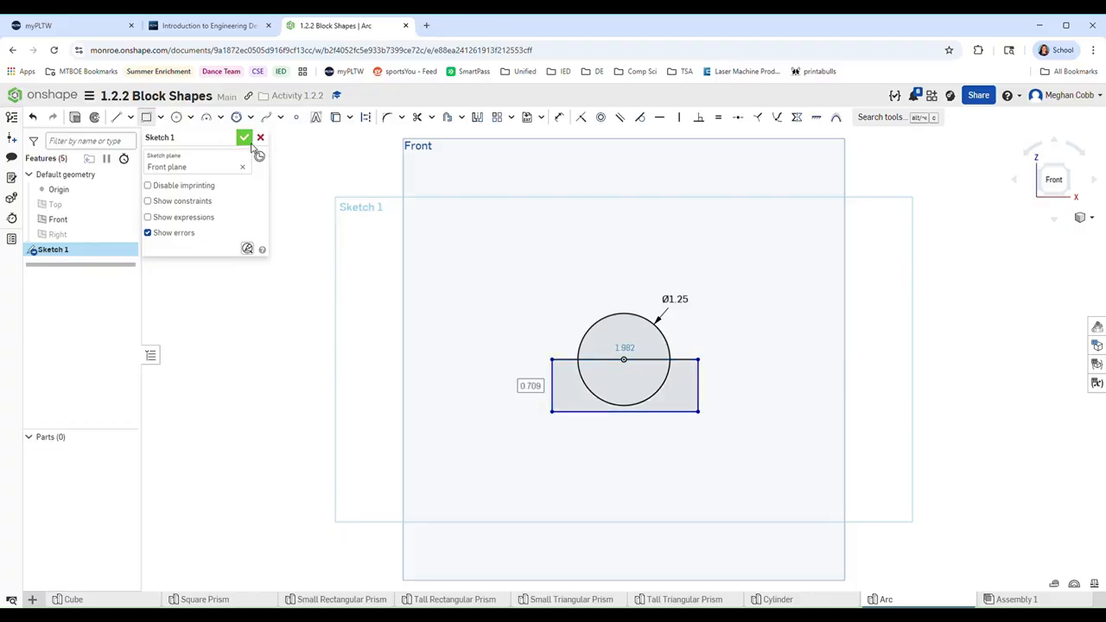
pyautogui.click(244, 137)
# Extrude only the circle's upper half 1.125 in as a new solid
pyautogui.click(1091, 217)
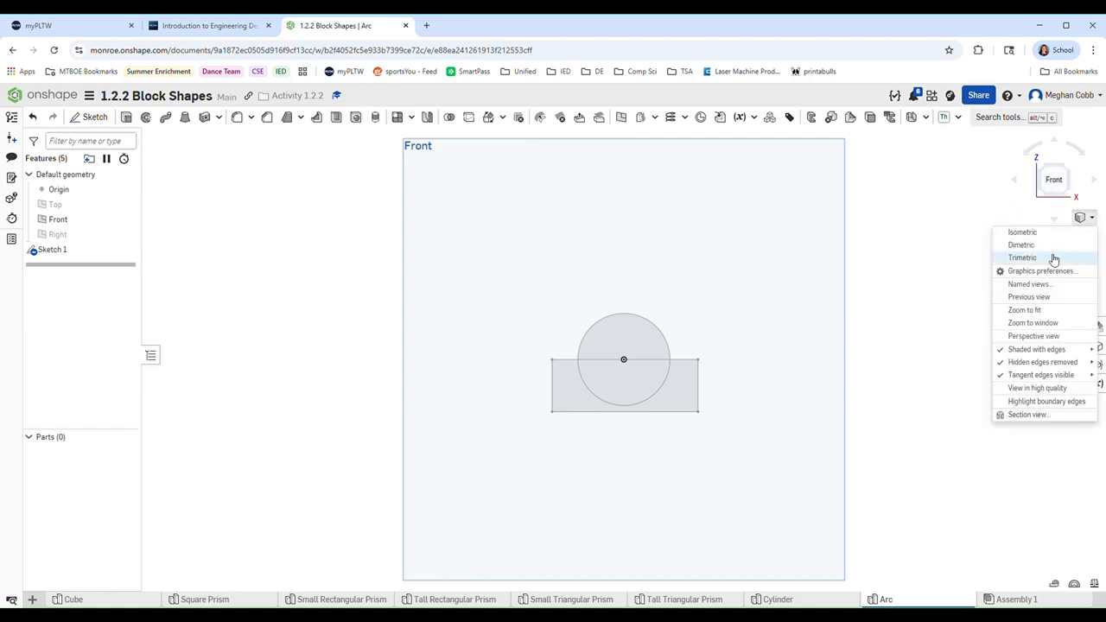
pyautogui.click(1052, 258)
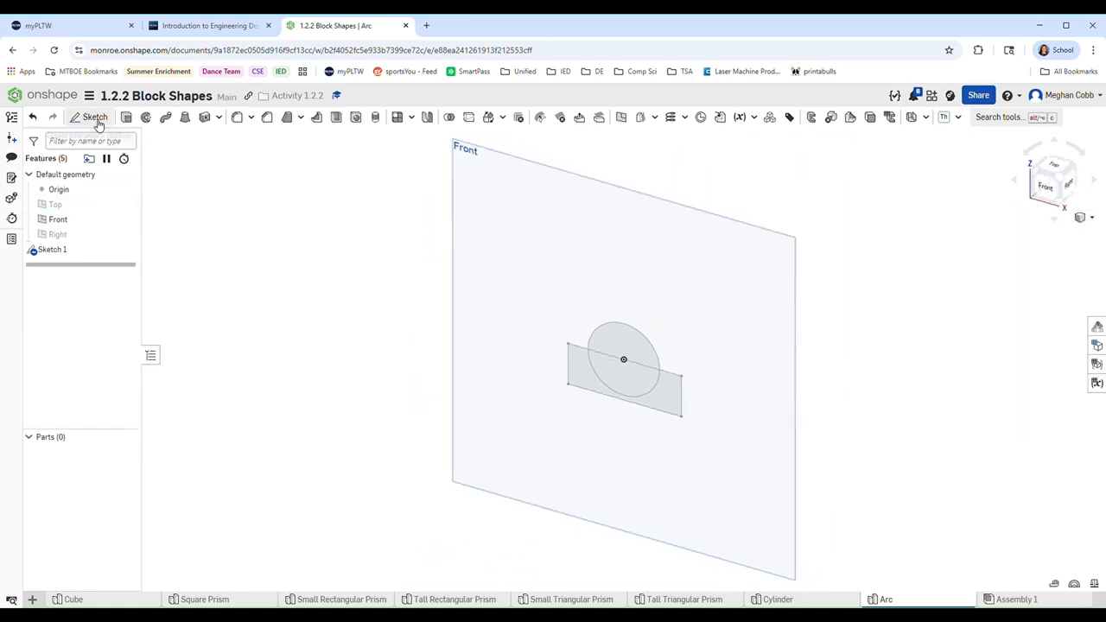
pyautogui.click(126, 117)
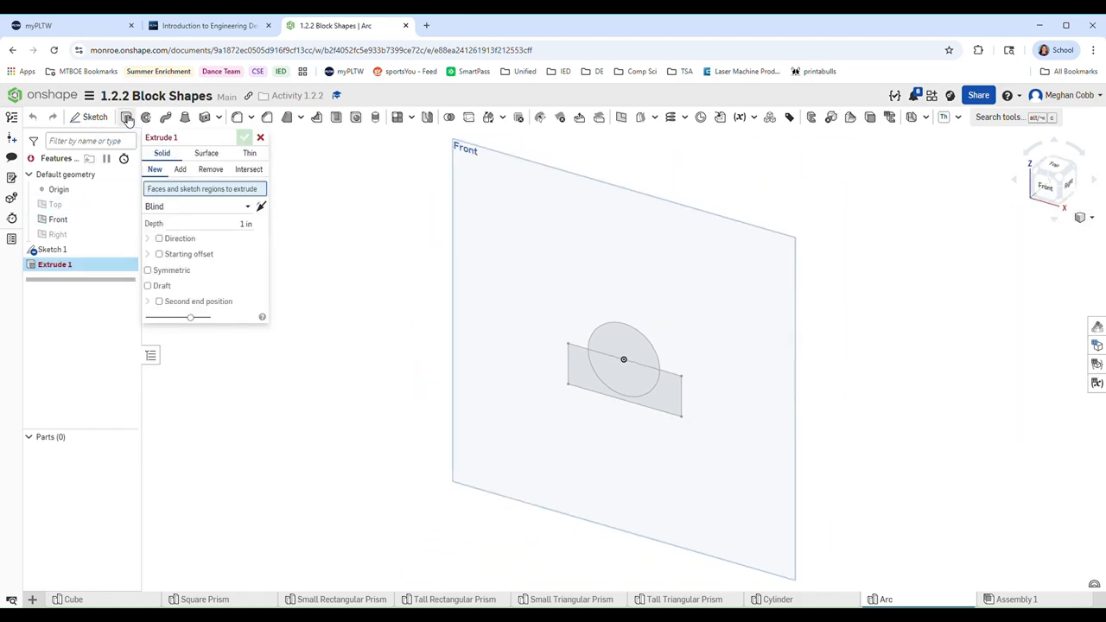
pyautogui.click(615, 338)
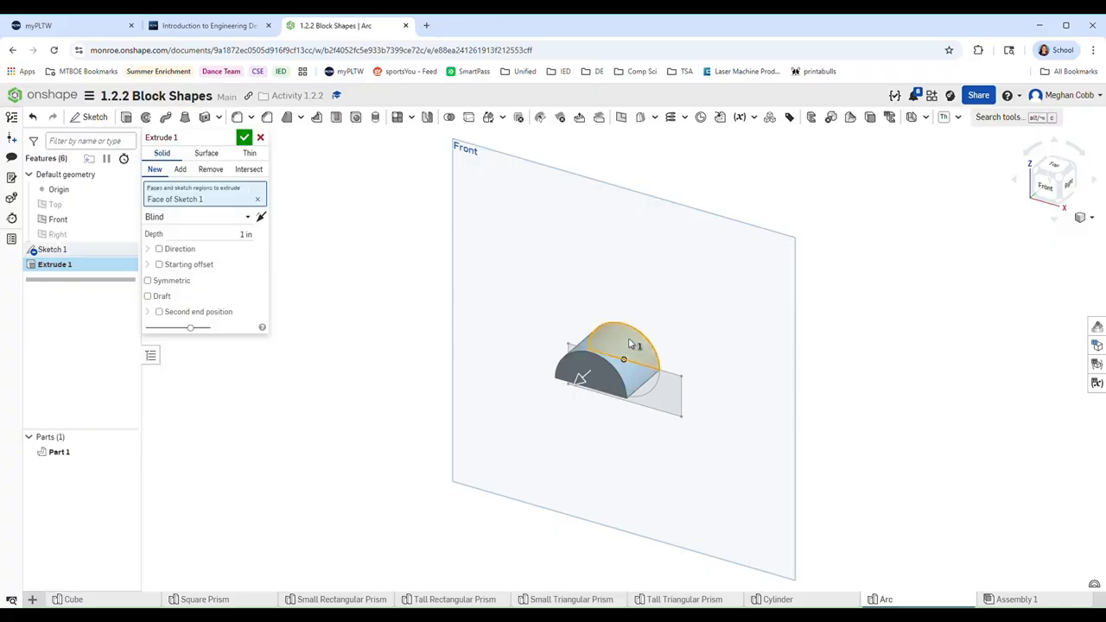
pyautogui.click(247, 234)
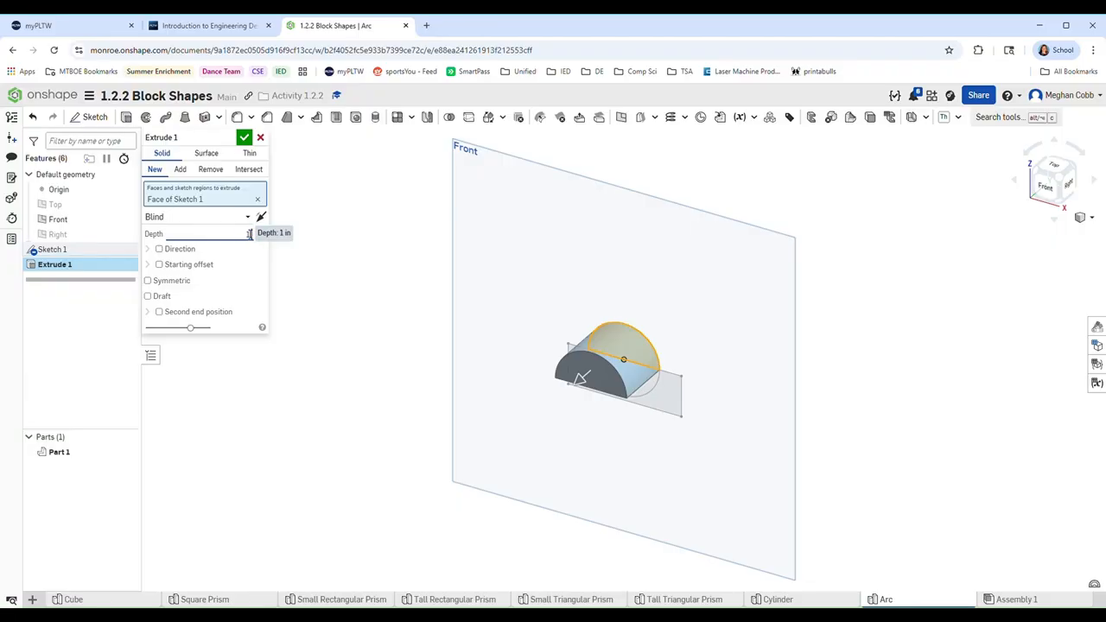
pyautogui.write('1.125')
pyautogui.press('Return')
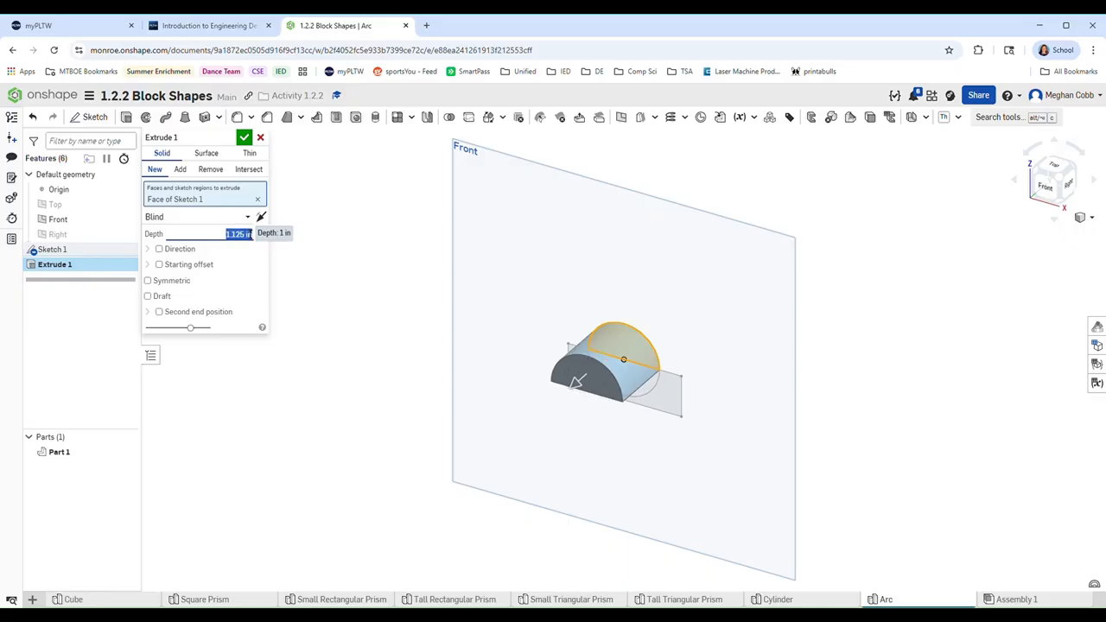
pyautogui.click(239, 121)
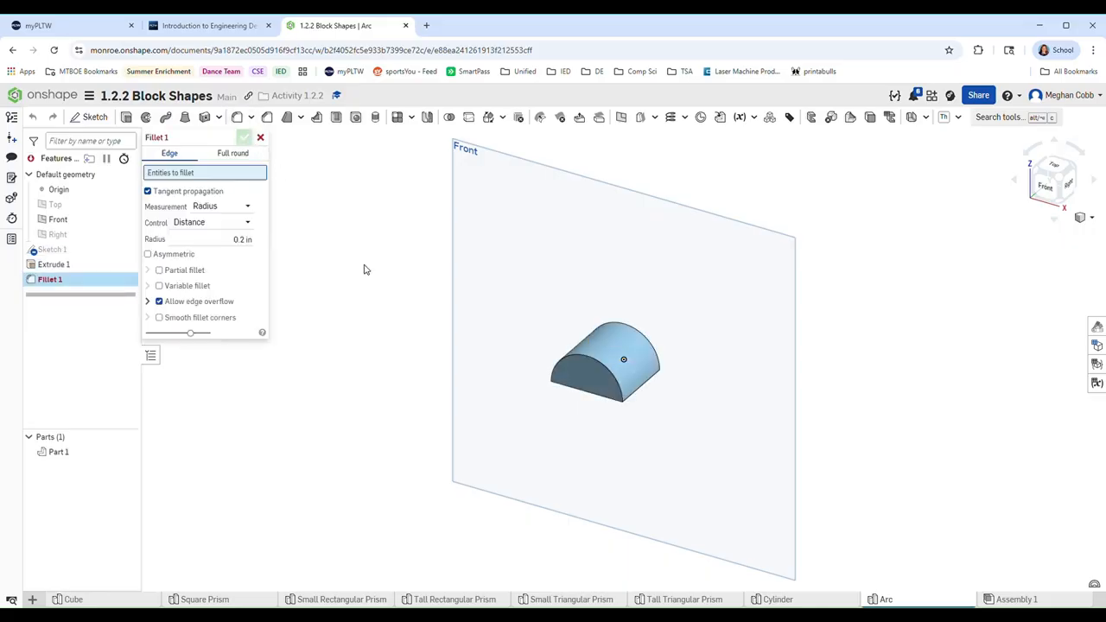
pyautogui.click(261, 138)
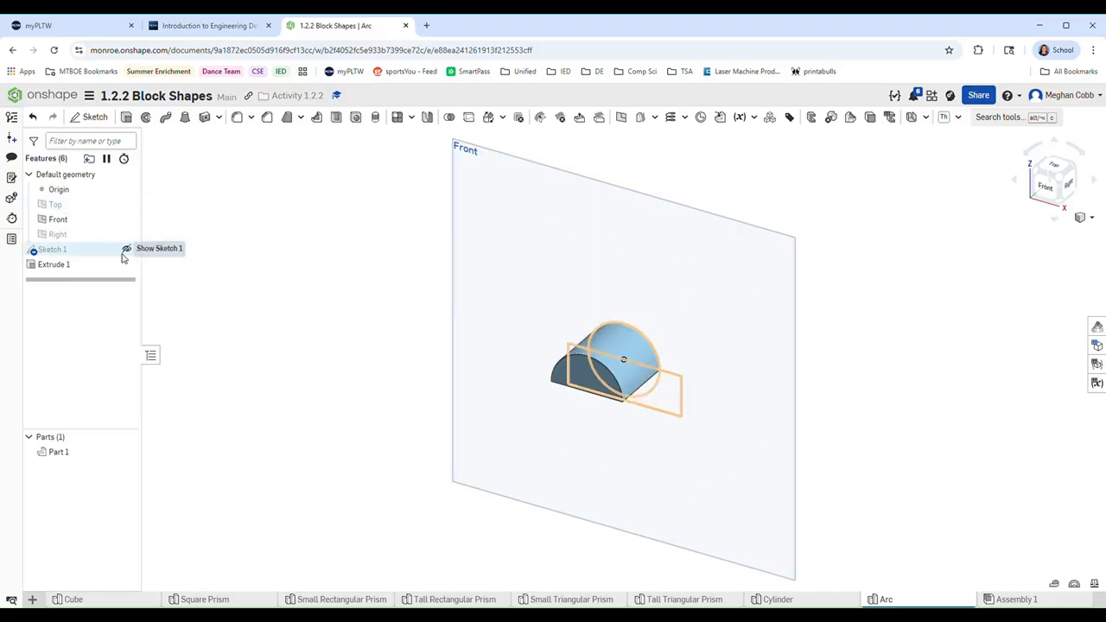
# Set the Arc model to the trimetric view and add a new part studio named Bridge
pyautogui.click(1091, 217)
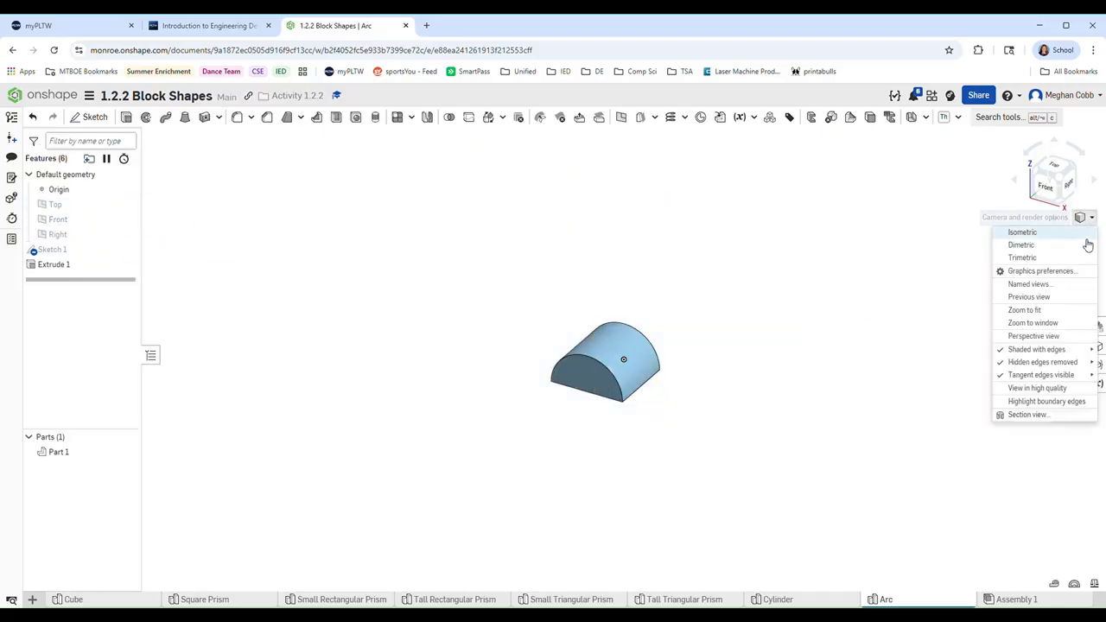
pyautogui.click(1080, 258)
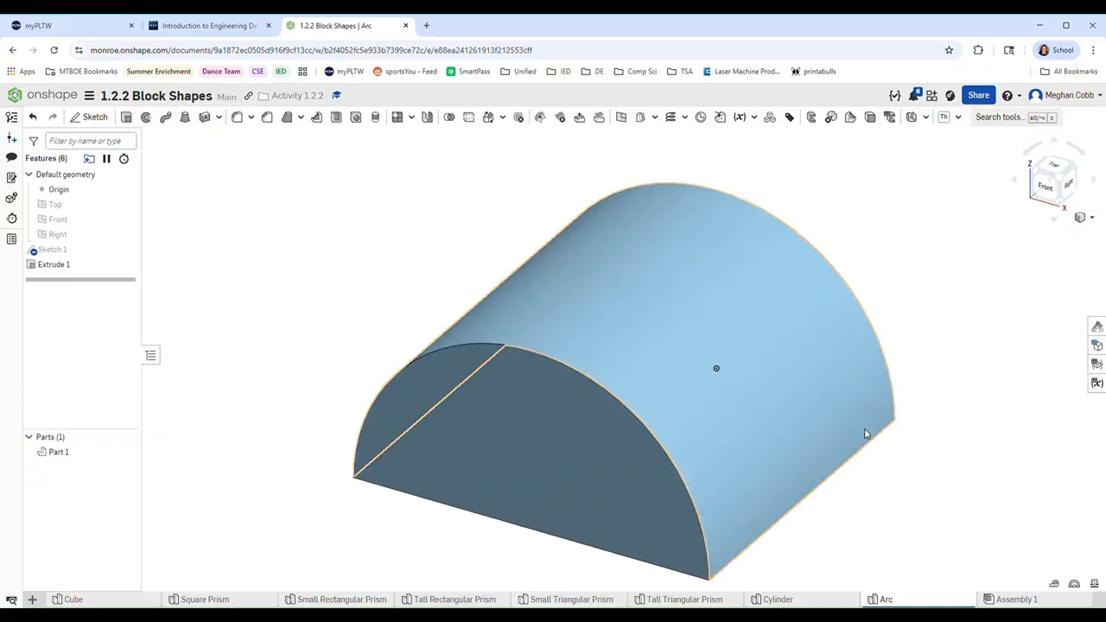
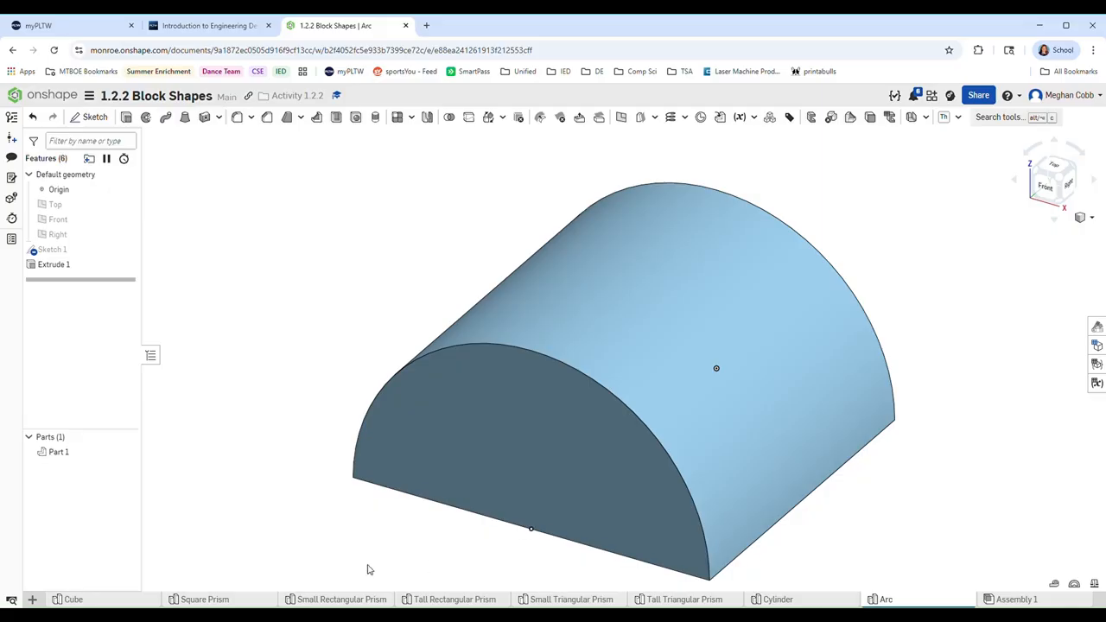
pyautogui.click(32, 599)
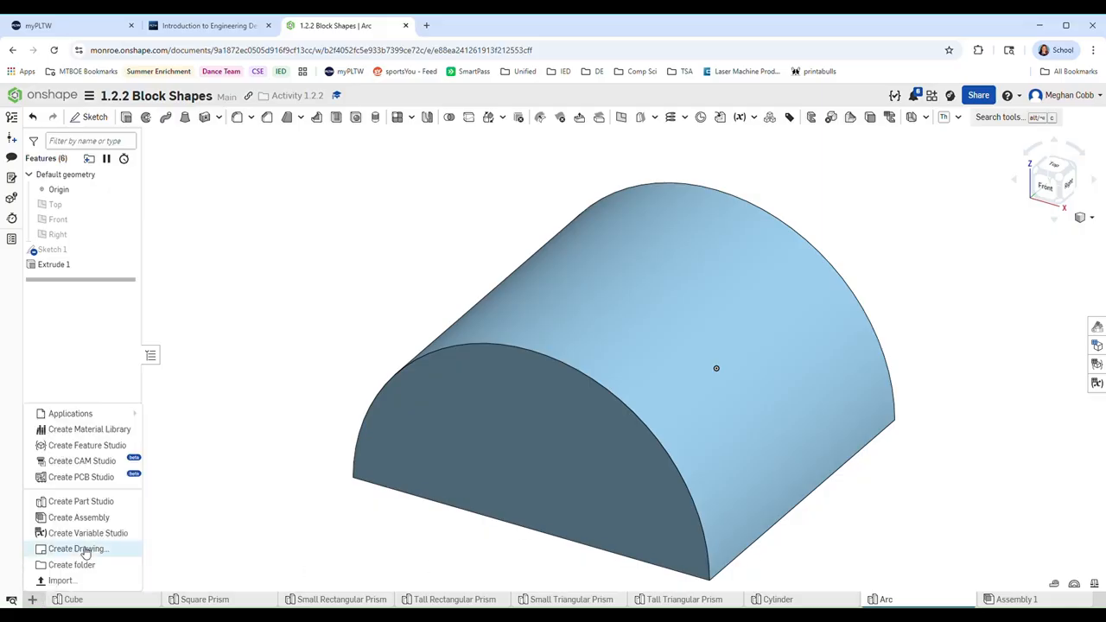
pyautogui.click(96, 502)
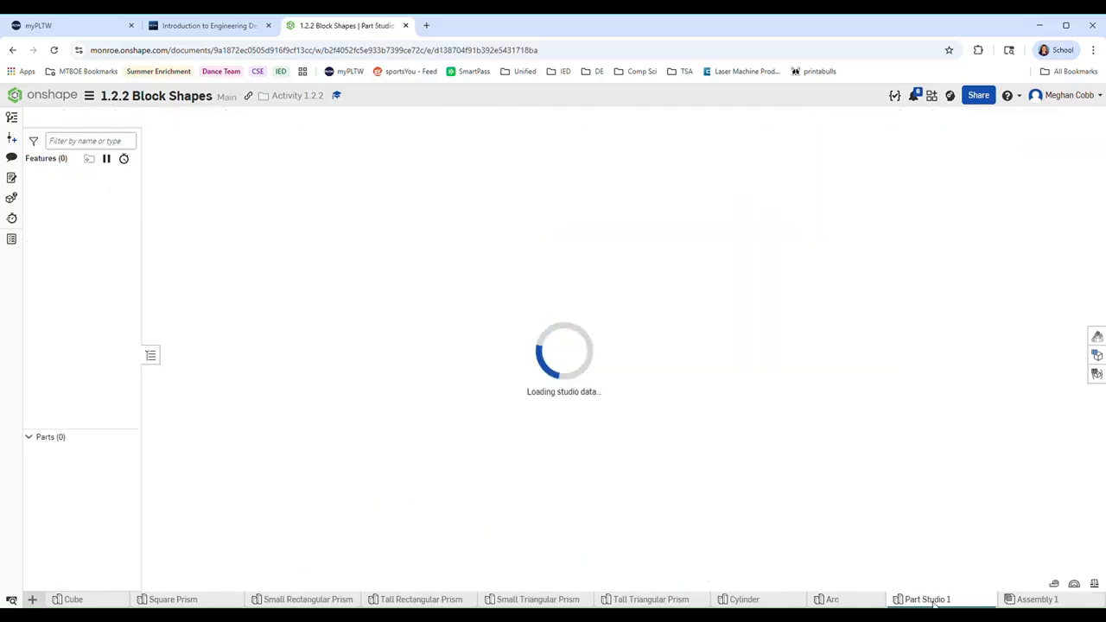
pyautogui.rightClick(933, 602)
pyautogui.click(938, 499)
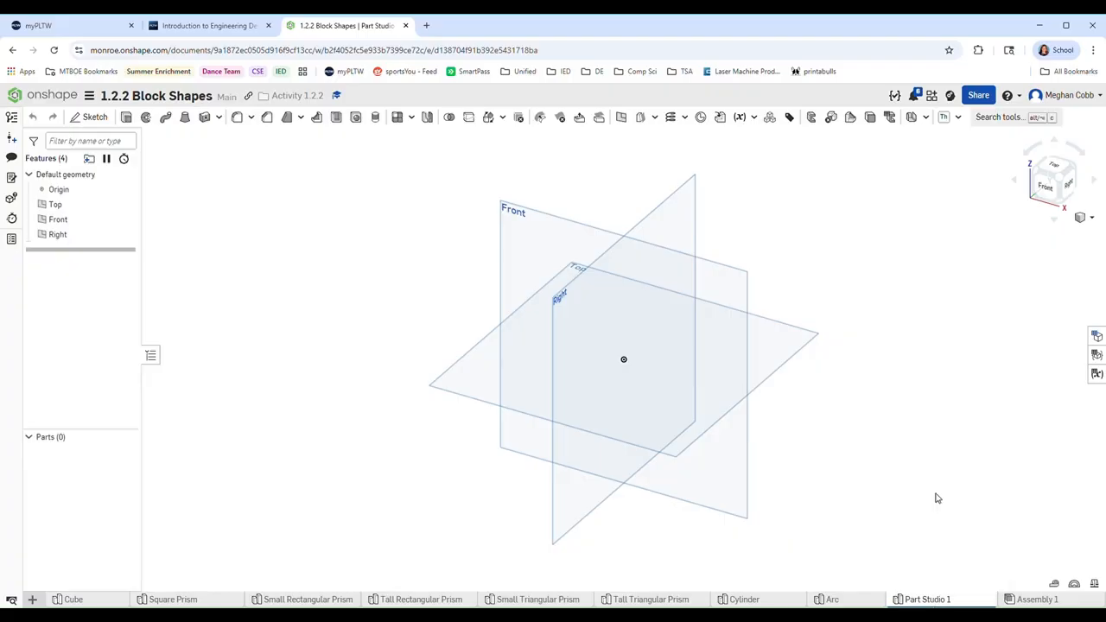
pyautogui.write('Bridge')
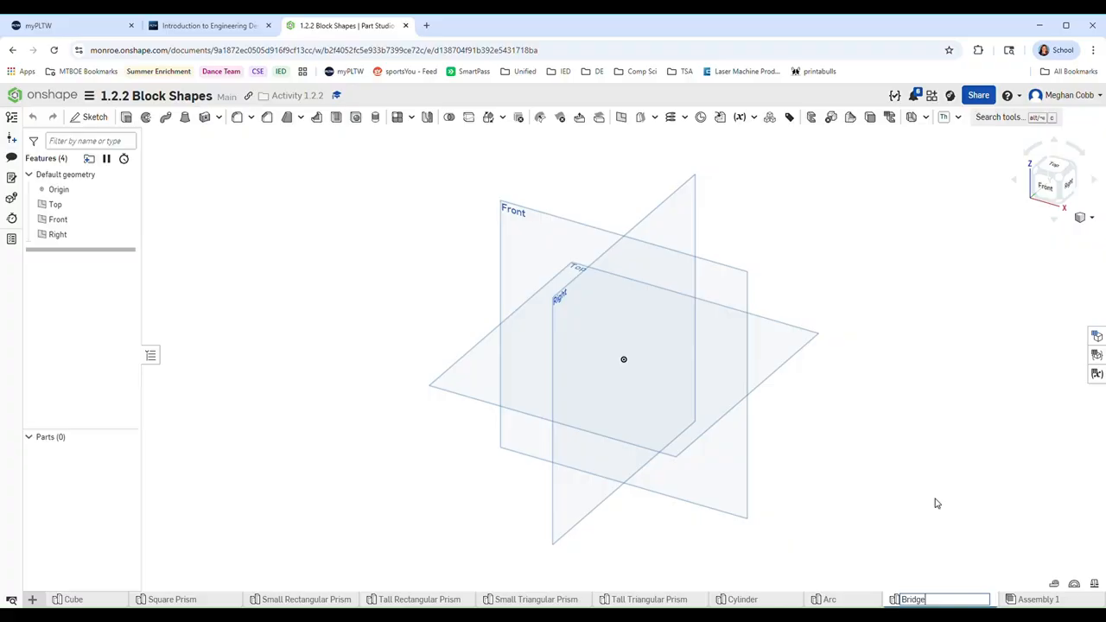
pyautogui.press('Return')
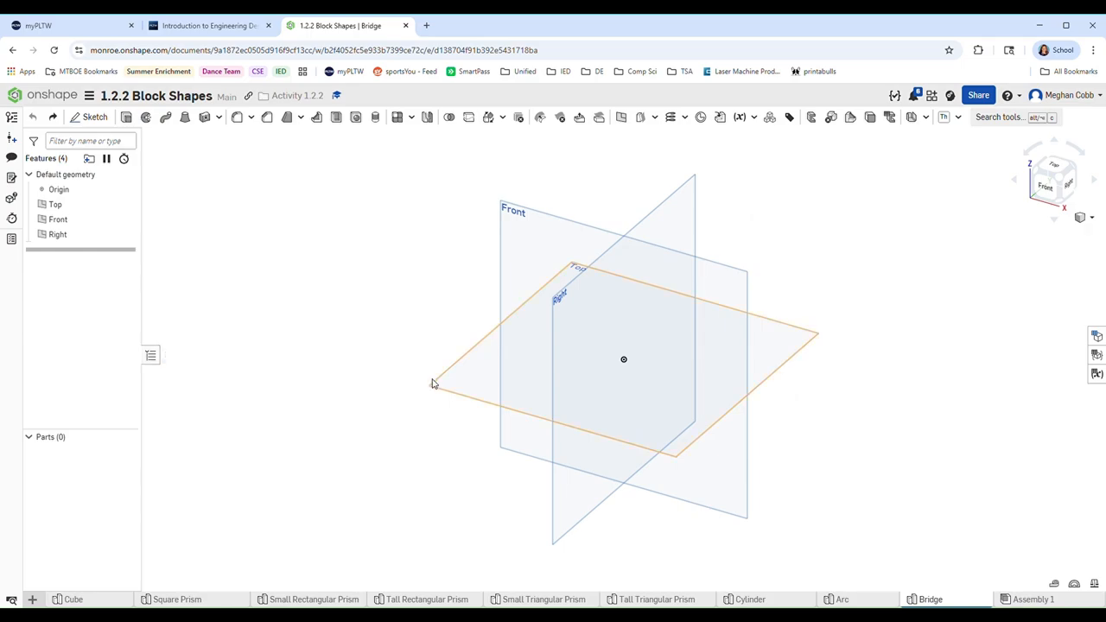
# Start a sketch on the Bridge studio's Front plane, hide the Top and Right planes, and face the Front view
pyautogui.click(91, 117)
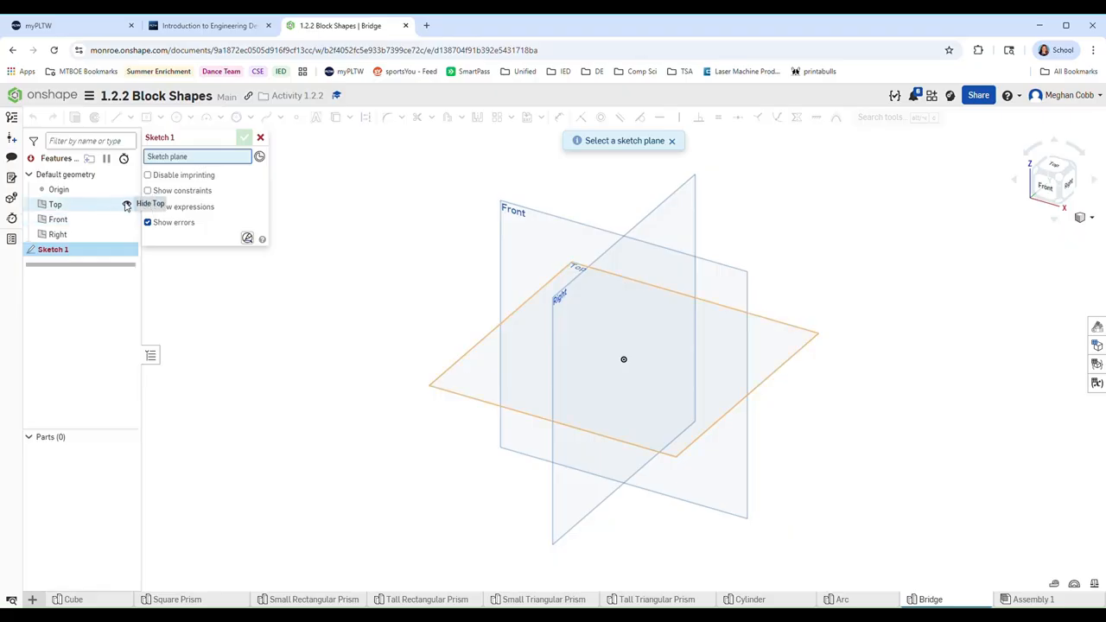
pyautogui.click(126, 205)
pyautogui.click(127, 234)
pyautogui.click(1047, 185)
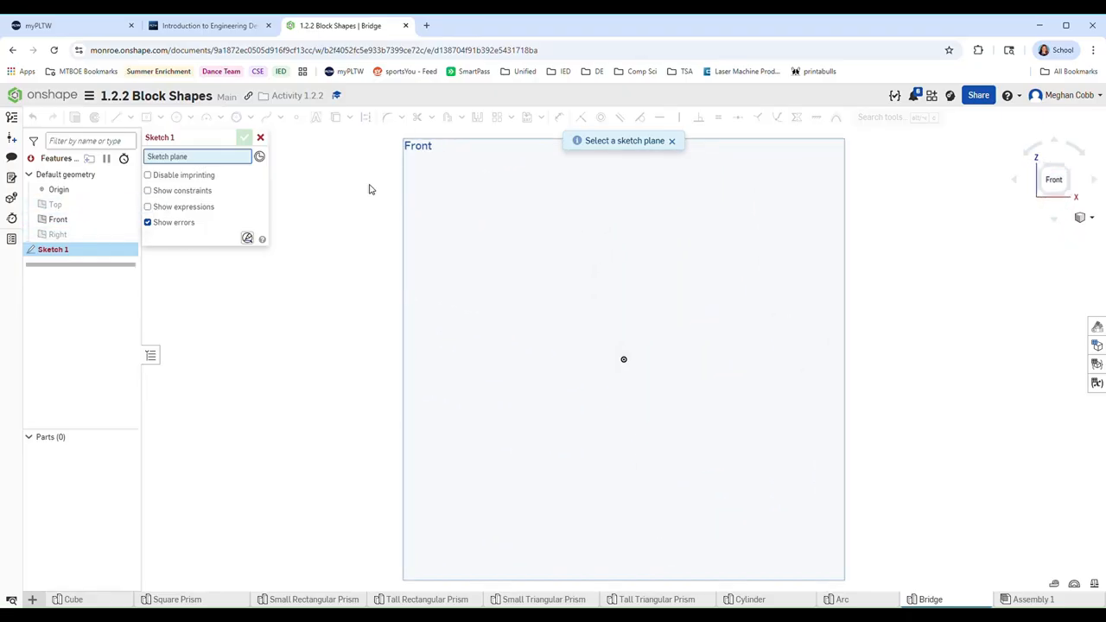
pyautogui.click(657, 286)
# Draw a centre-point rectangle on the origin, 2.3125 in wide and 1.125 in high
pyautogui.click(147, 117)
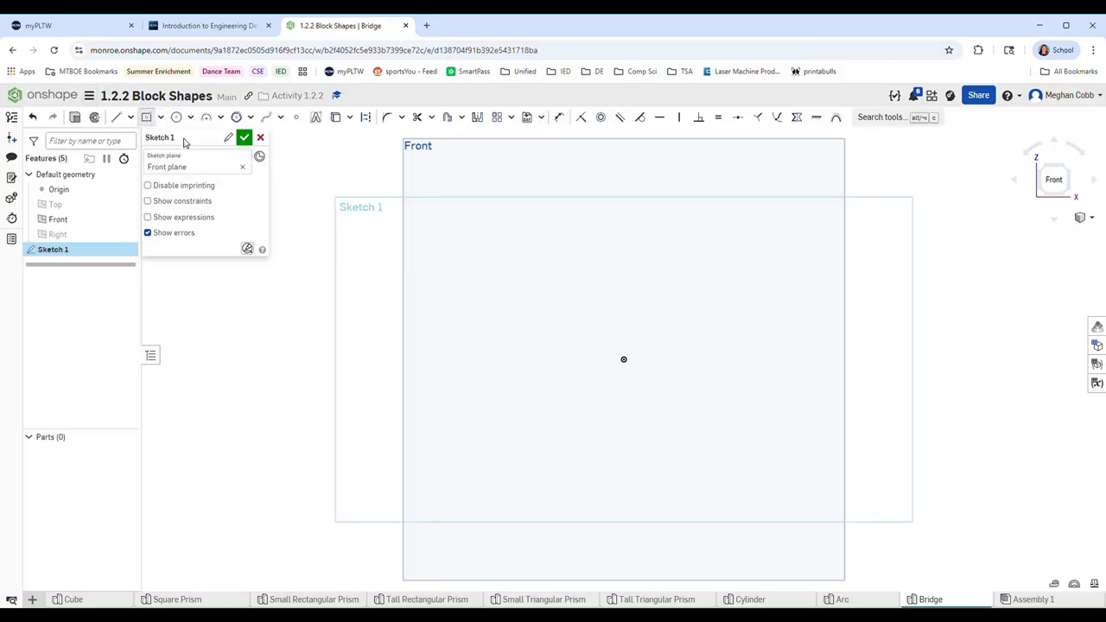
pyautogui.click(623, 359)
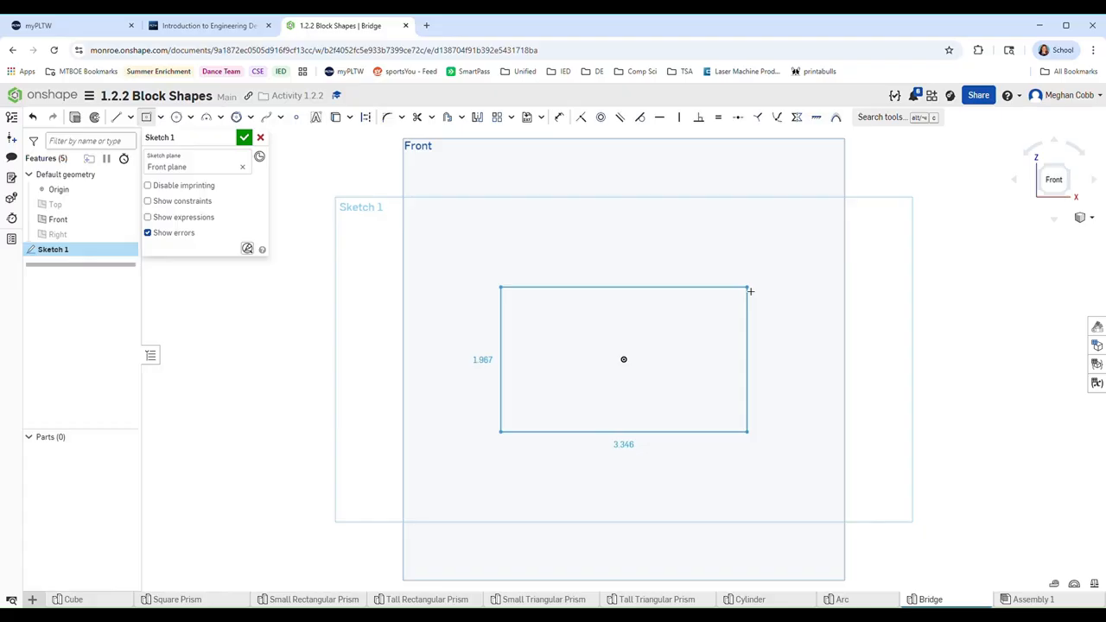
pyautogui.click(749, 289)
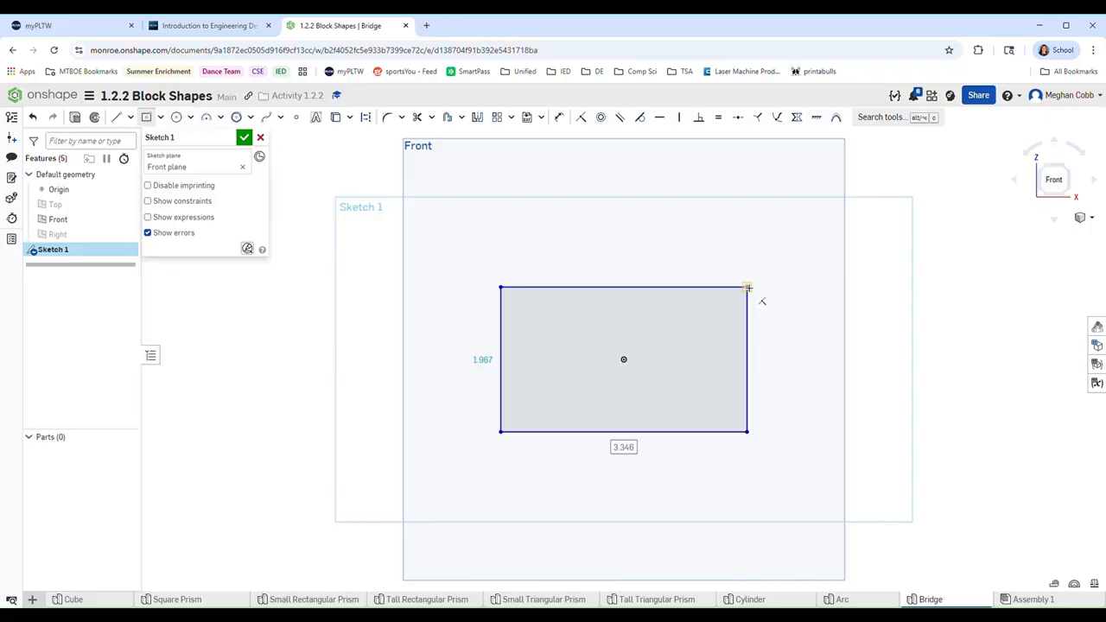
pyautogui.write('2.3')
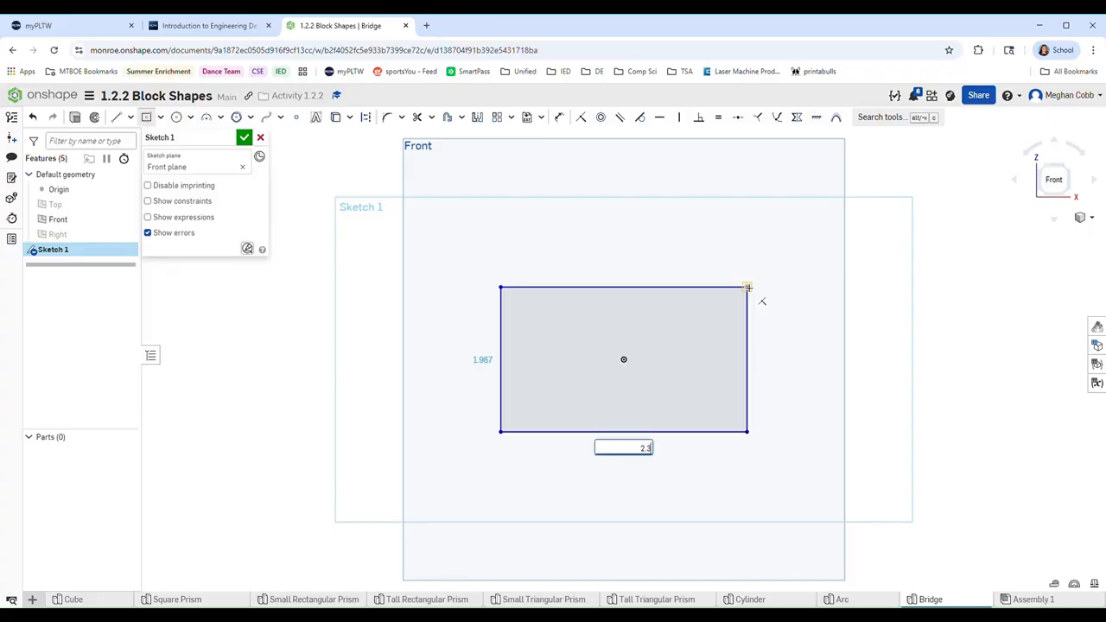
pyautogui.write('125')
pyautogui.press('Return')
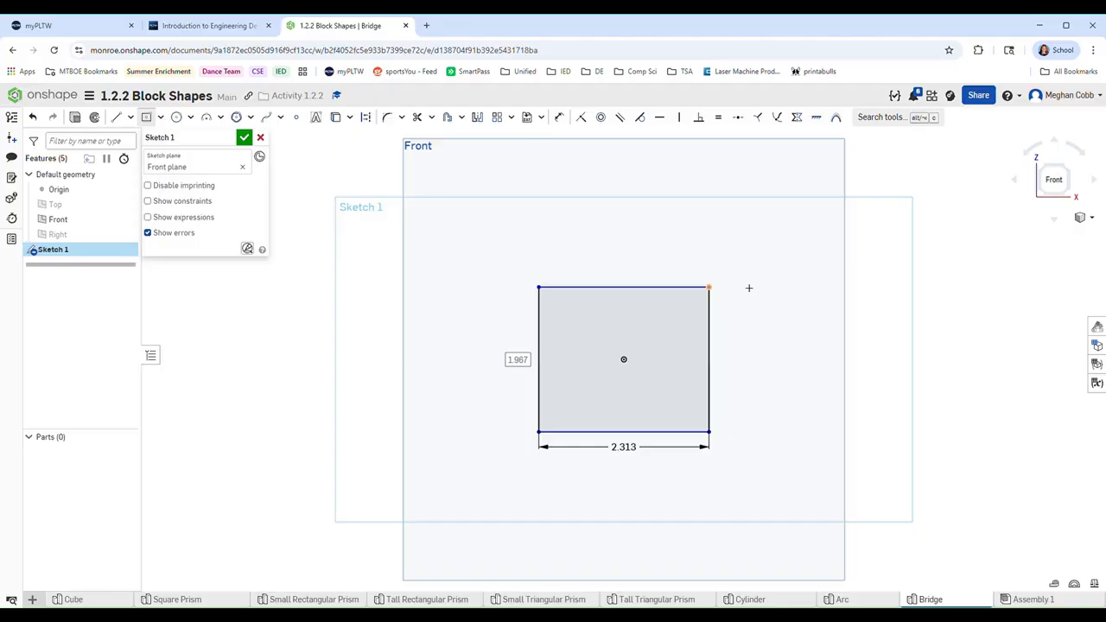
pyautogui.write('1.1')
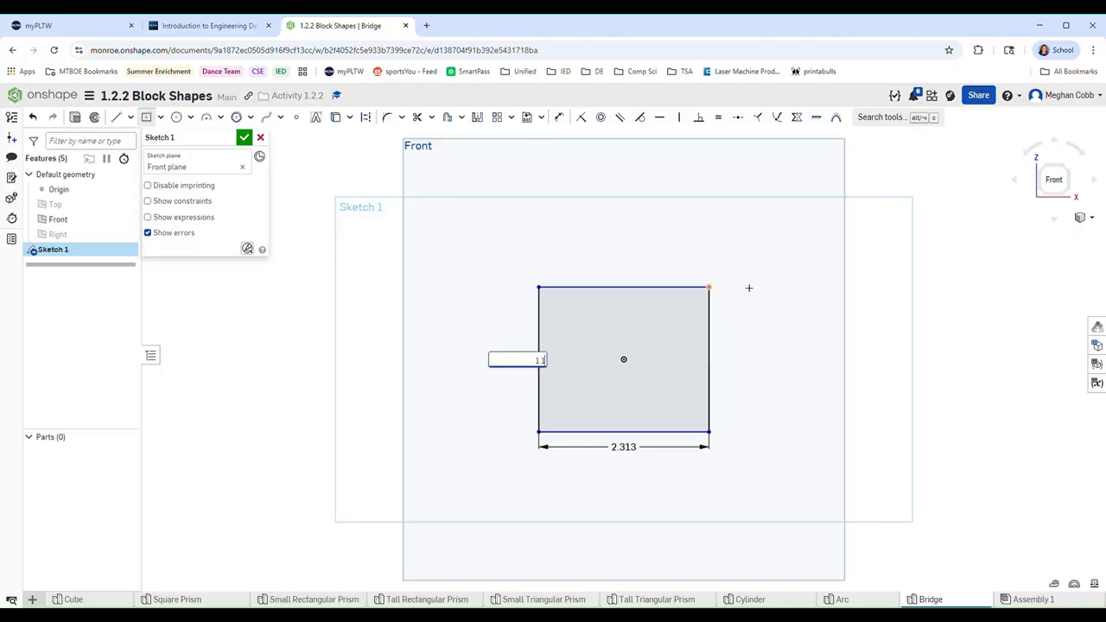
pyautogui.write('25')
pyautogui.press('Return')
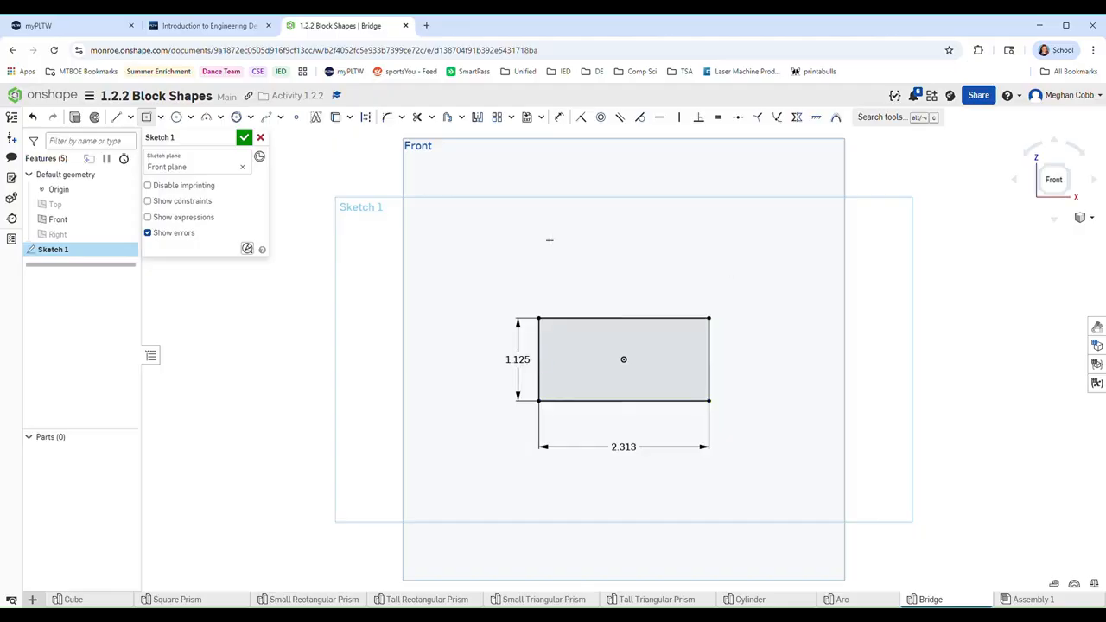
pyautogui.click(221, 116)
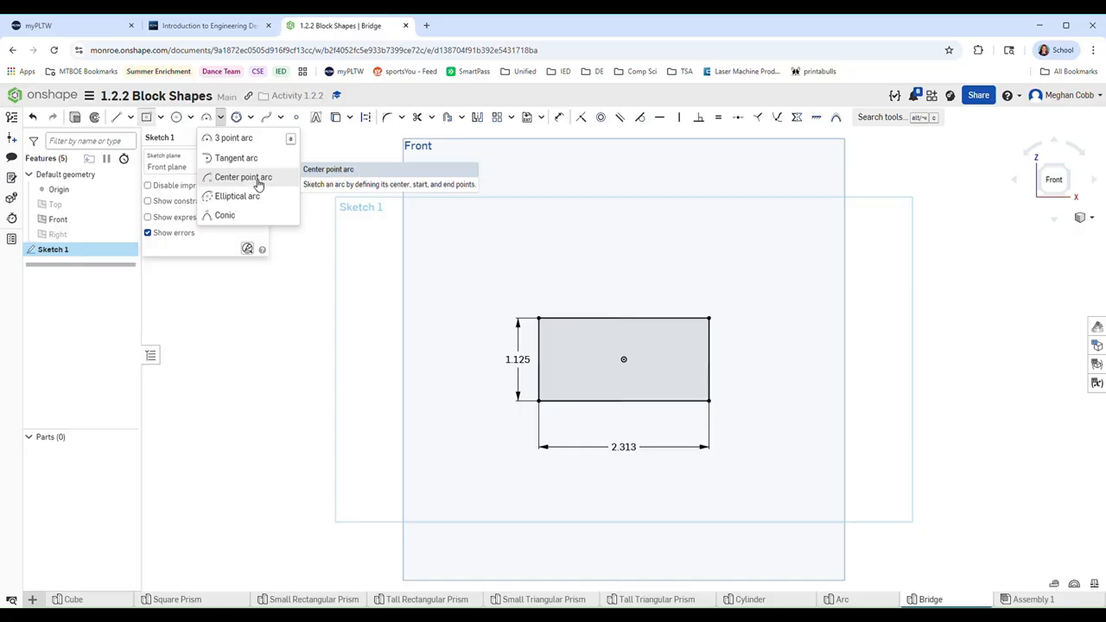
pyautogui.click(229, 180)
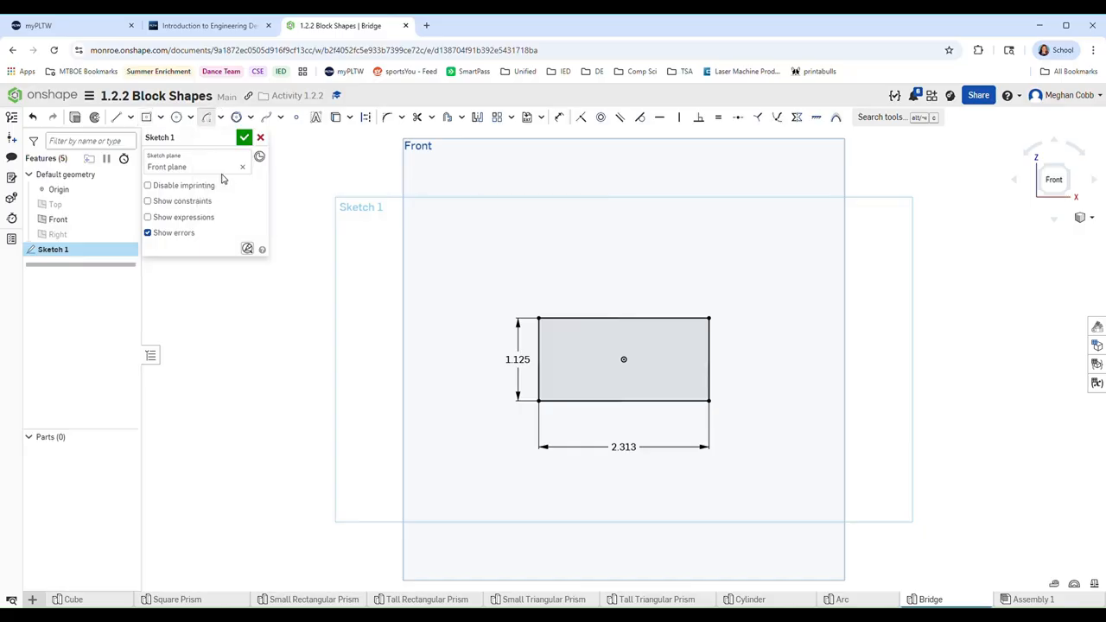
pyautogui.click(562, 401)
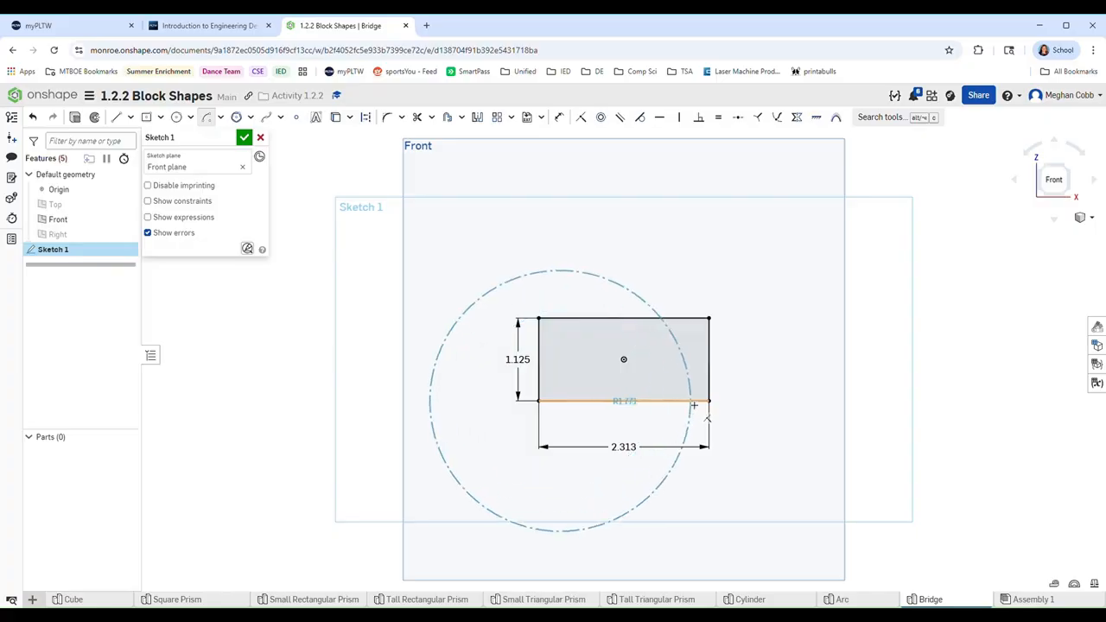
pyautogui.press('Escape')
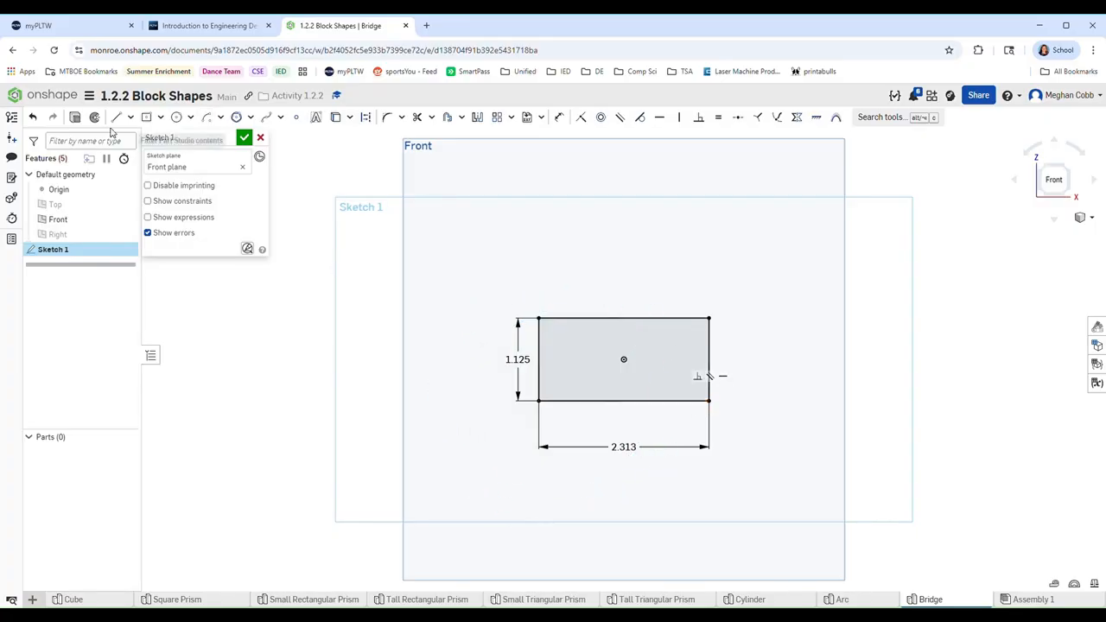
pyautogui.click(190, 117)
# Draw a 3 point arc about 1.6 in wide, bulging upward inside the rectangle with both ends on its lower edge
pyautogui.click(221, 117)
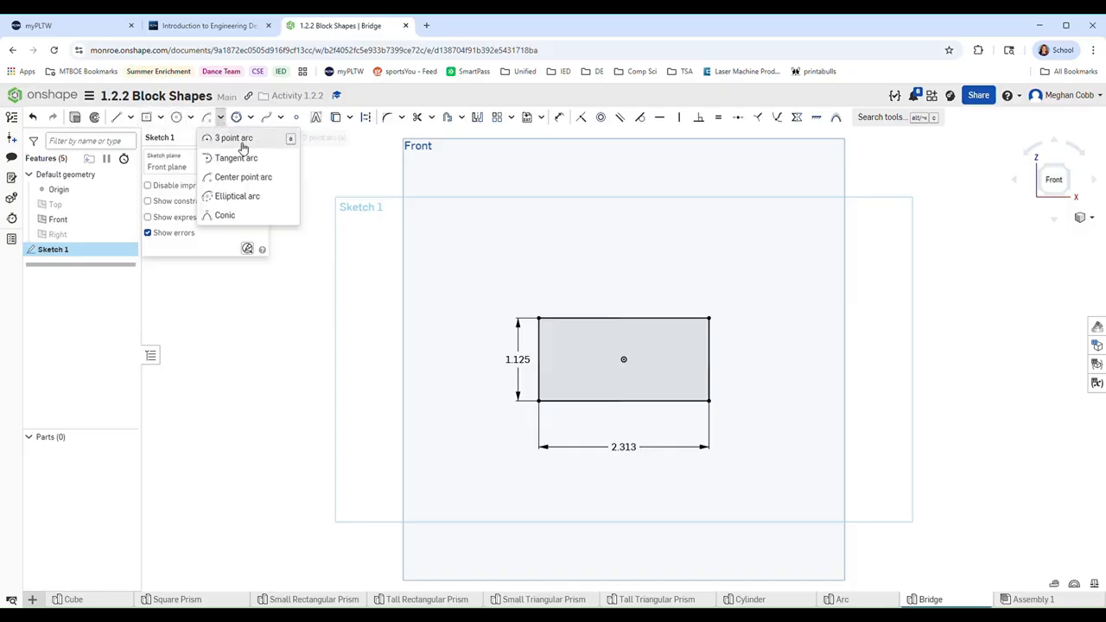
pyautogui.click(278, 175)
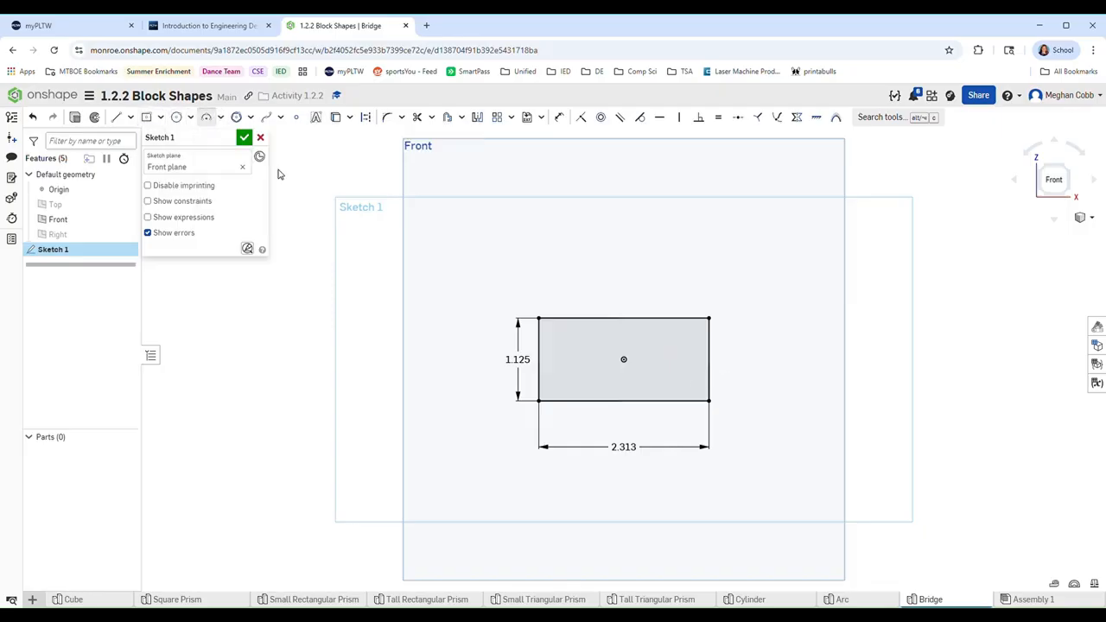
pyautogui.click(567, 401)
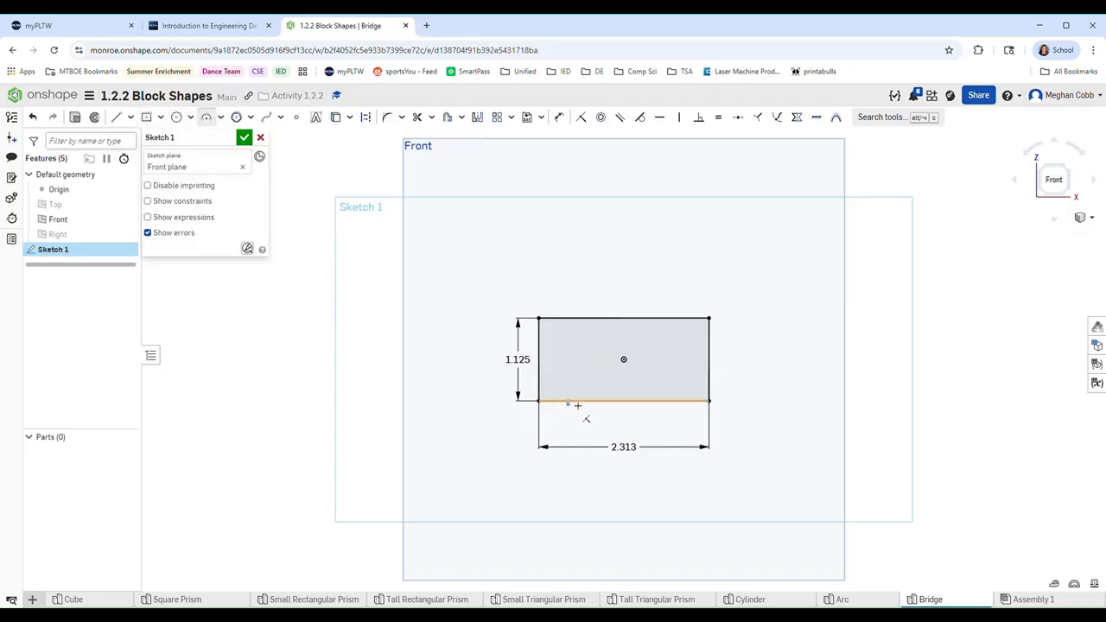
pyautogui.click(685, 401)
pyautogui.click(638, 345)
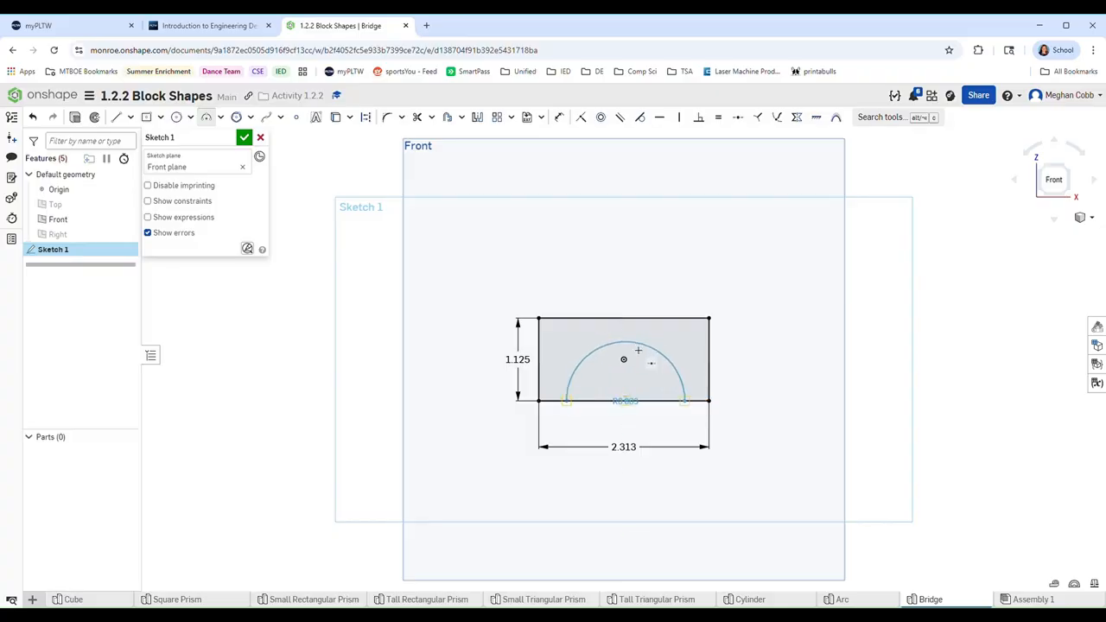
pyautogui.press('Escape')
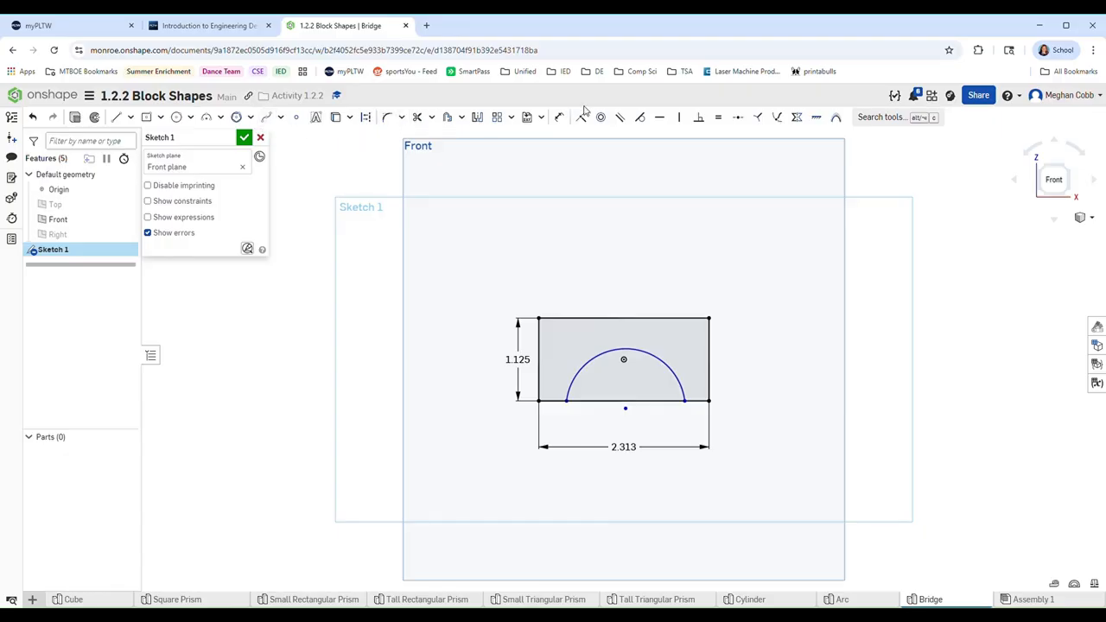
# Dimension each end of the arc 3/8 in from the nearest lower corner of the rectangle
pyautogui.click(559, 117)
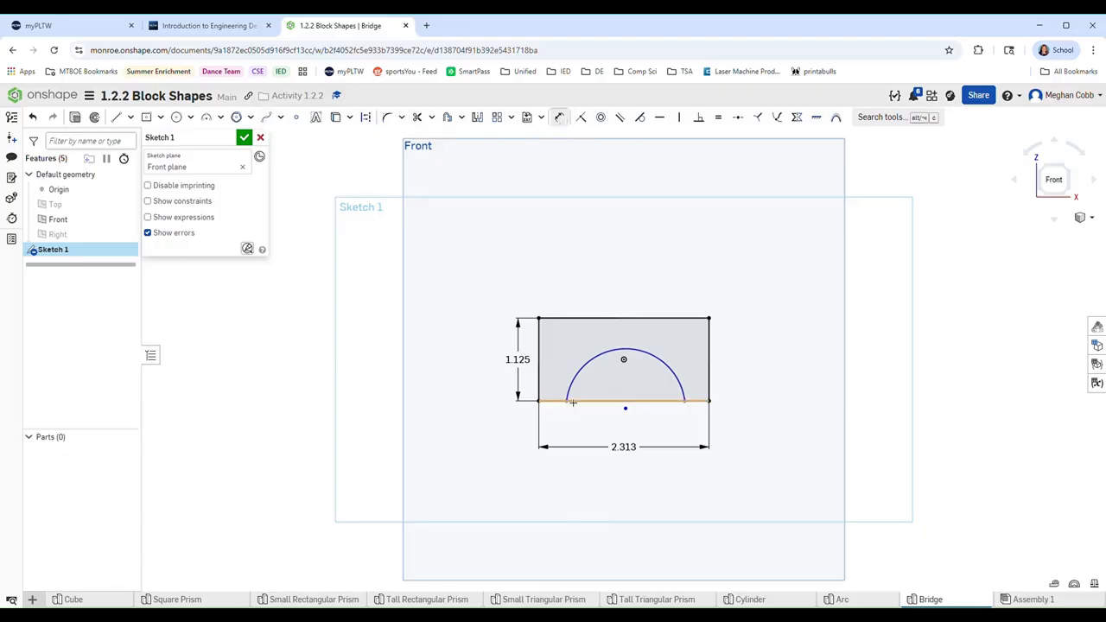
pyautogui.click(539, 401)
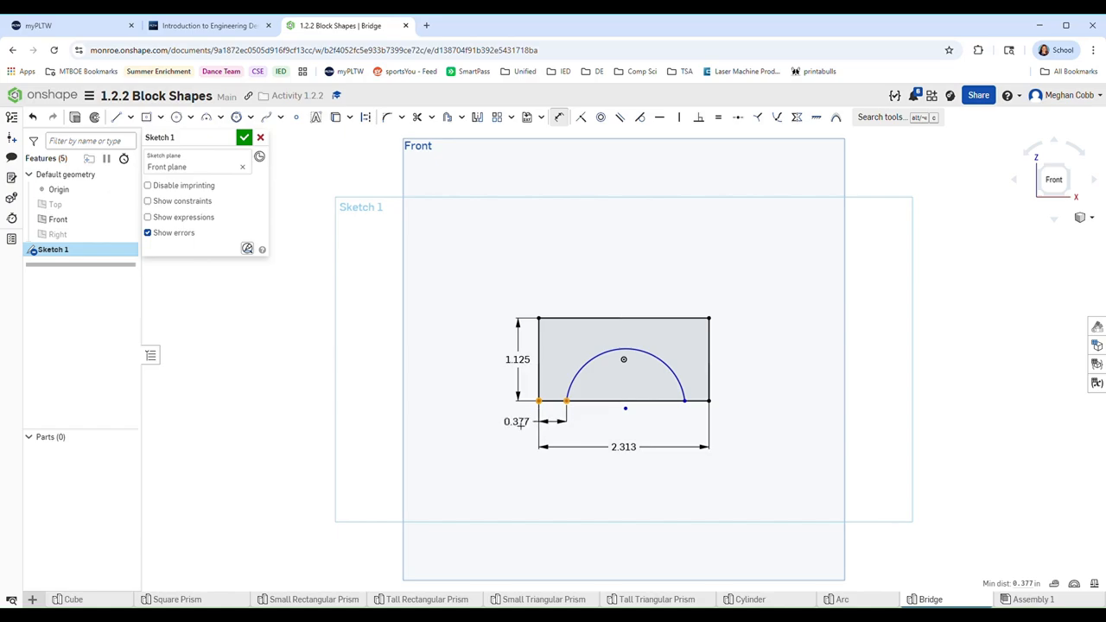
pyautogui.click(521, 426)
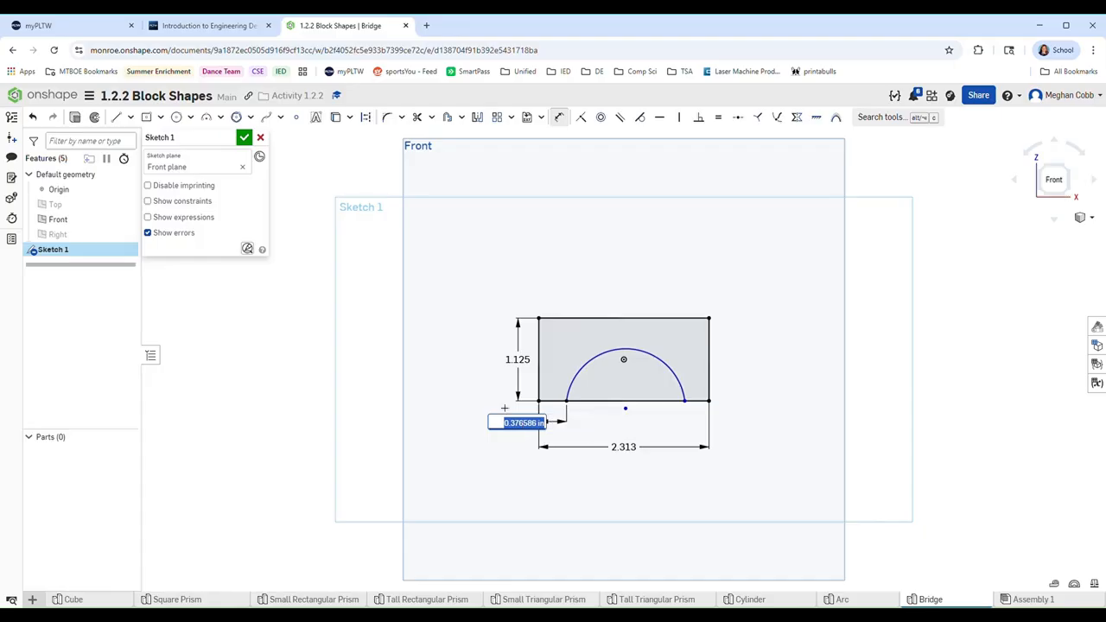
pyautogui.write('3/8')
pyautogui.press('Return')
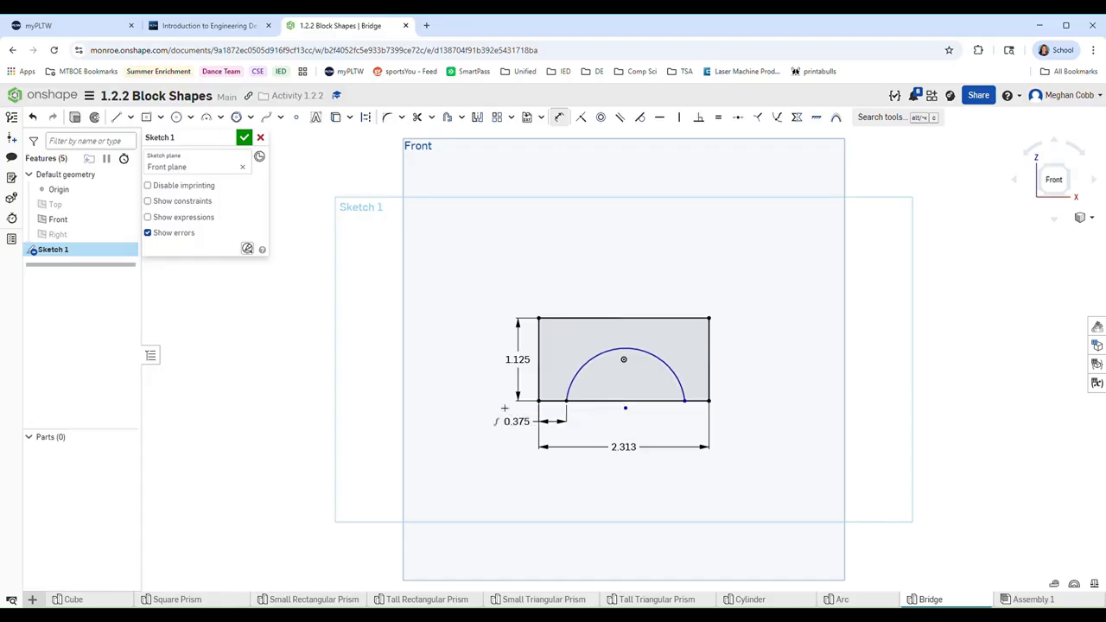
pyautogui.click(685, 402)
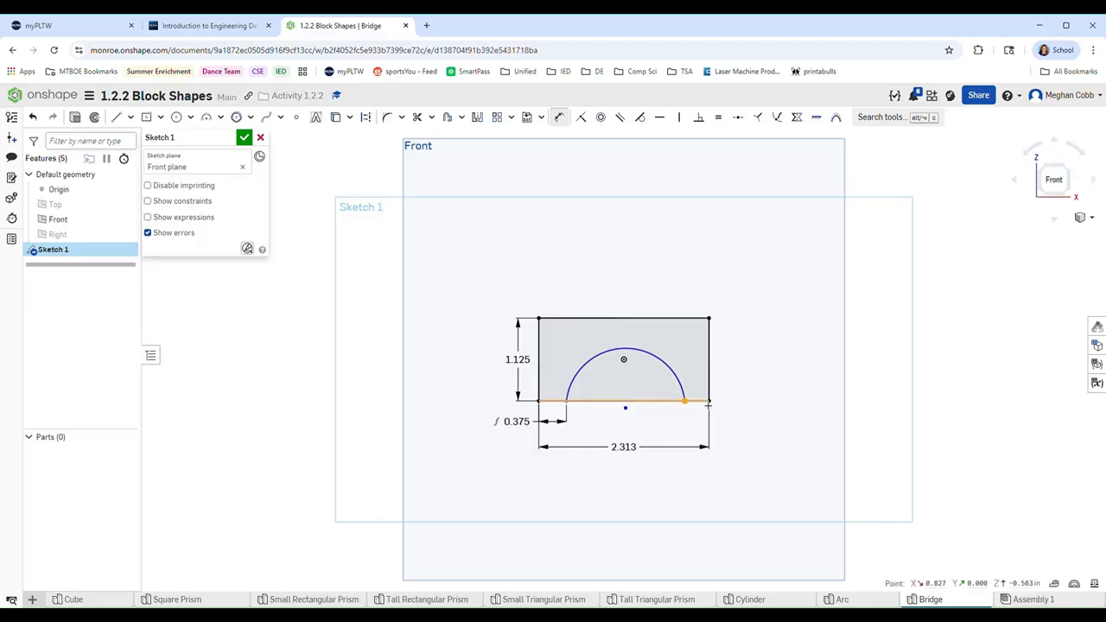
pyautogui.click(709, 401)
pyautogui.click(741, 424)
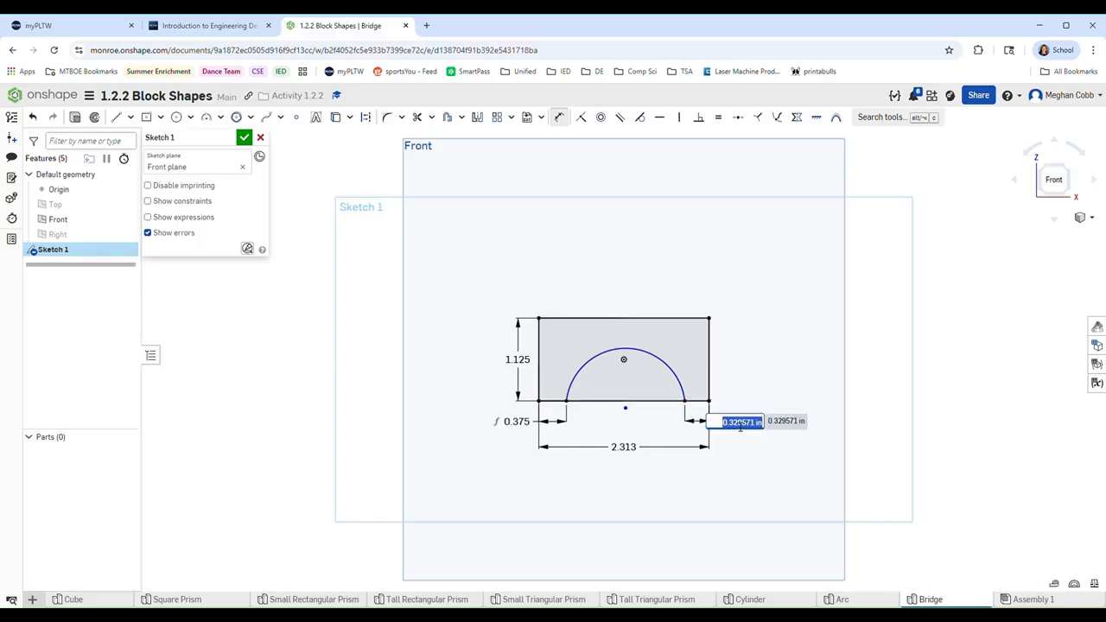
pyautogui.write('3/8')
pyautogui.press('Return')
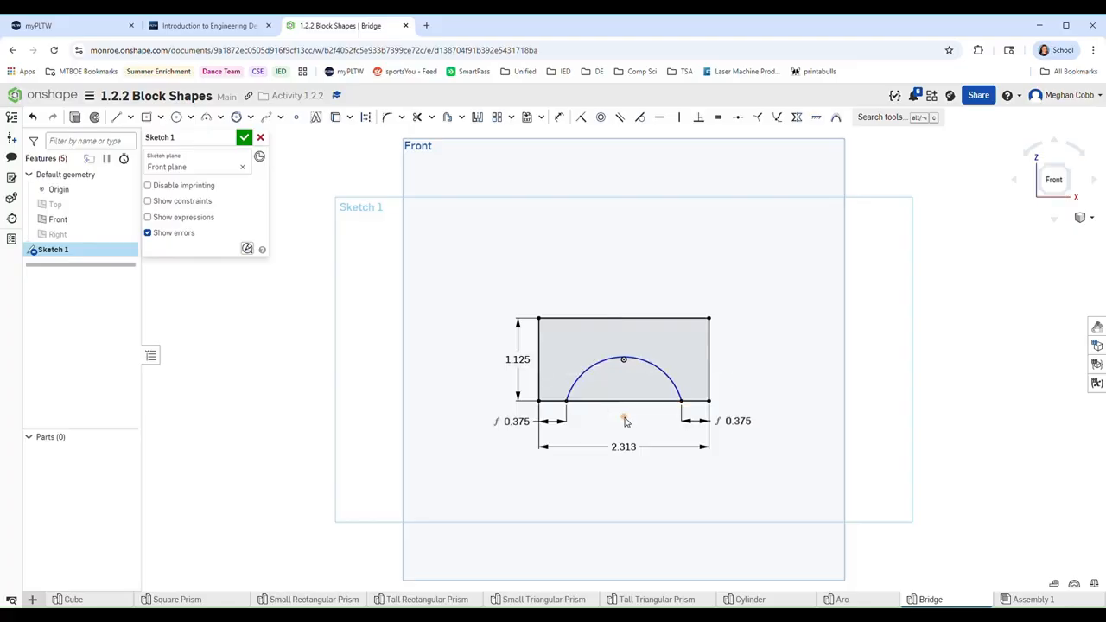
# Try to move the arc's centre point up onto the midpoint of the rectangle's lower edge
pyautogui.moveTo(625, 418); pyautogui.dragTo(626, 406)
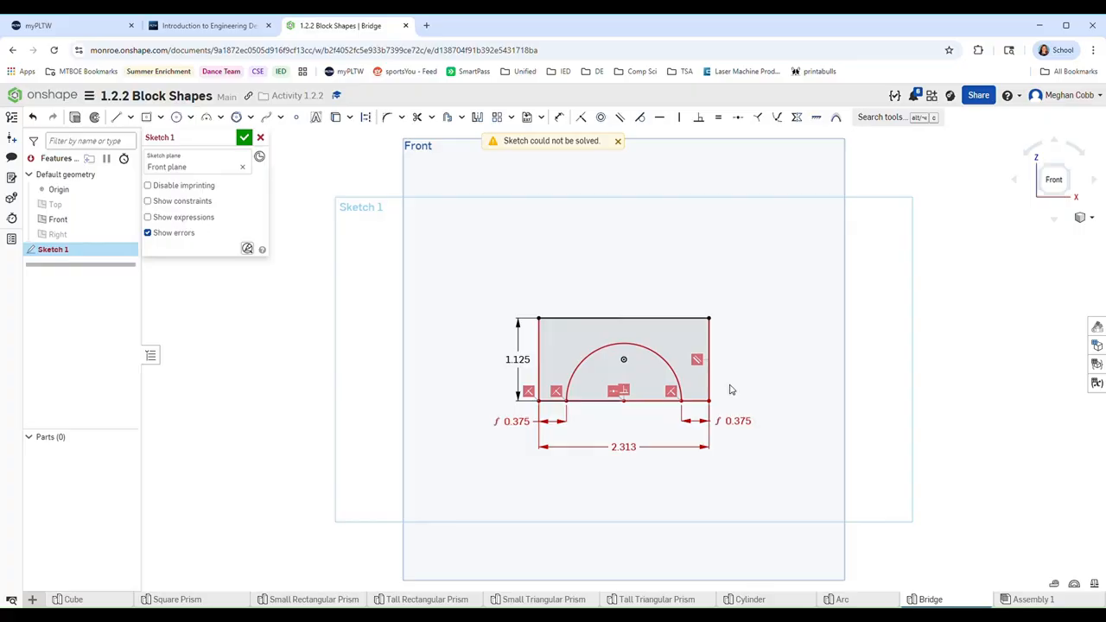
pyautogui.click(617, 141)
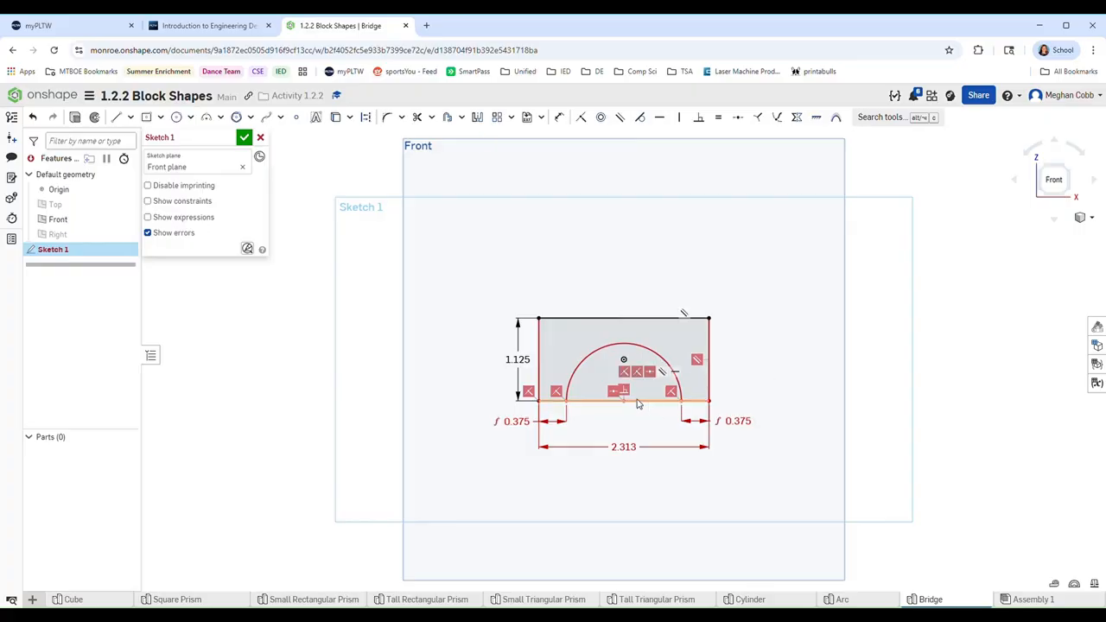
# Delete the midpoint constraint at the middle of the rectangle's lower edge and dimension the arc's radius, keeping the proposed value
pyautogui.click(613, 393)
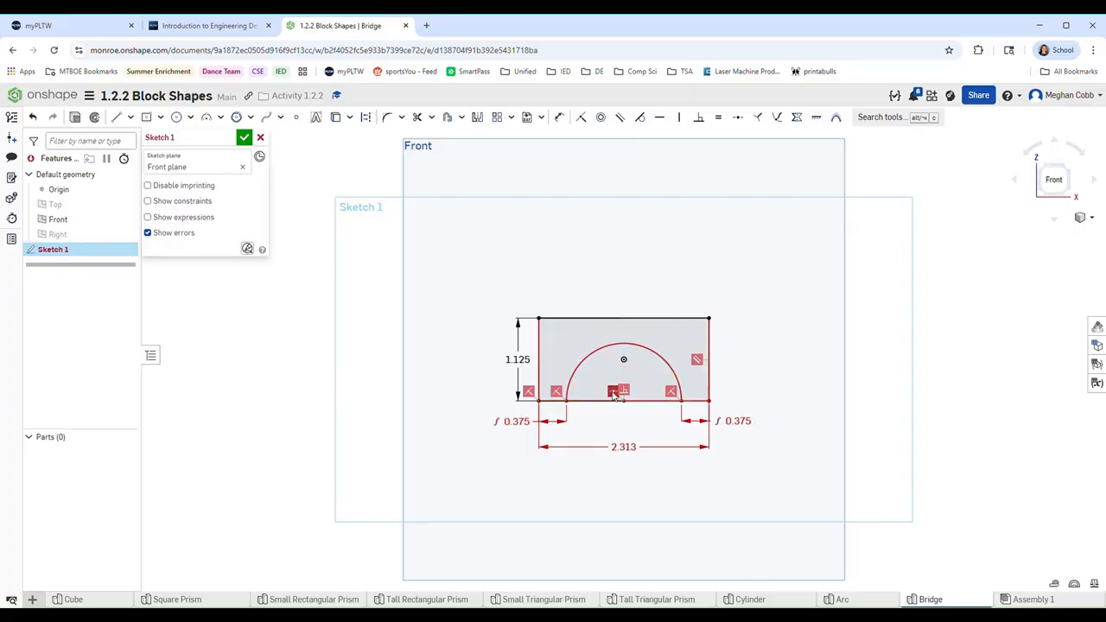
pyautogui.press('Delete')
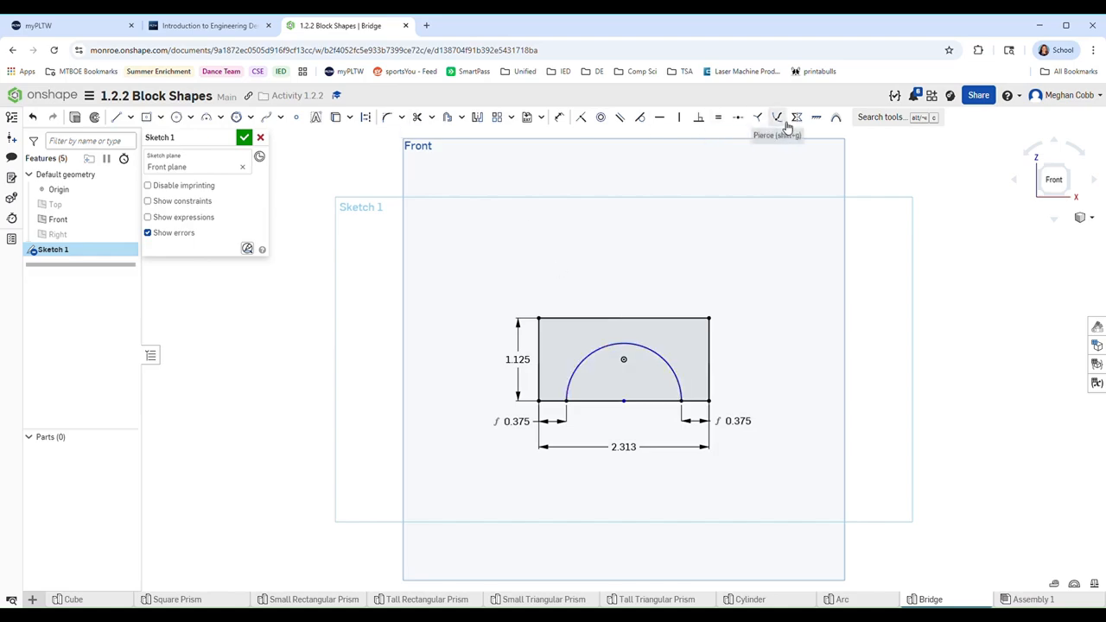
pyautogui.click(559, 117)
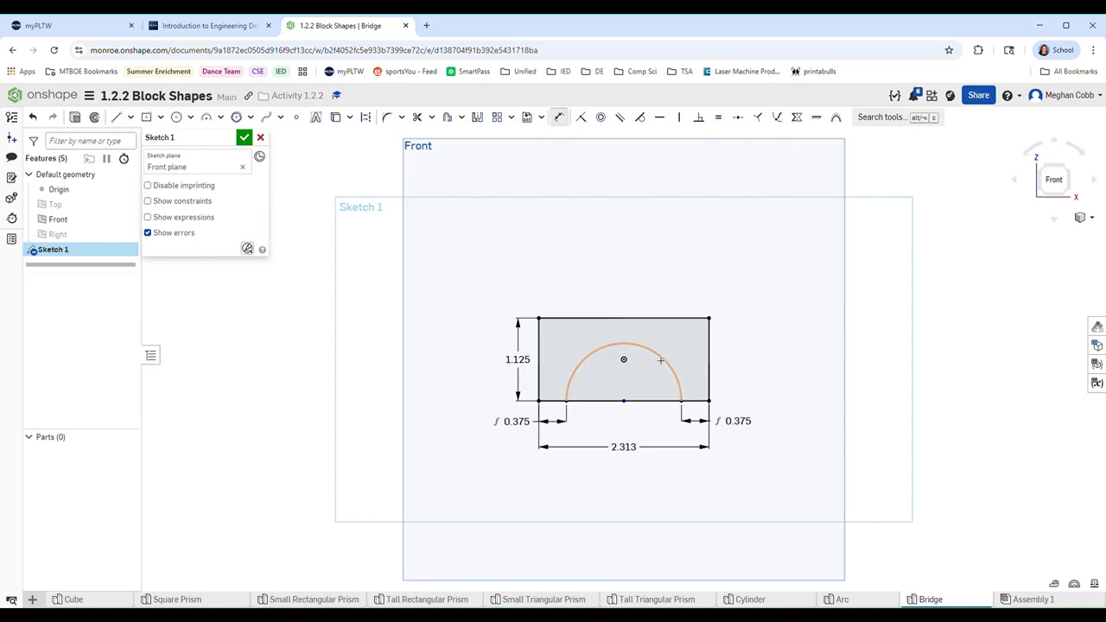
pyautogui.click(676, 377)
pyautogui.click(747, 344)
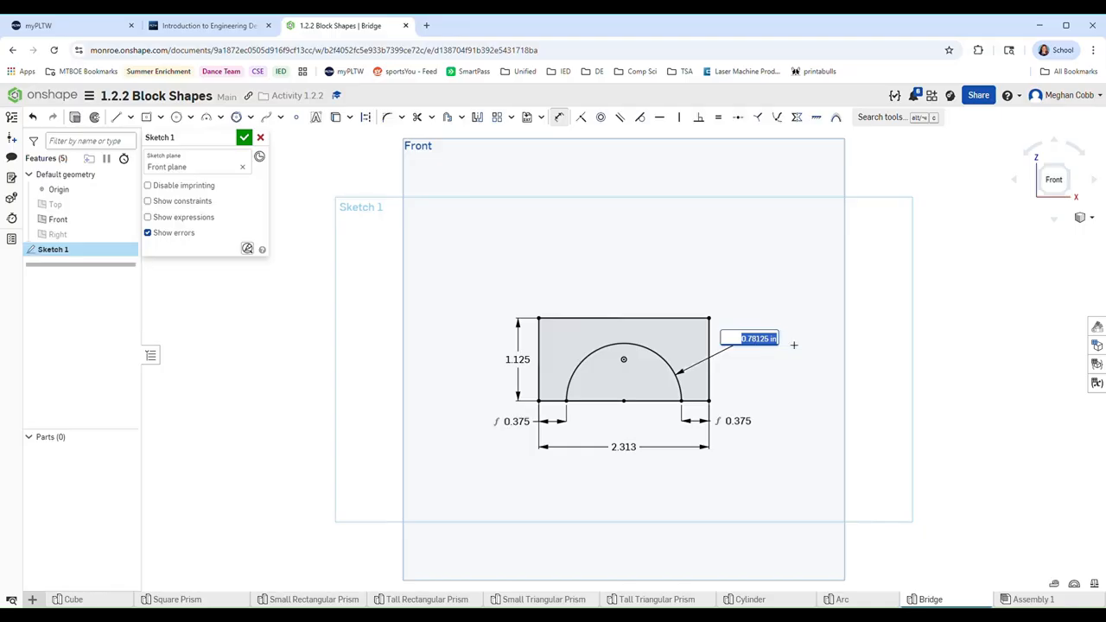
pyautogui.press('Return')
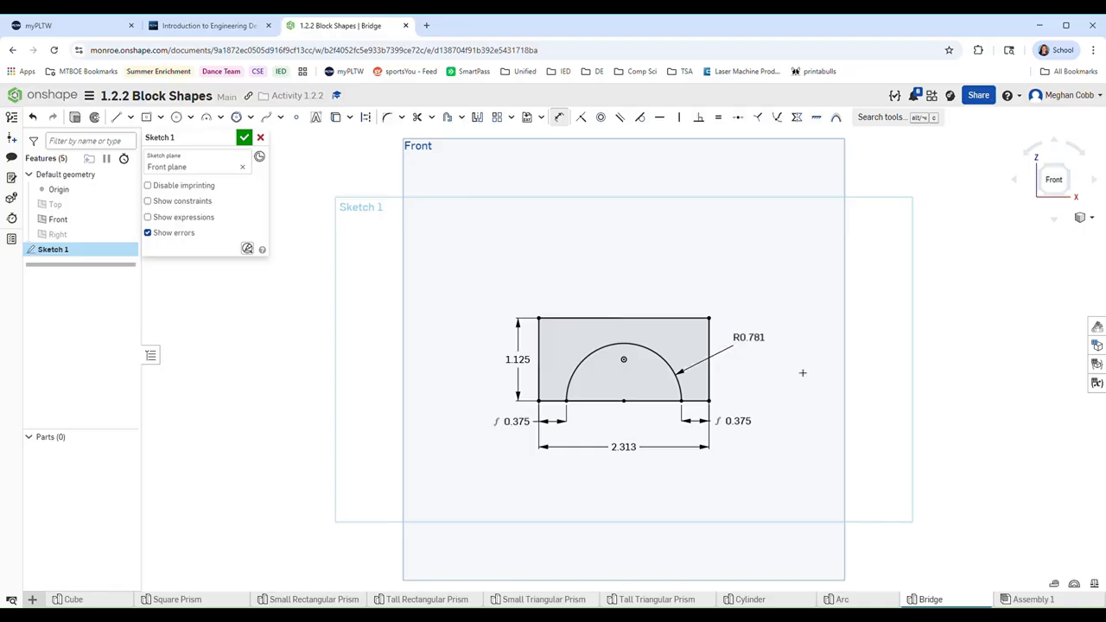
pyautogui.press('Escape')
pyautogui.click(245, 140)
# Extrude the sketch region outside the arch opening to a blind depth of 1.125 in as a new solid and hide the Front plane
pyautogui.click(1081, 221)
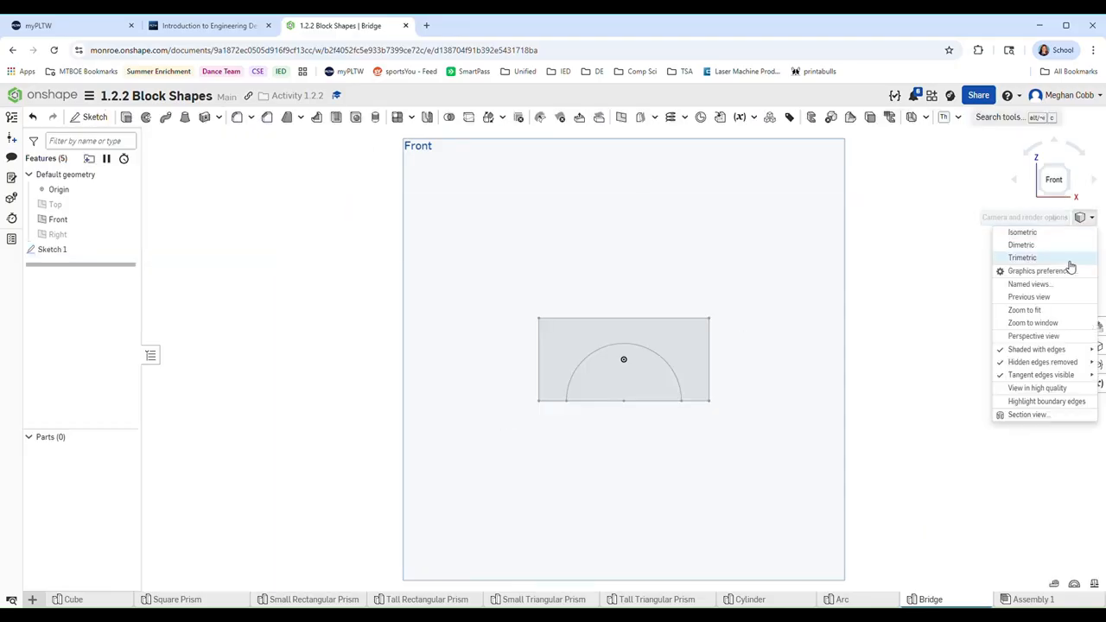
pyautogui.click(1061, 268)
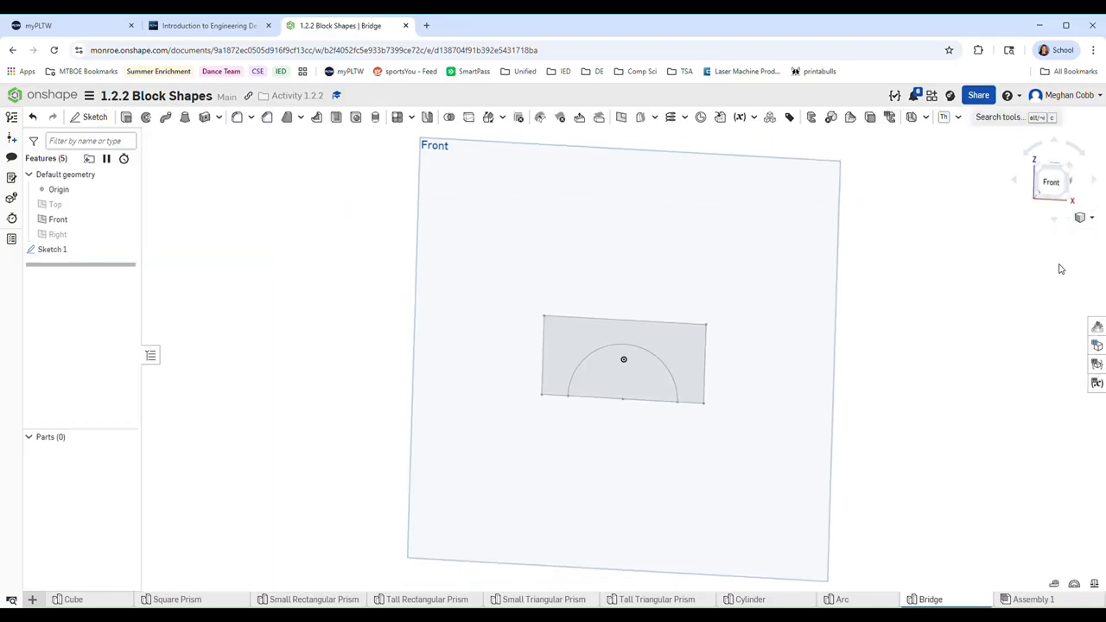
pyautogui.click(127, 116)
pyautogui.click(575, 348)
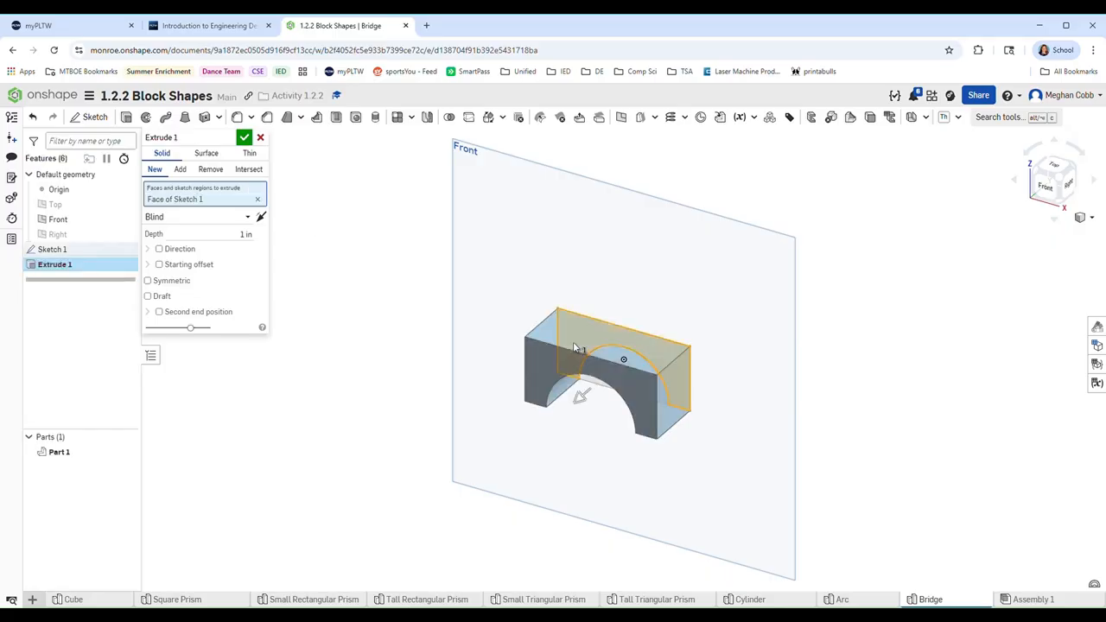
pyautogui.click(248, 235)
pyautogui.write('1')
pyautogui.write('4125')
pyautogui.press('Return')
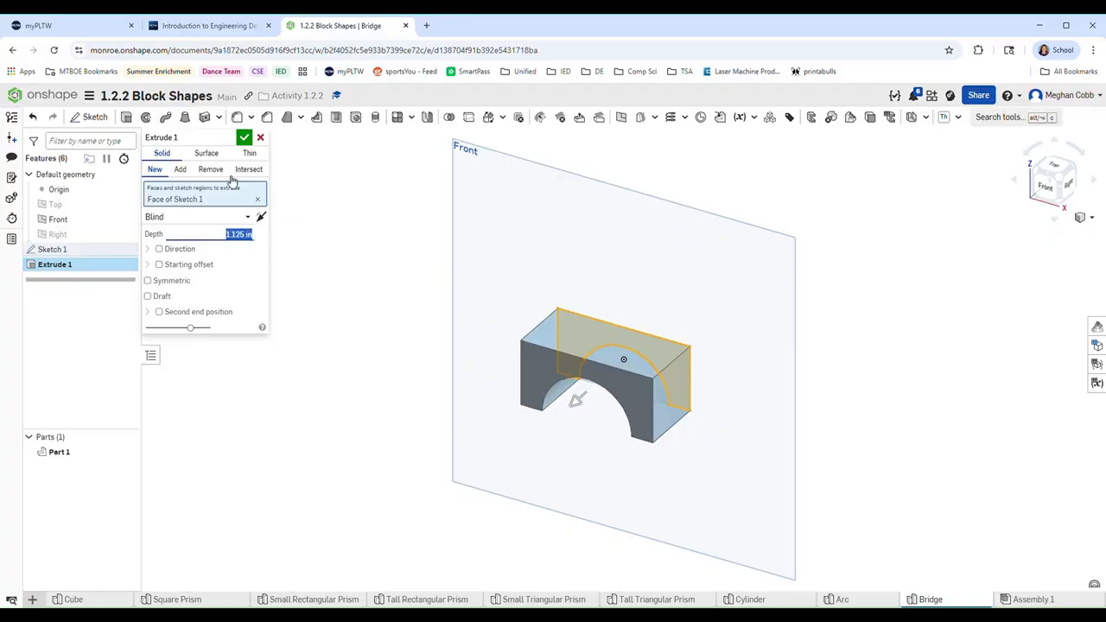
pyautogui.click(245, 138)
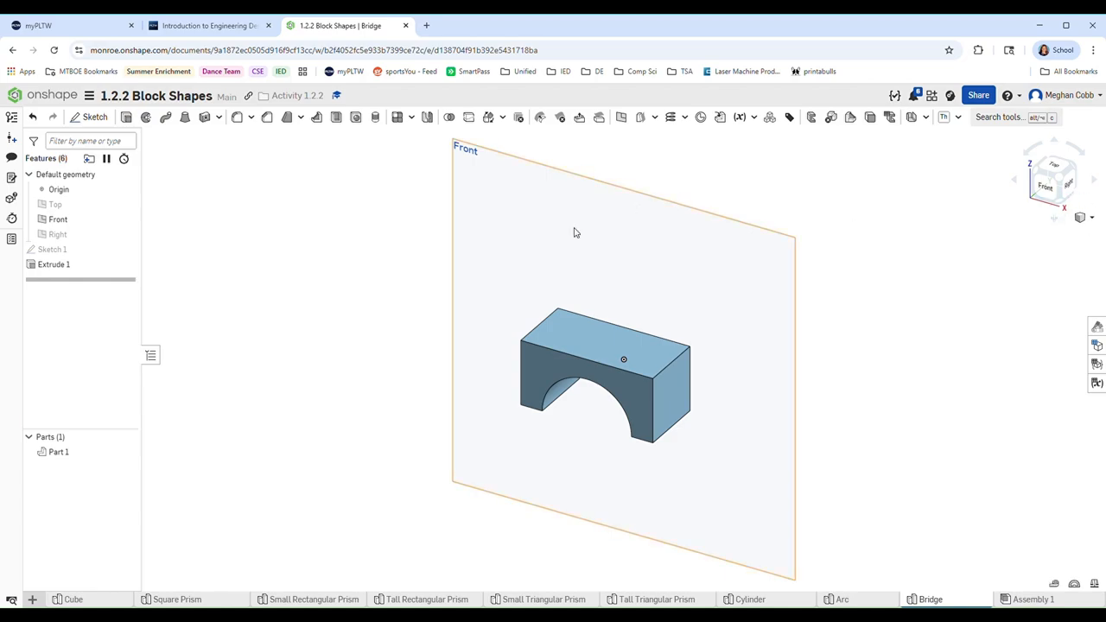
pyautogui.click(126, 219)
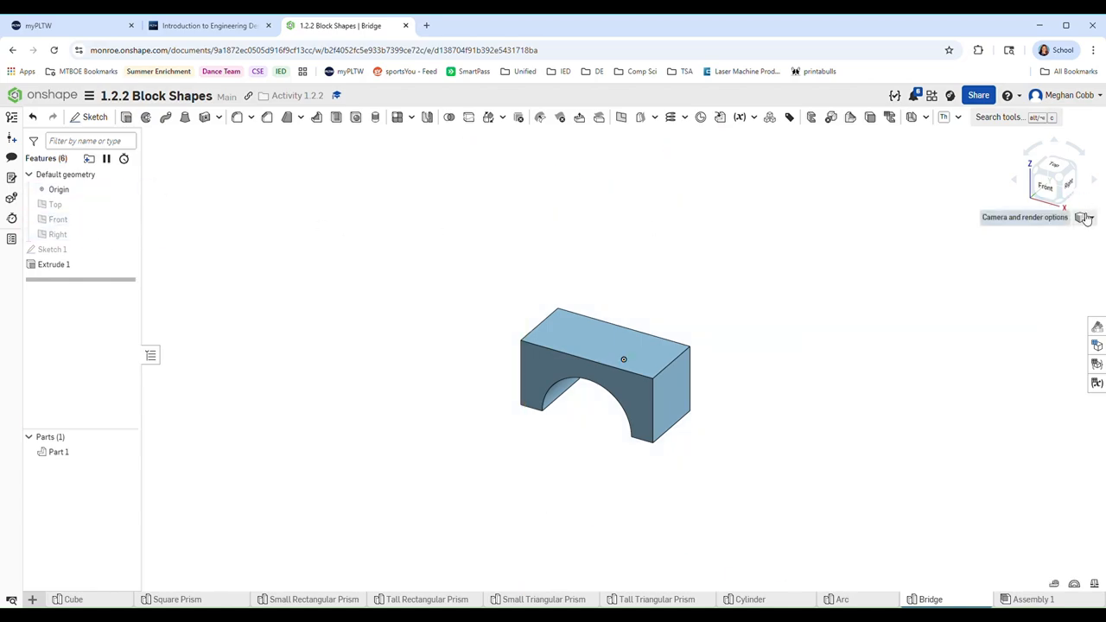